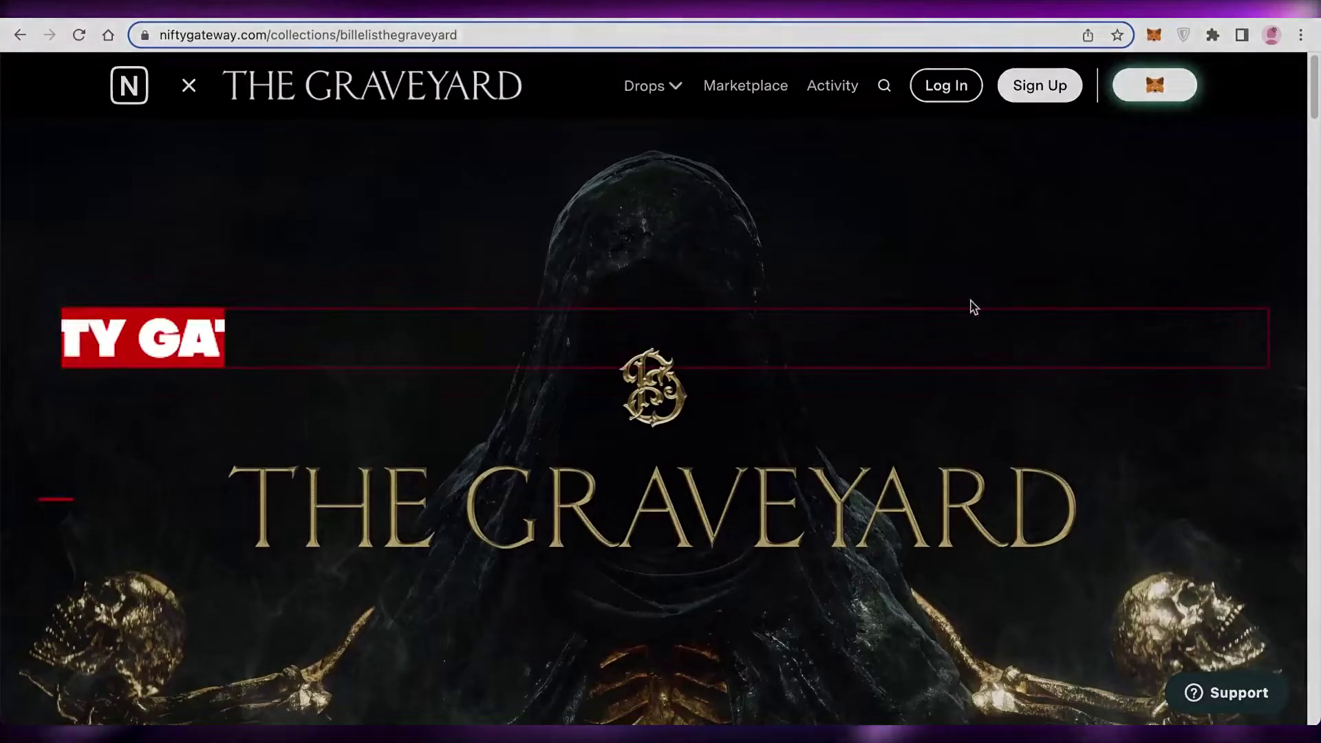
Search Google for 'nifty gateway' and open the official Nifty Gateway site.
scroll(660, 413, down, 2)
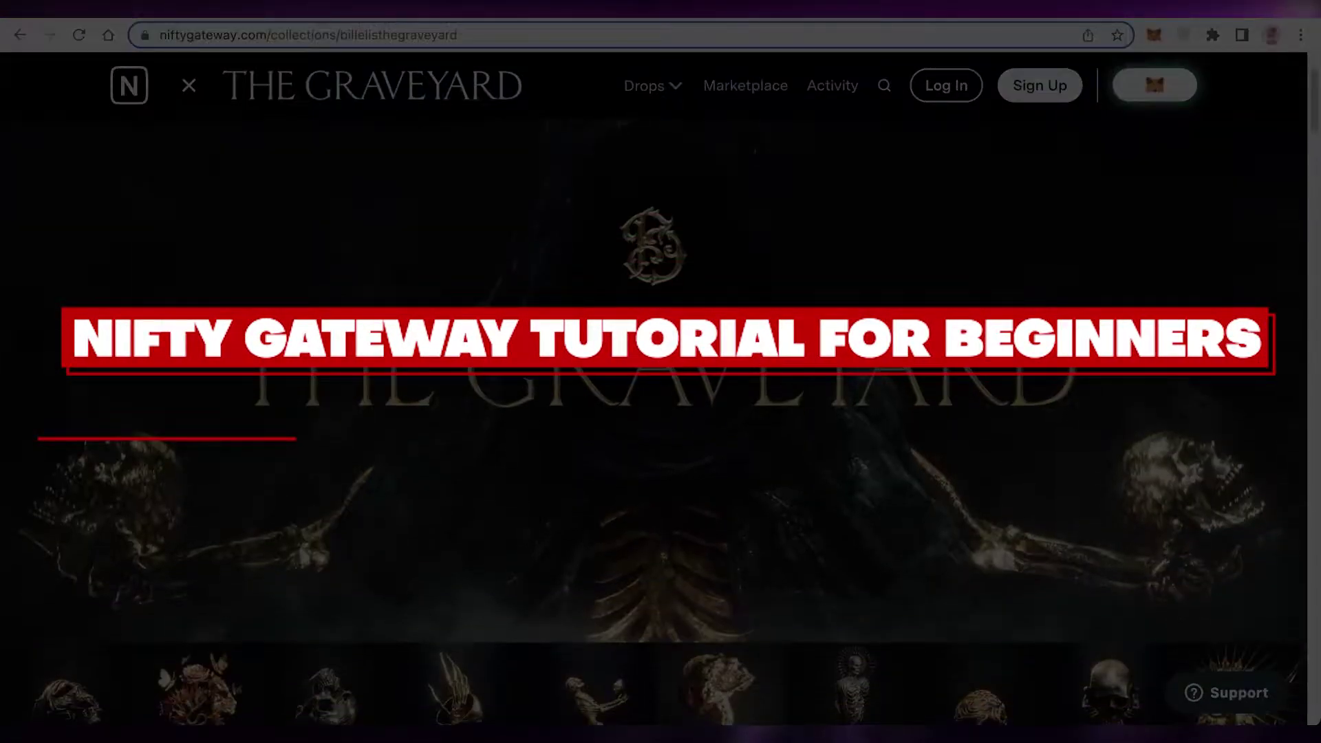
scroll(774, 306, down, 15)
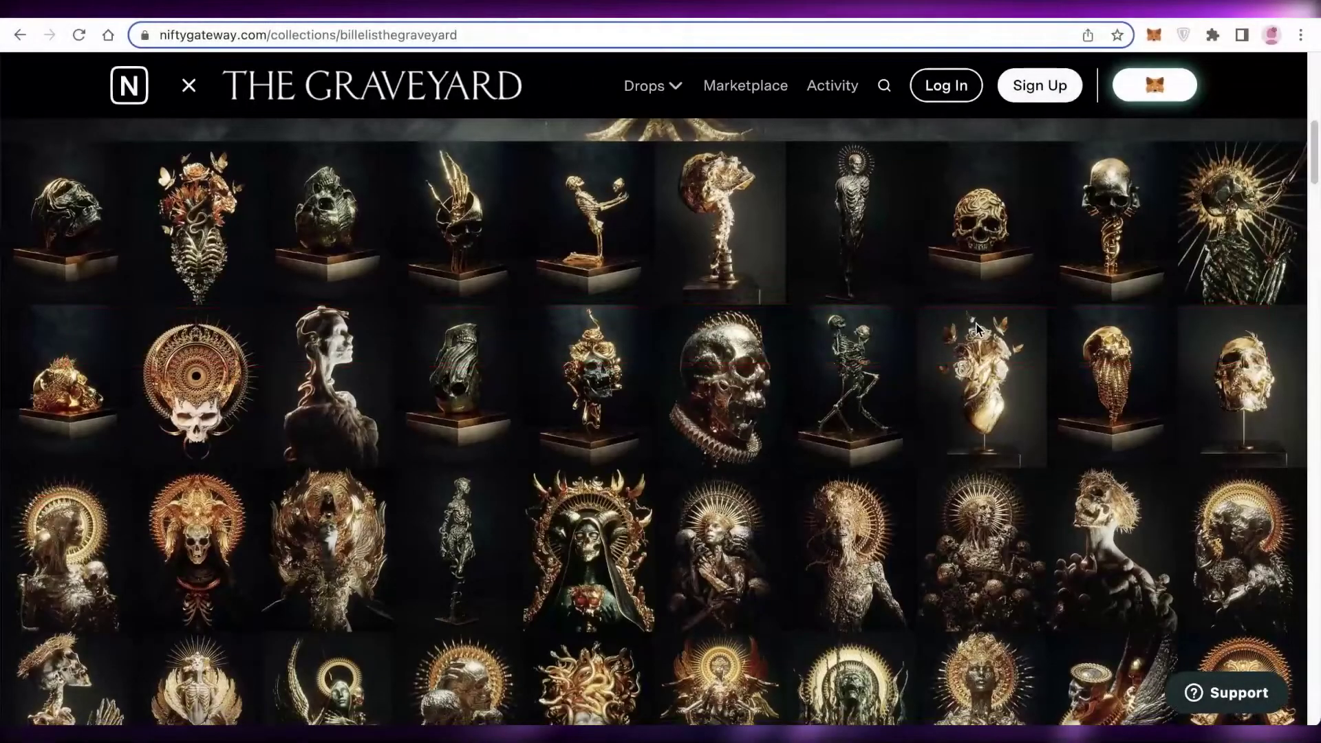
scroll(774, 305, down, 8)
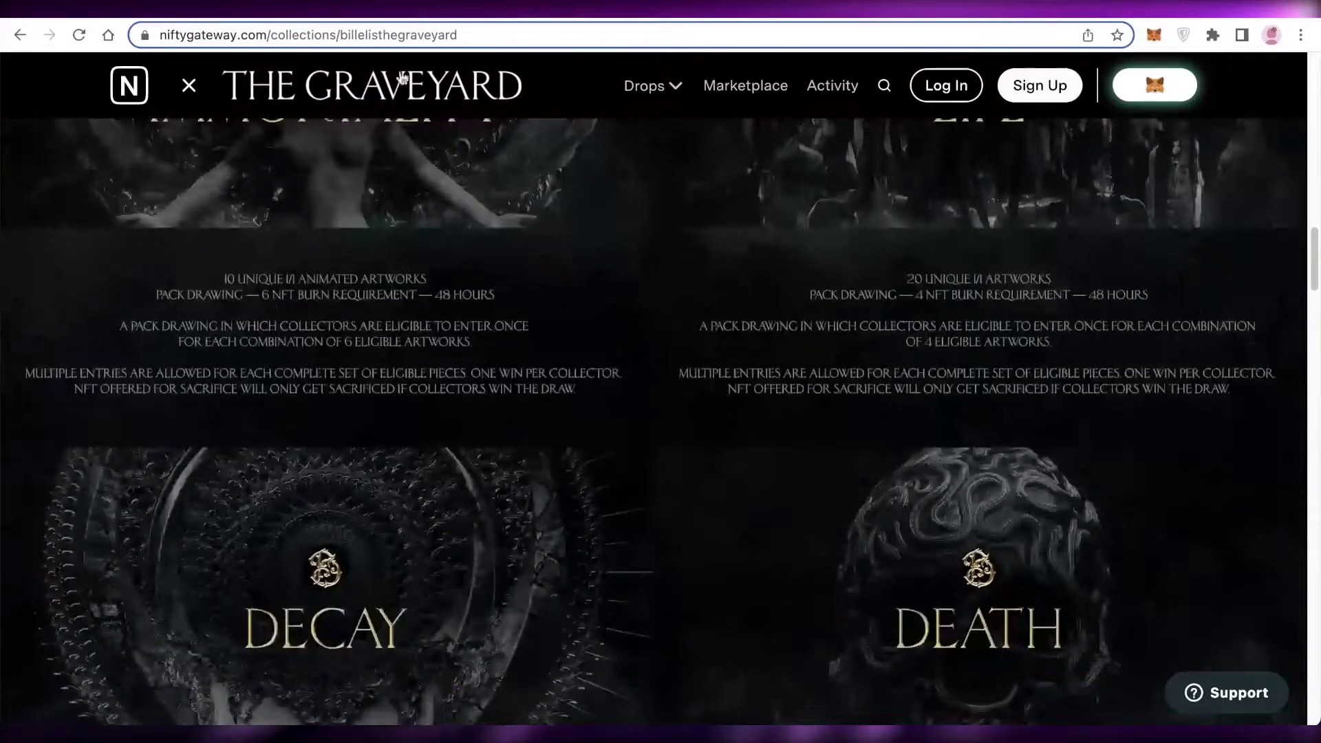
click(273, 36)
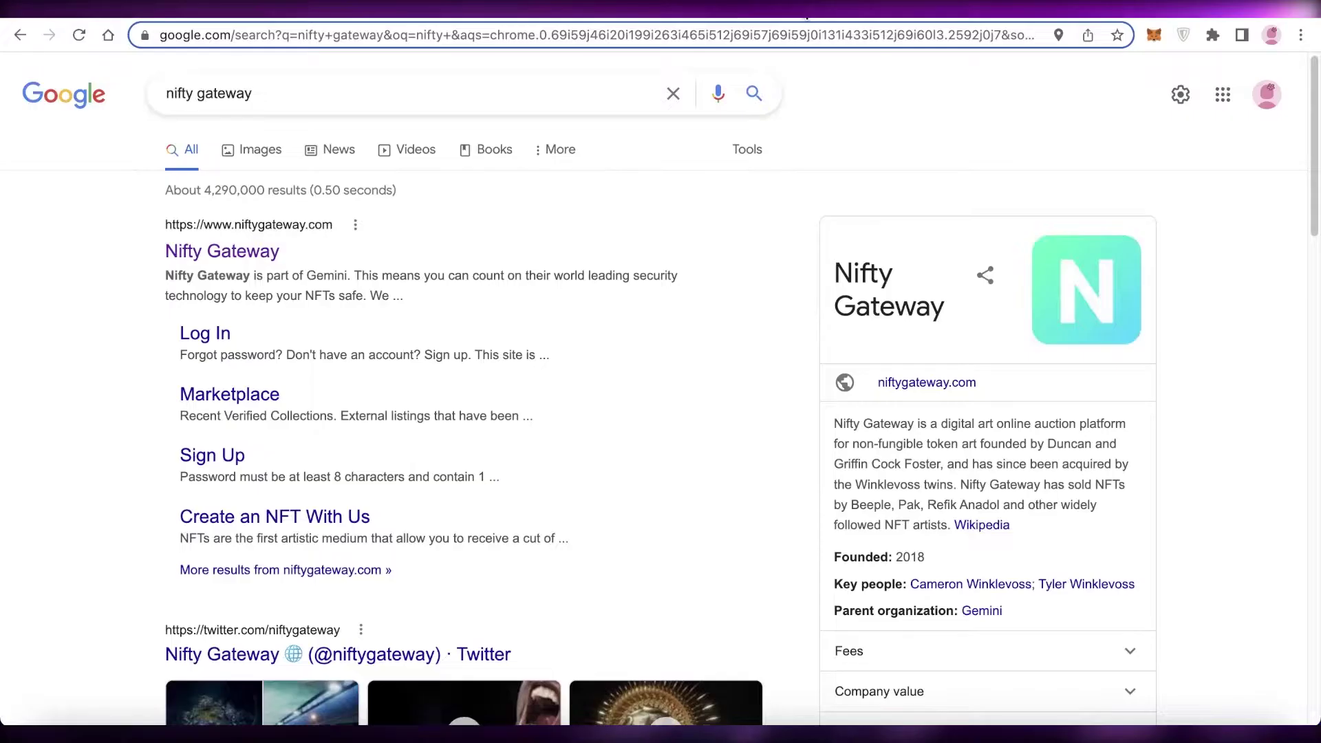
click(209, 253)
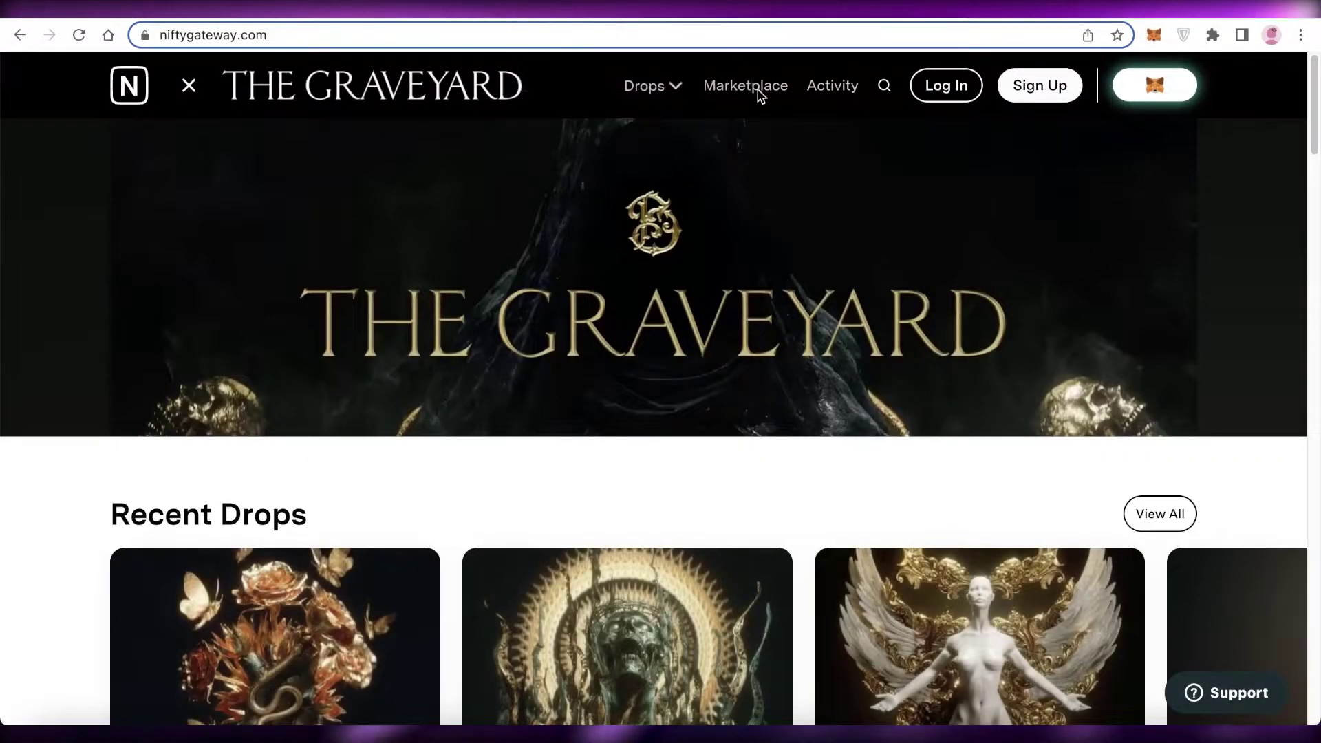
scroll(1006, 233, down, 3)
scroll(1007, 232, down, 6)
scroll(1006, 233, down, 10)
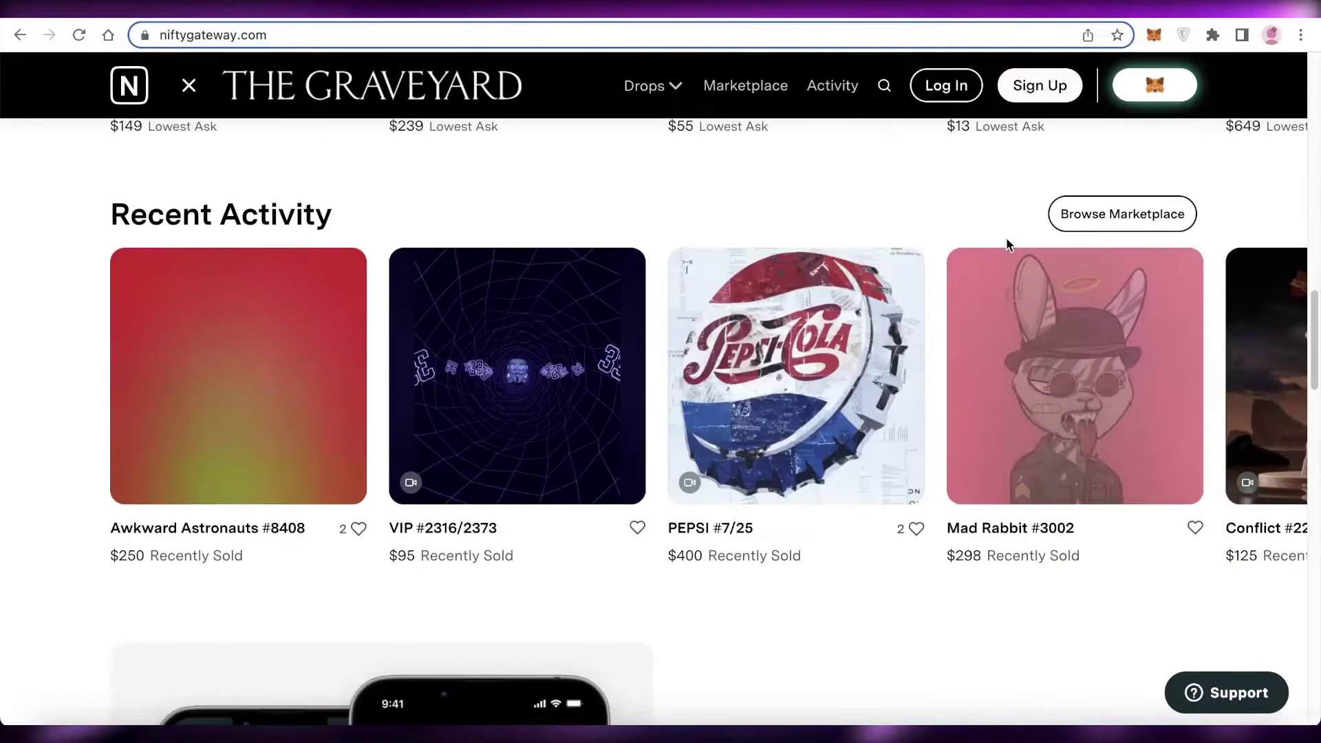
scroll(1006, 240, down, 7)
scroll(1077, 288, up, 5)
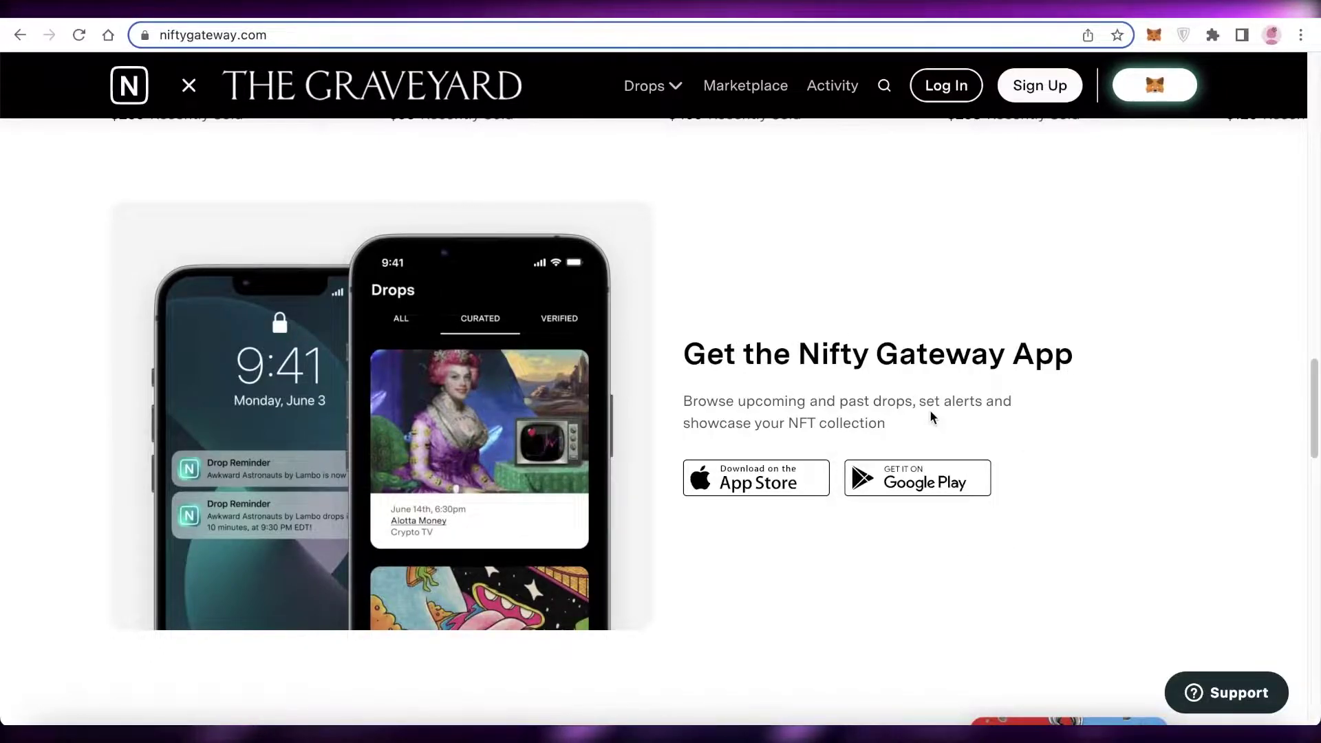
scroll(930, 410, down, 12)
scroll(919, 388, up, 8)
scroll(923, 393, down, 6)
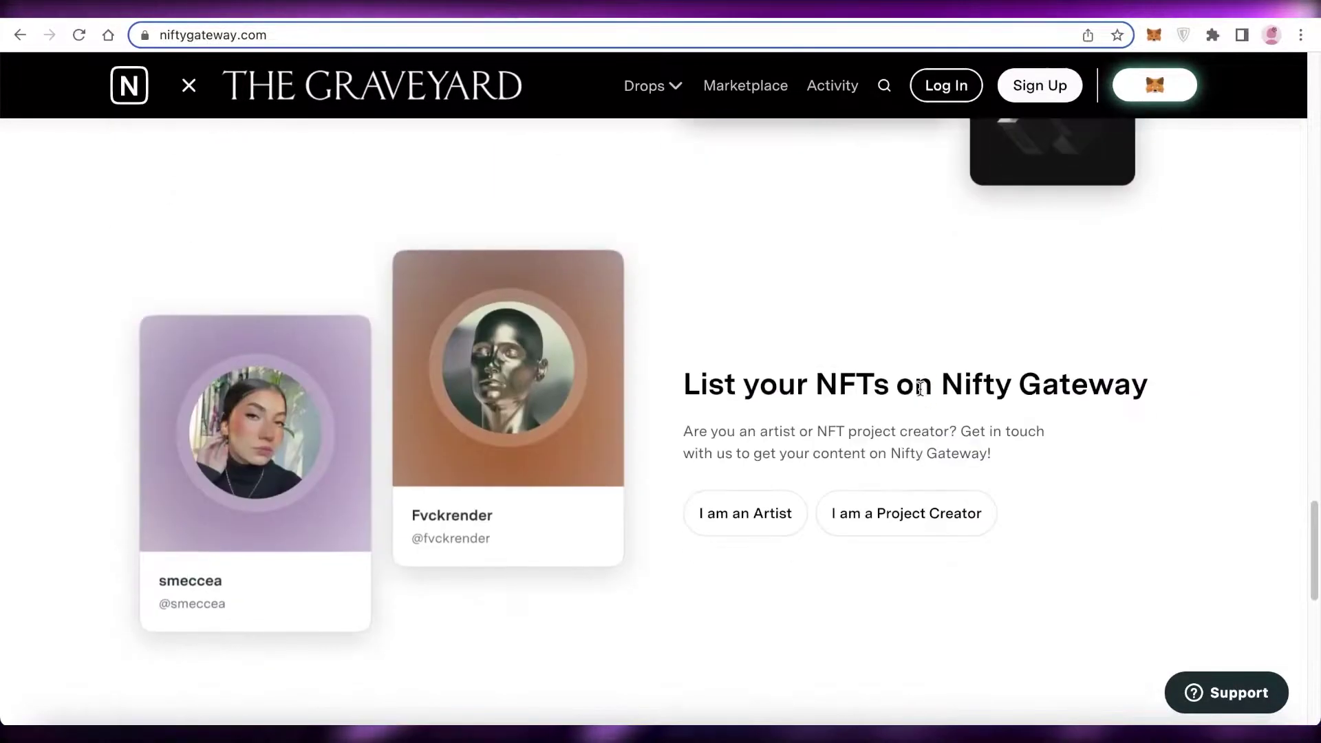
scroll(925, 393, up, 10)
scroll(926, 397, down, 3)
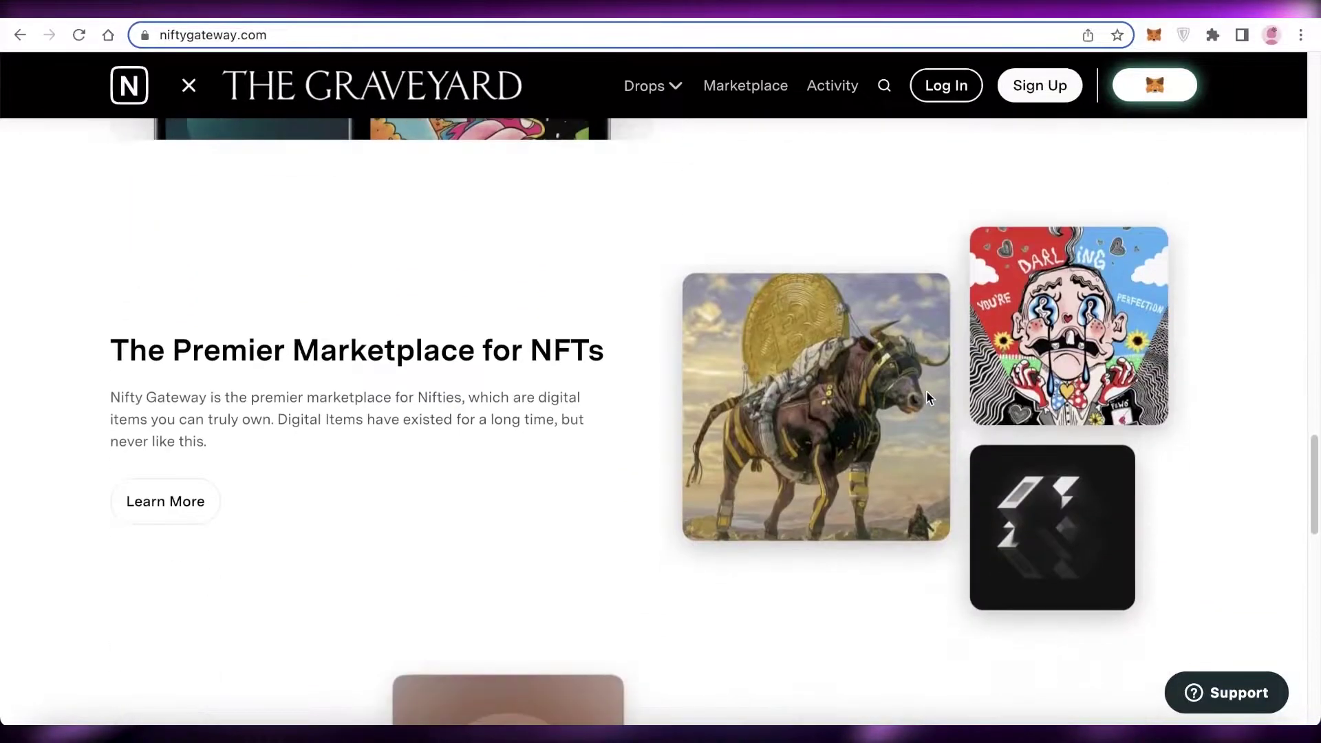
scroll(926, 397, up, 10)
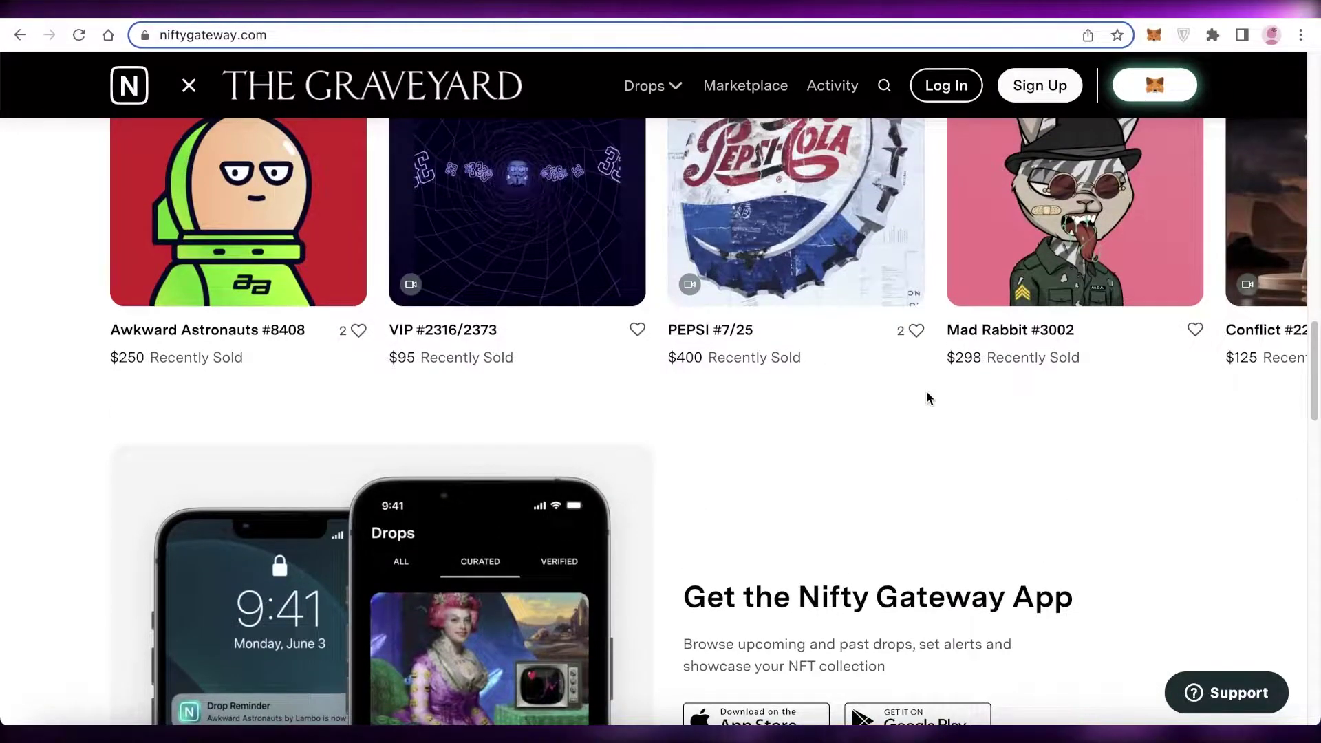
scroll(926, 397, down, 4)
scroll(1077, 411, down, 7)
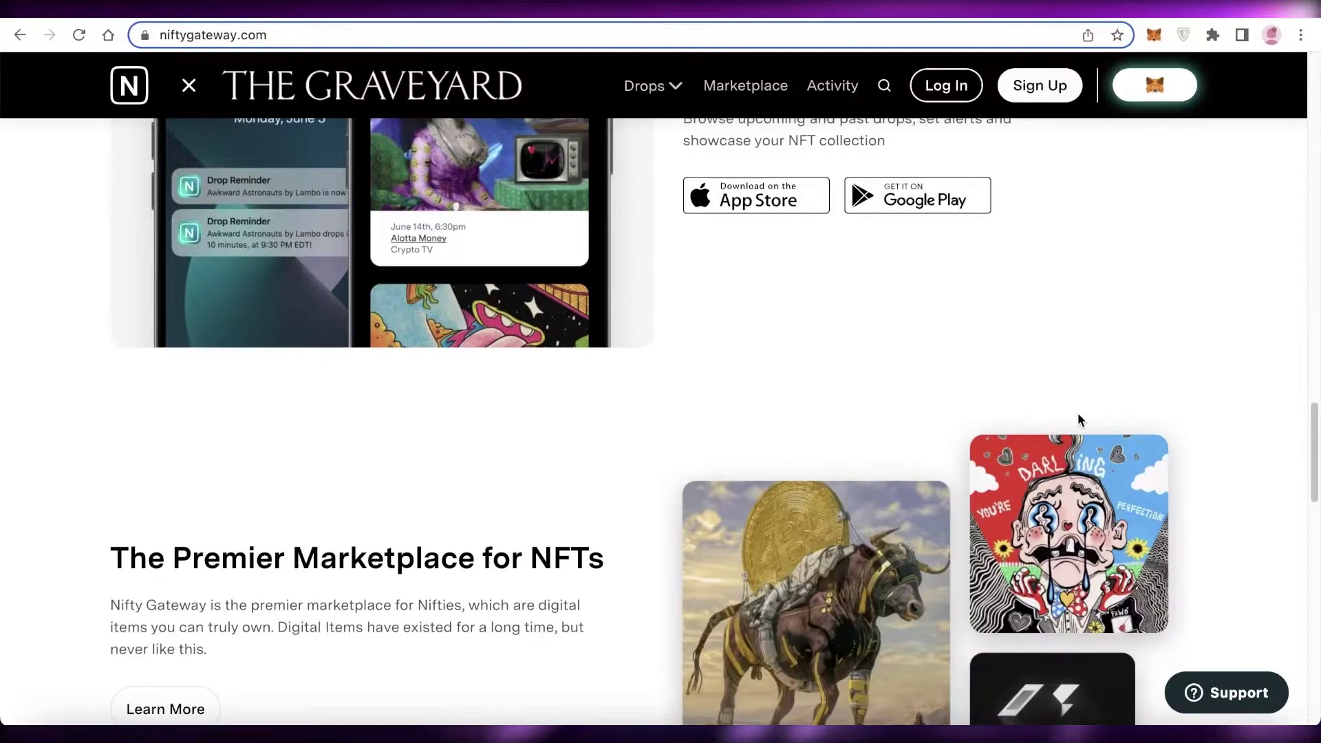
scroll(1070, 408, down, 3)
scroll(1068, 404, down, 1)
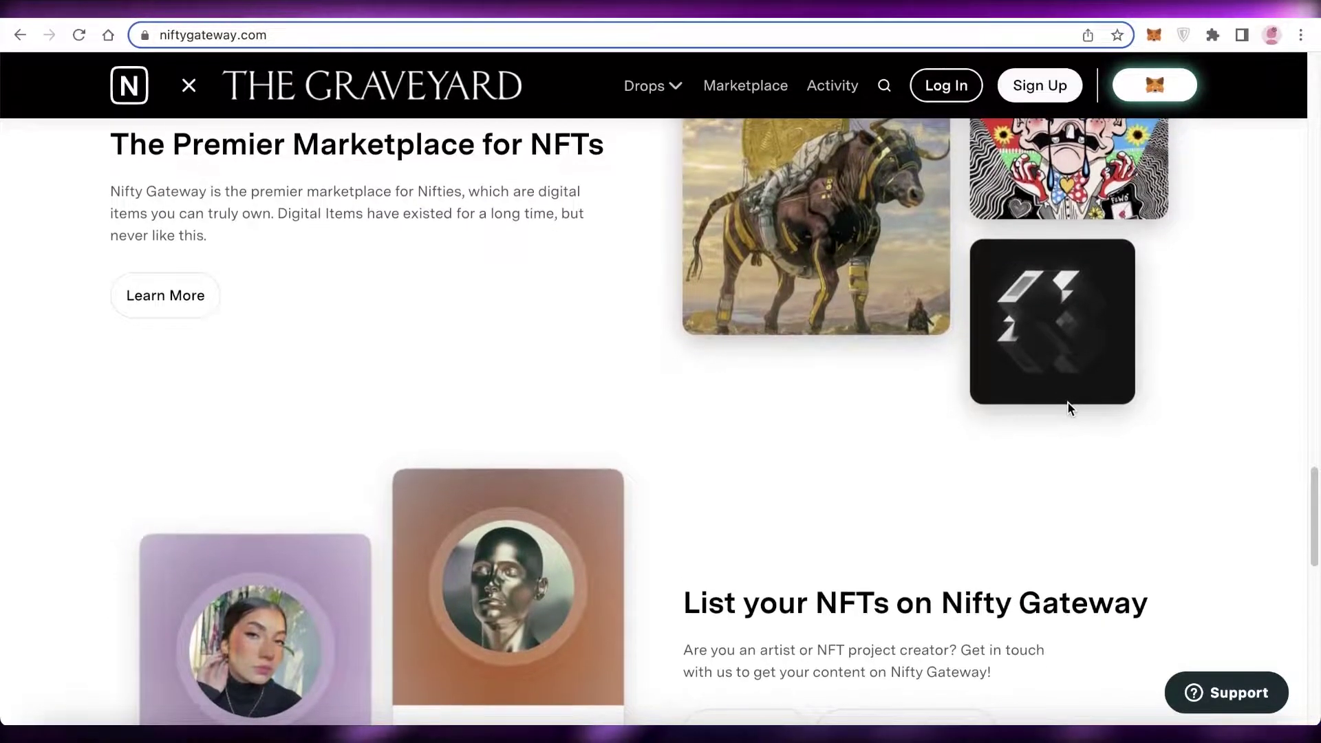
scroll(1068, 406, down, 1)
scroll(1067, 407, down, 4)
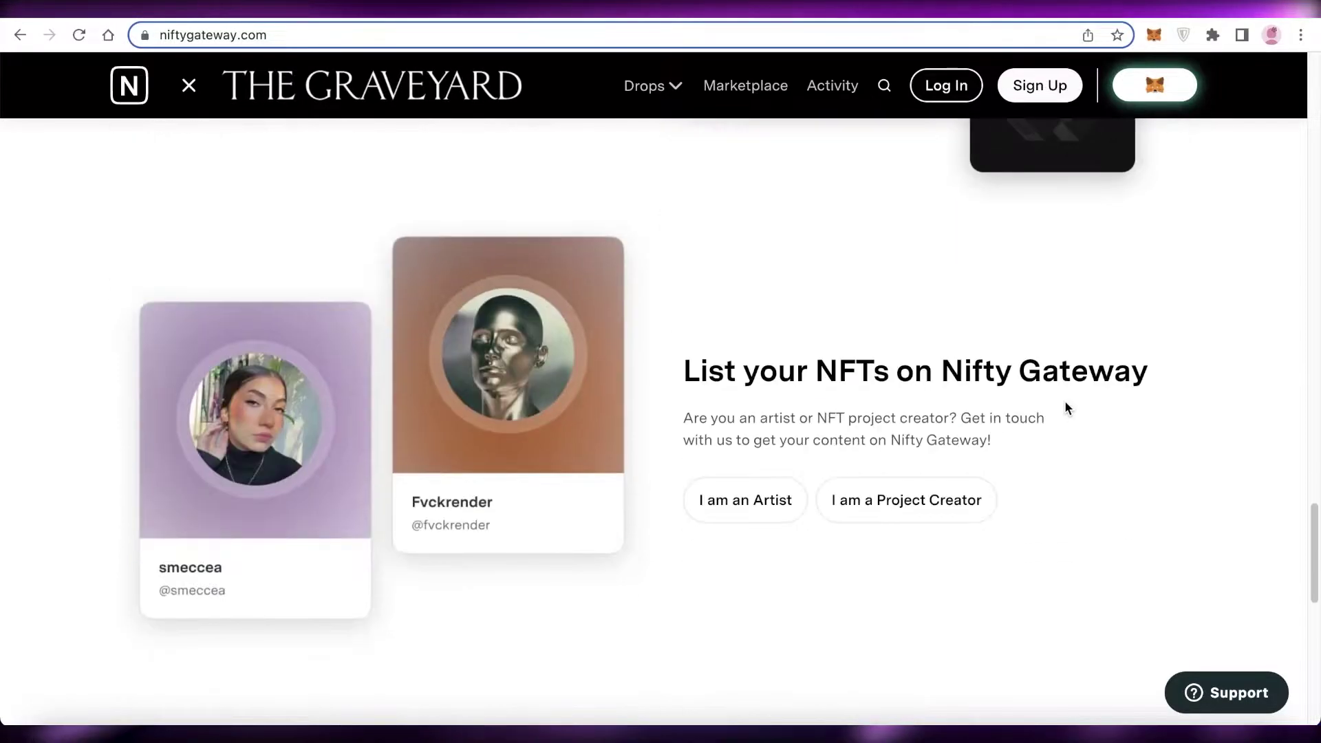
scroll(516, 503, down, 3)
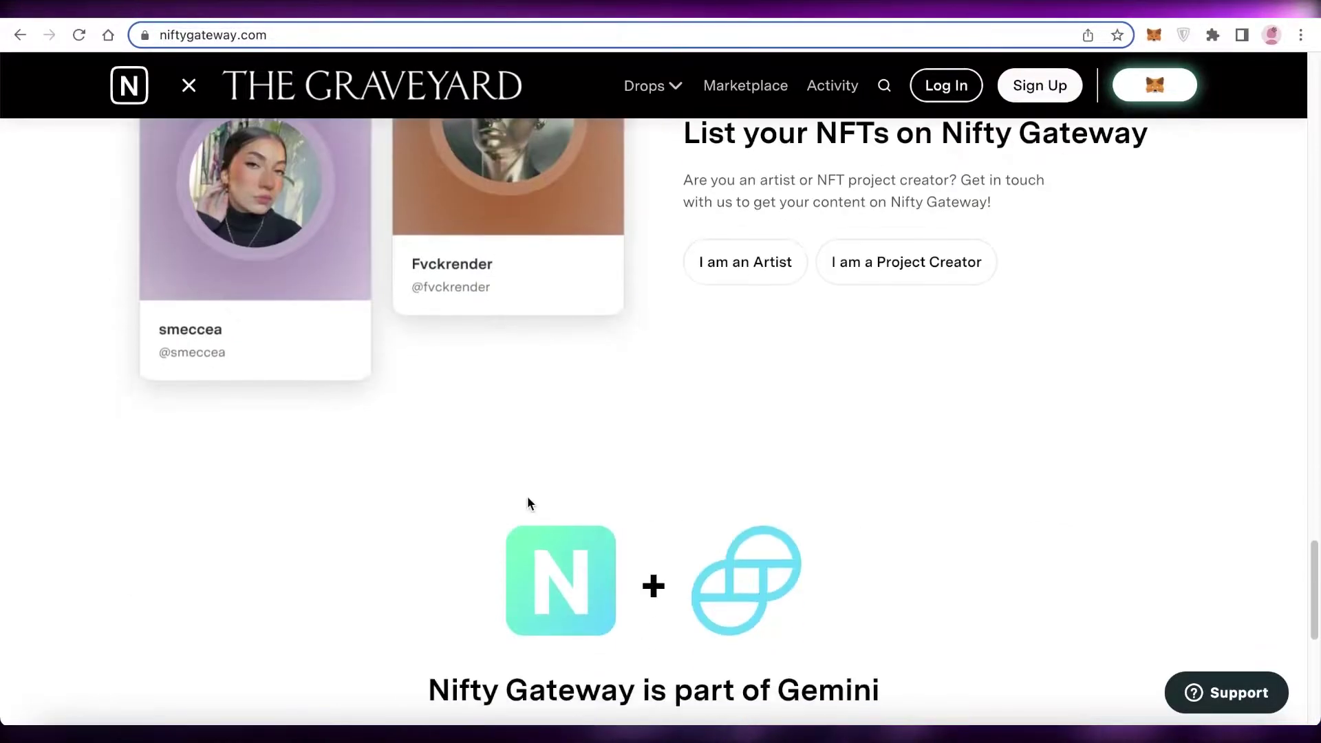
scroll(539, 507, down, 1)
scroll(539, 507, up, 5)
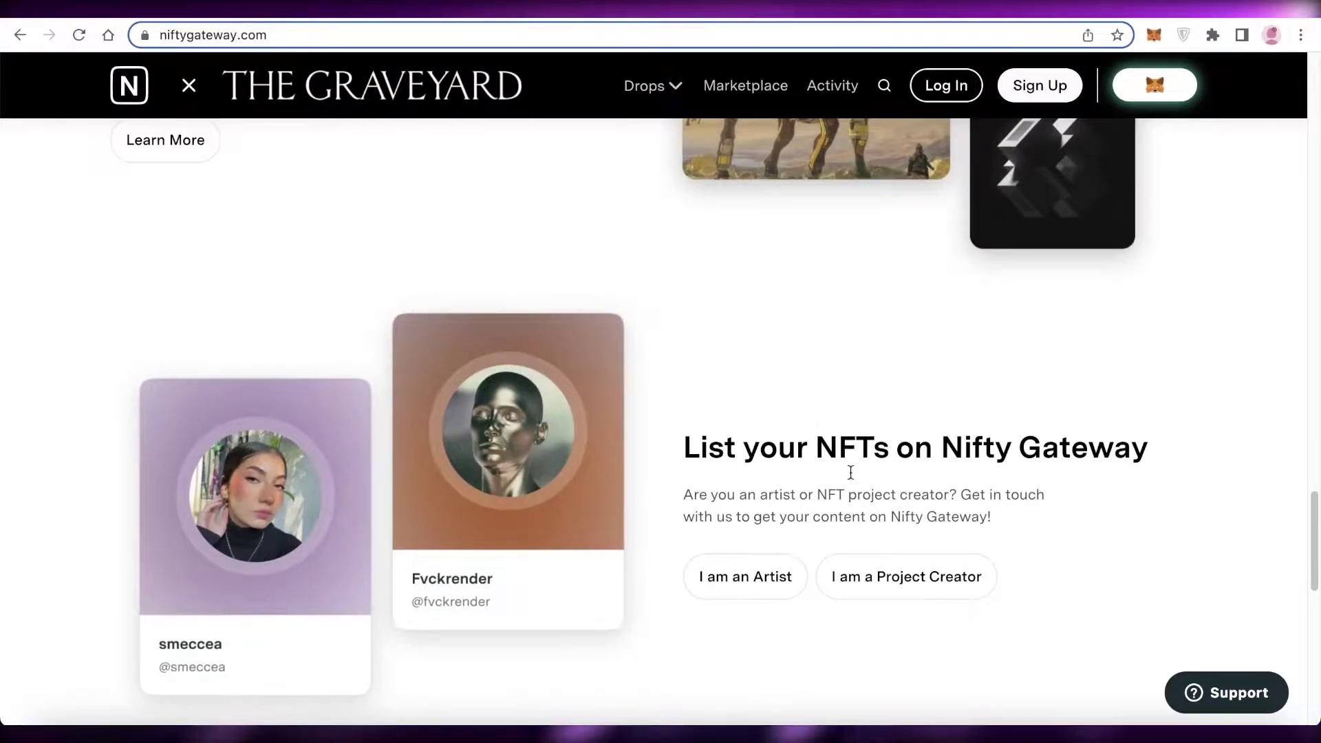
scroll(796, 498, down, 10)
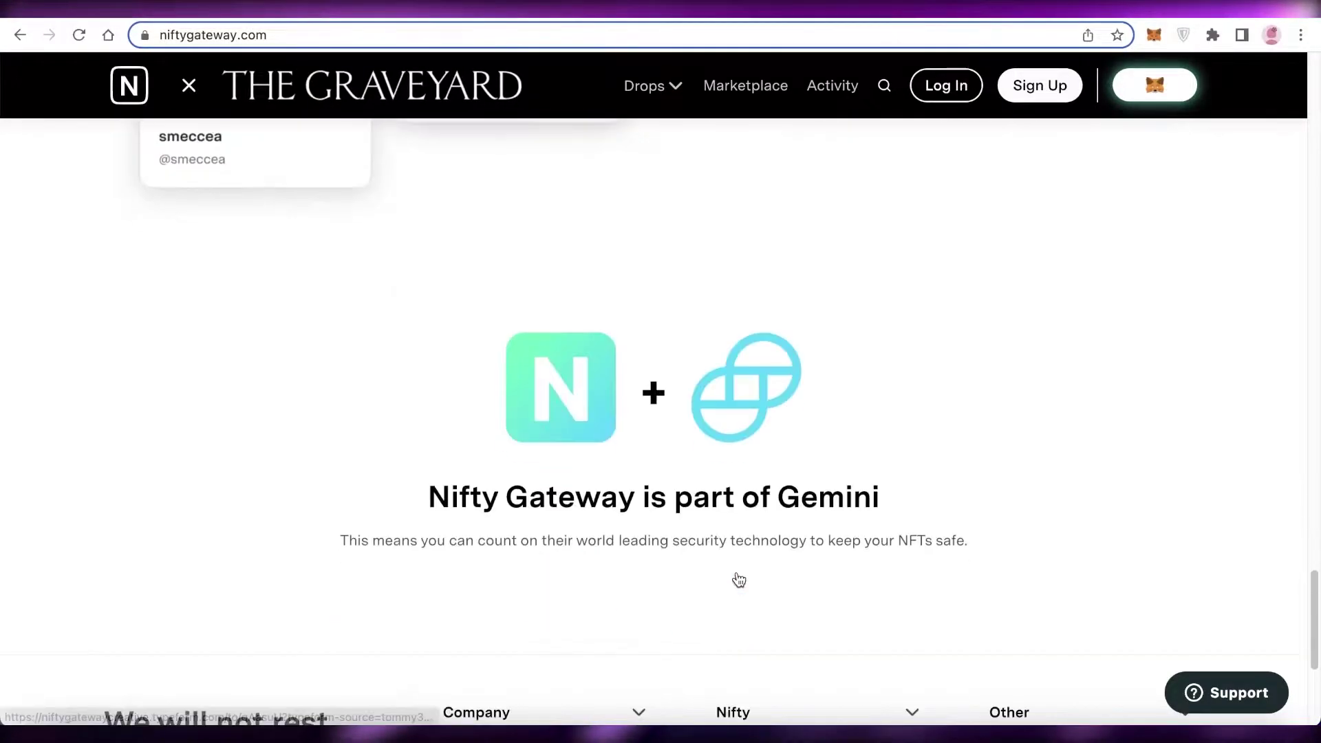
scroll(869, 392, down, 3)
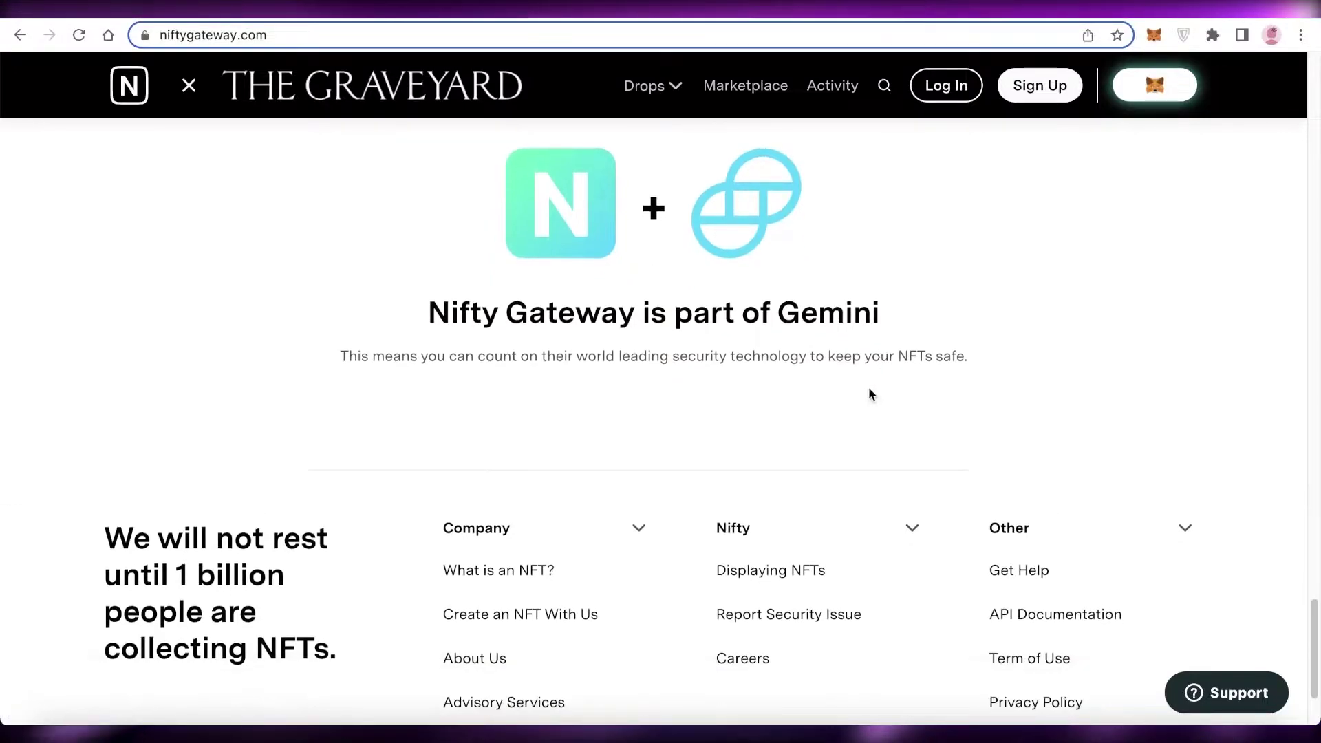
scroll(870, 392, up, 8)
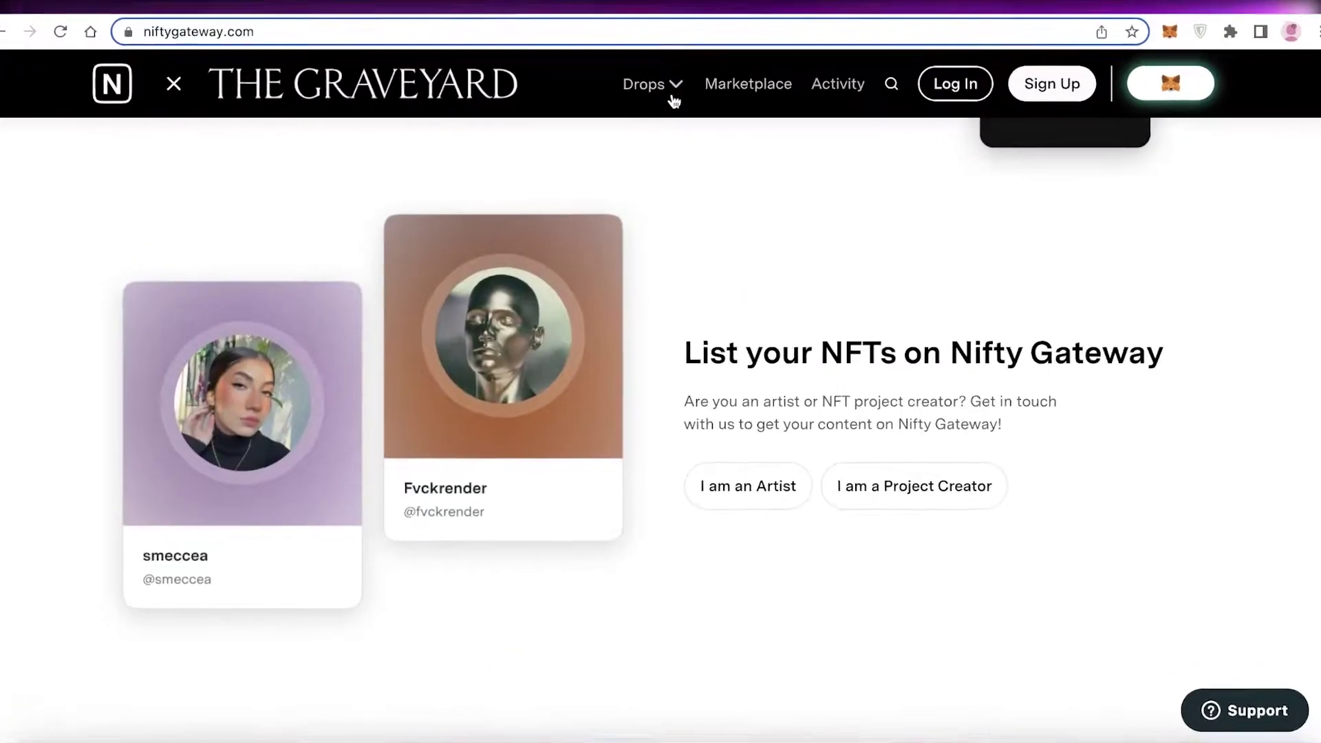
View the Curated and Verified Drops pages, then browse the Curated drop schedule and past collections.
mouse_move(674, 88)
click(624, 131)
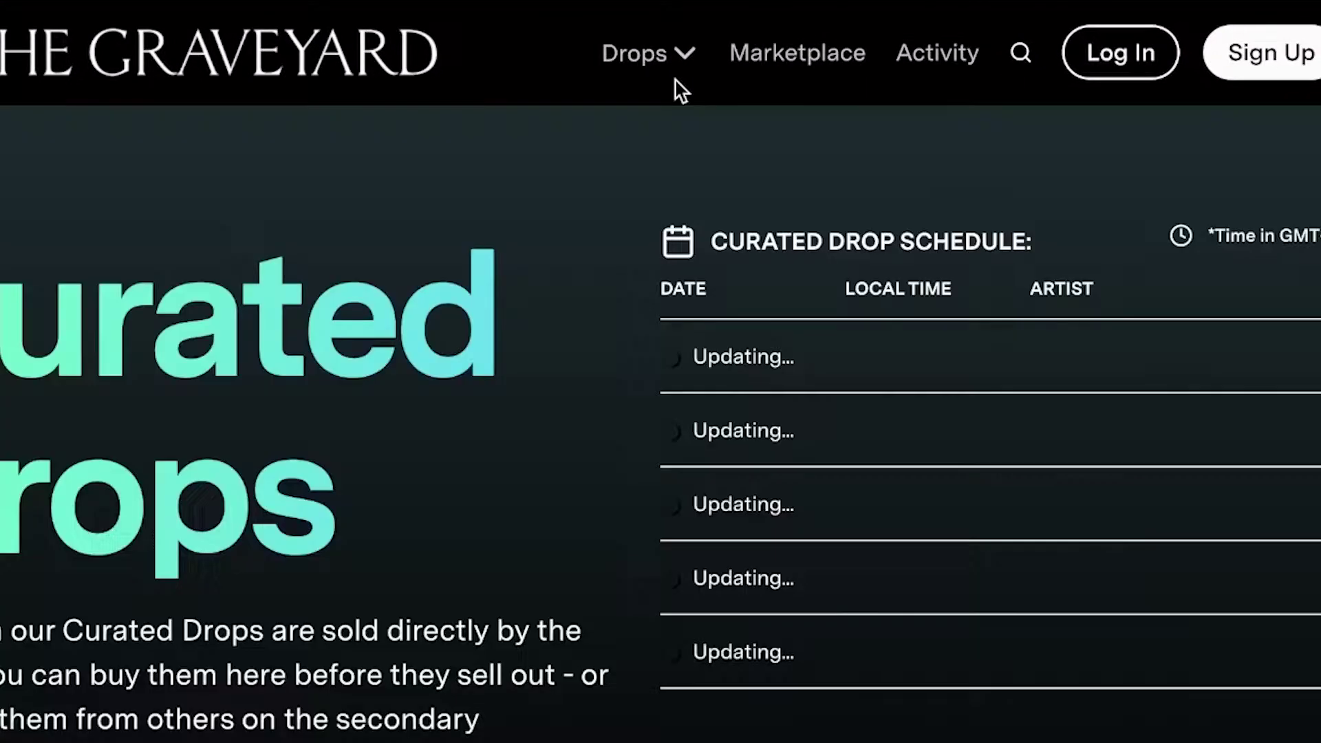
mouse_move(684, 53)
click(644, 185)
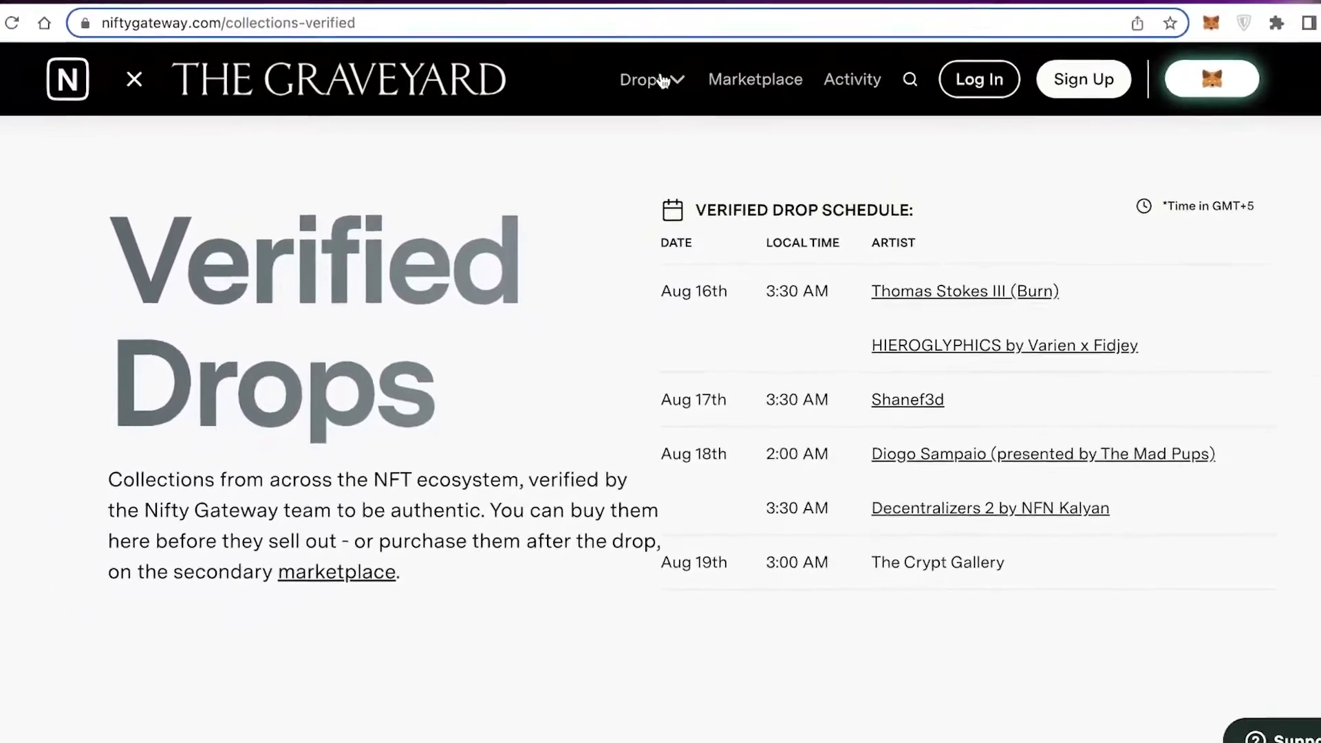
mouse_move(659, 81)
click(650, 133)
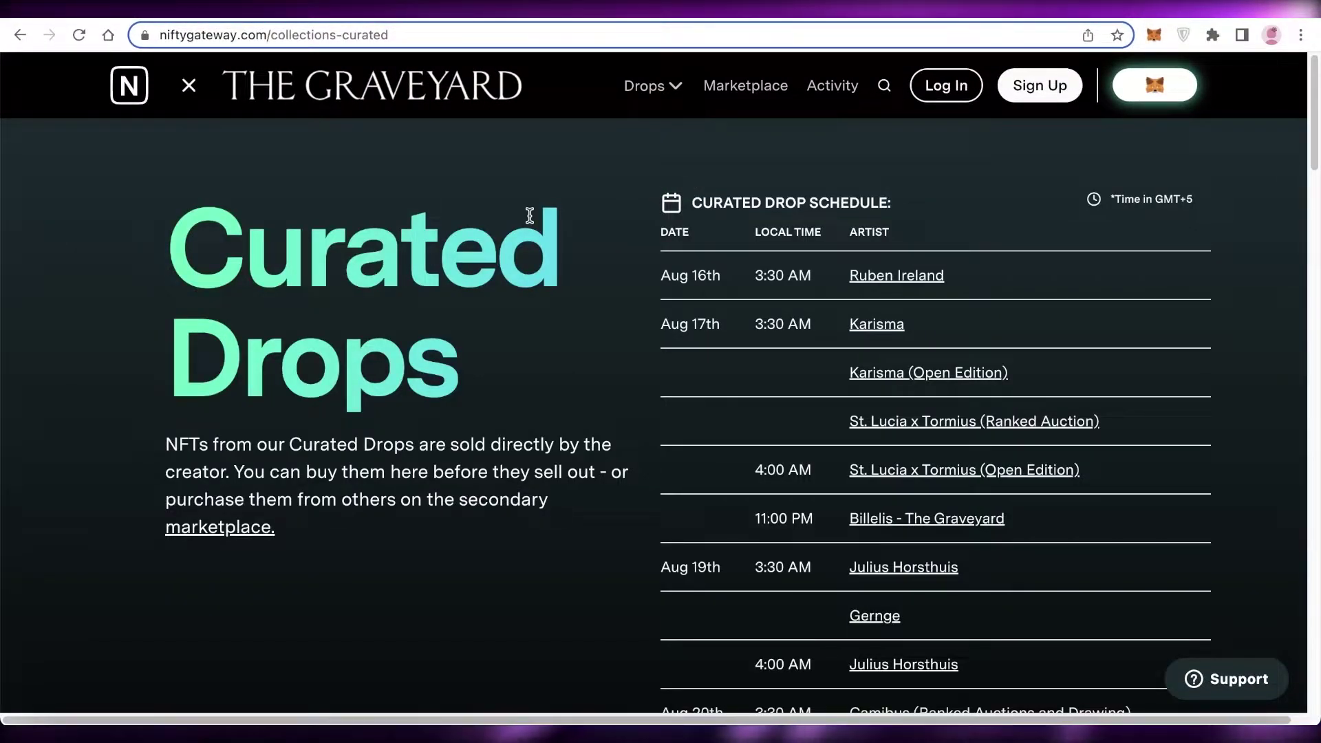
scroll(530, 216, down, 3)
scroll(529, 215, up, 3)
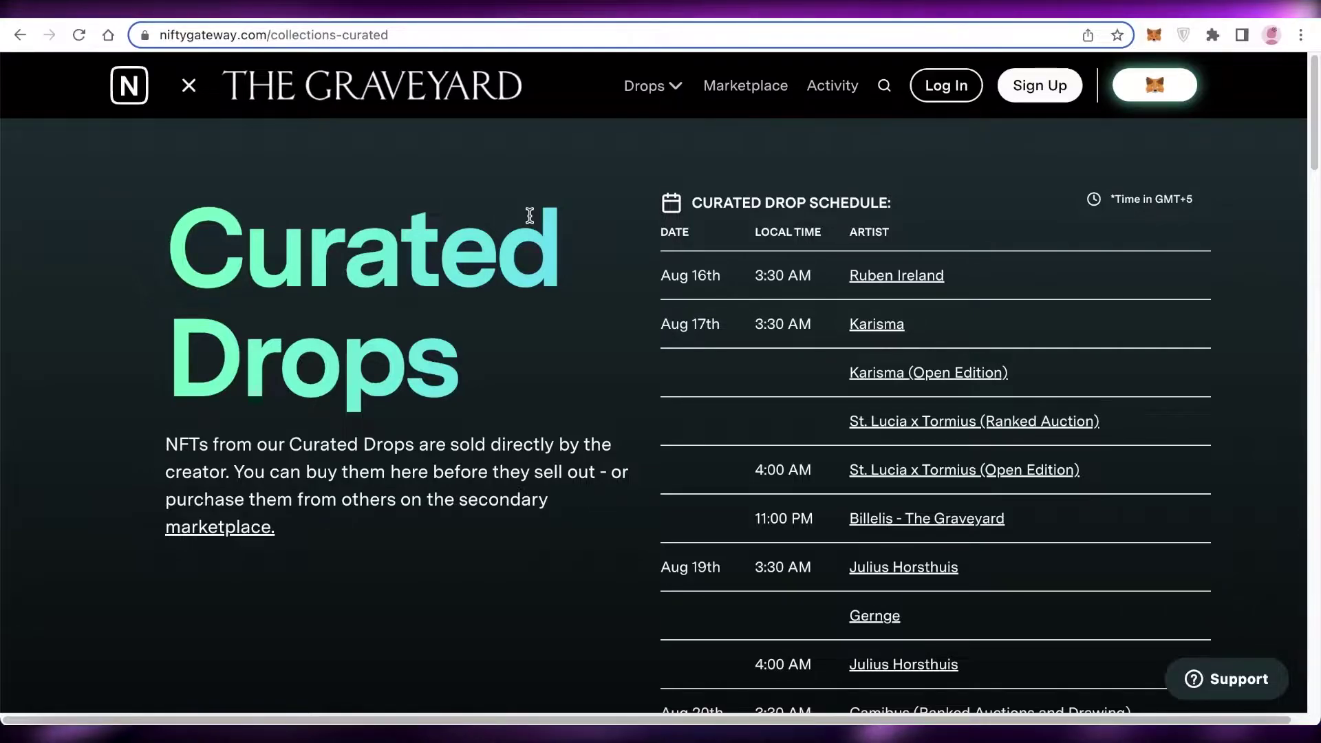
scroll(529, 215, down, 4)
scroll(530, 206, up, 4)
scroll(530, 212, down, 1)
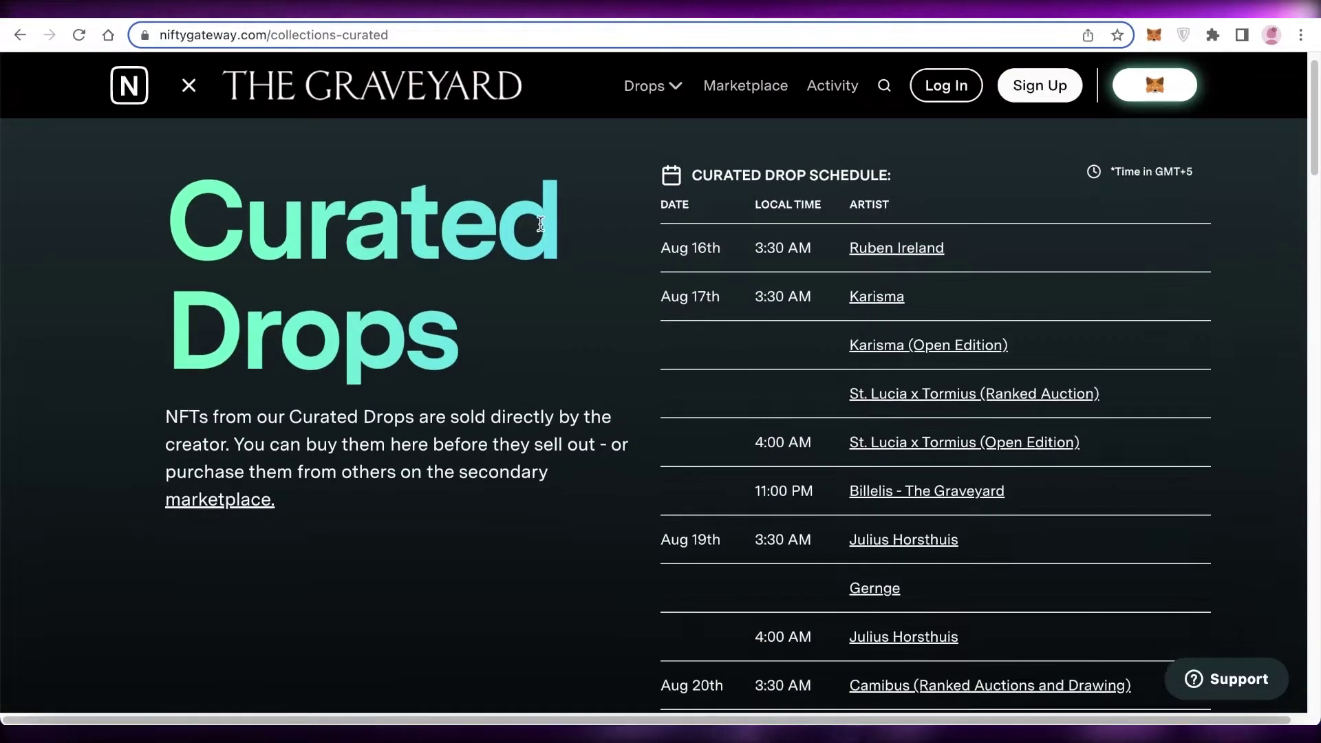
scroll(540, 224, down, 7)
scroll(76, 298, up, 6)
scroll(136, 307, down, 10)
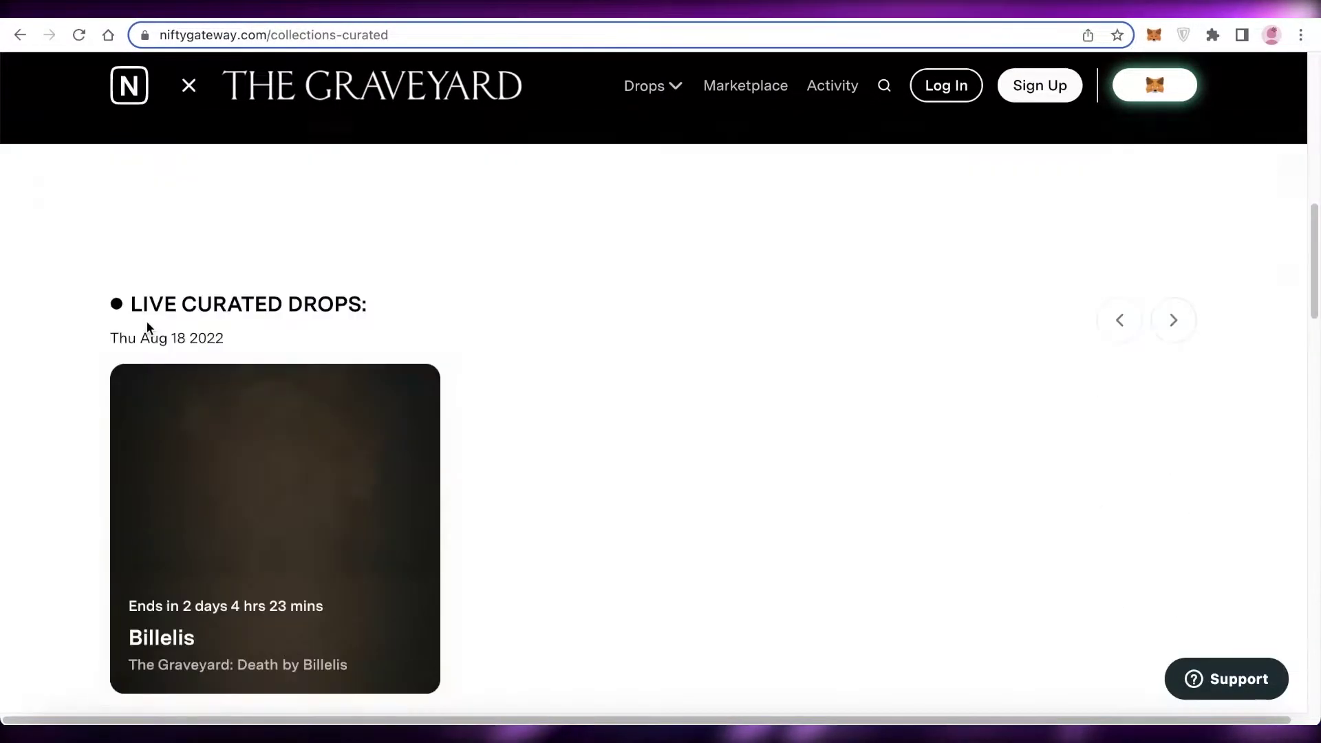
scroll(163, 322, down, 8)
scroll(175, 313, down, 12)
scroll(179, 315, up, 4)
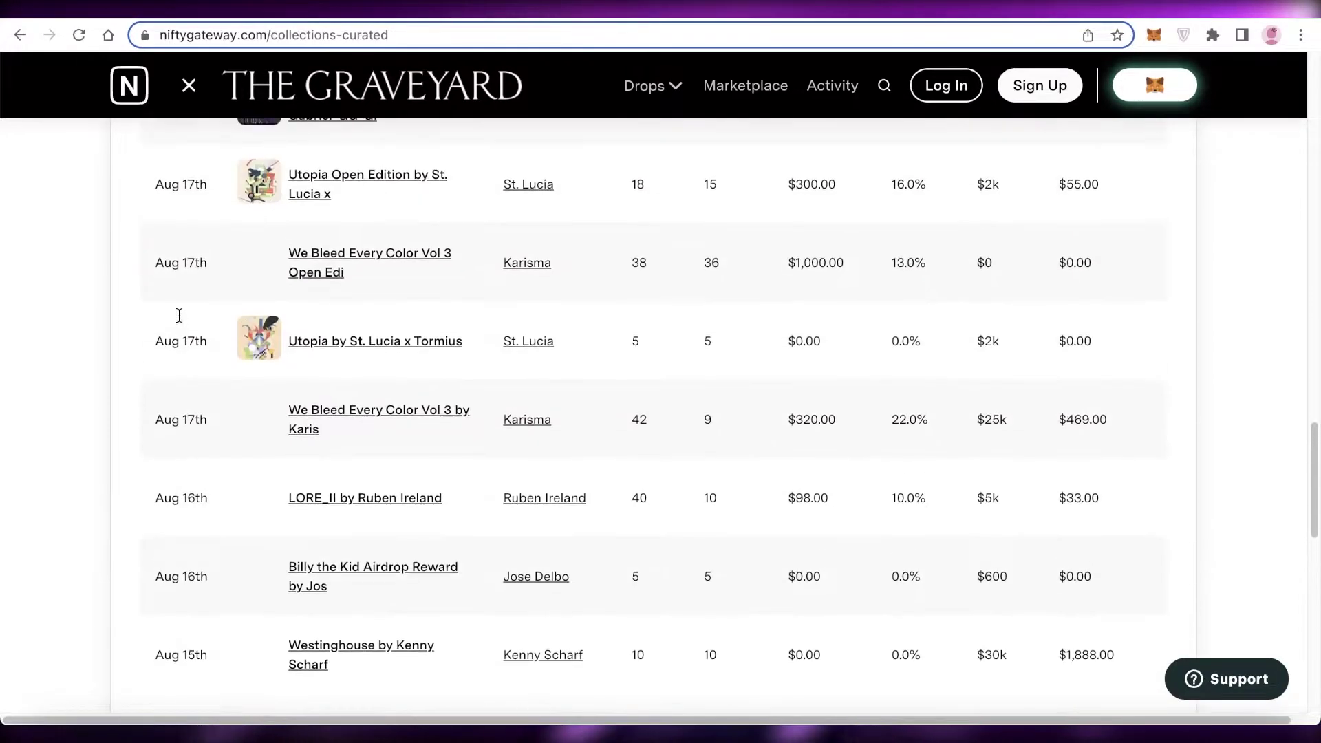
scroll(179, 315, up, 10)
Look through The Graveyard collection page, then go back to the previous page.
click(401, 88)
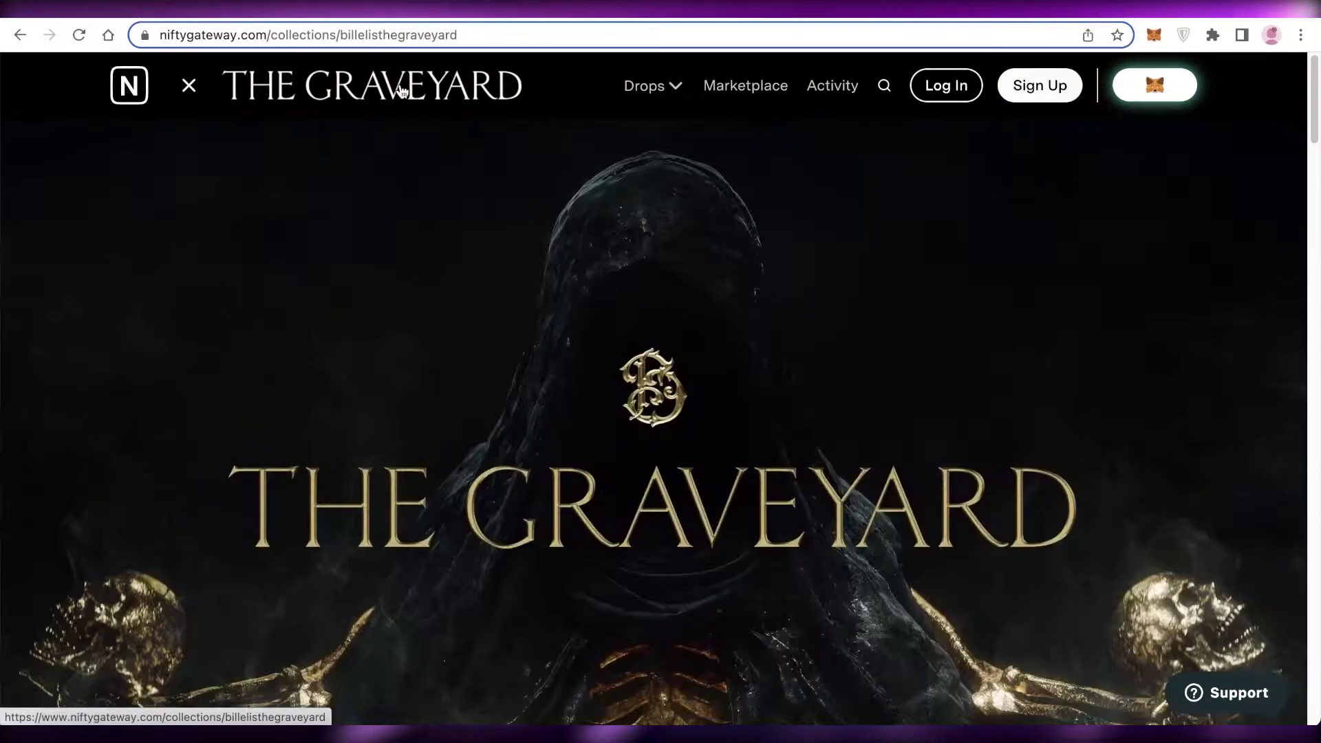
scroll(392, 168, down, 3)
scroll(415, 214, down, 1)
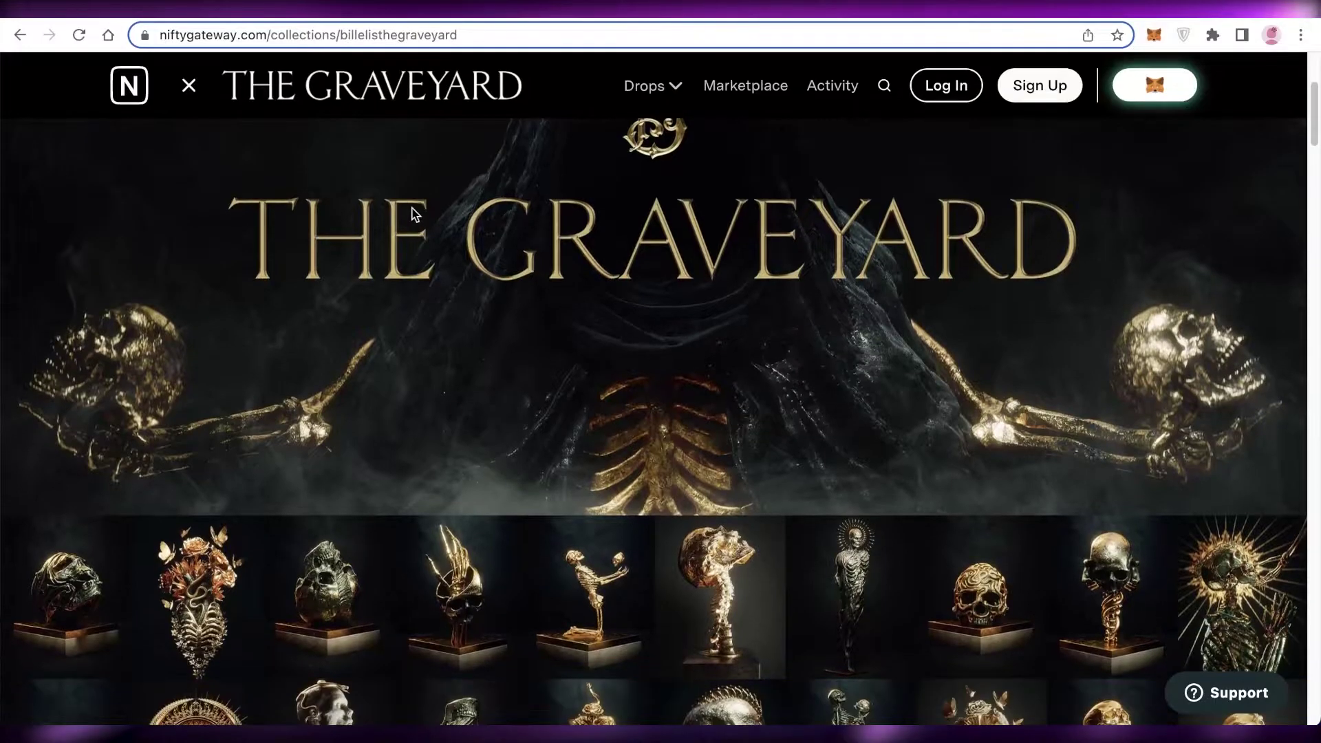
scroll(415, 214, down, 5)
scroll(415, 214, up, 4)
click(15, 34)
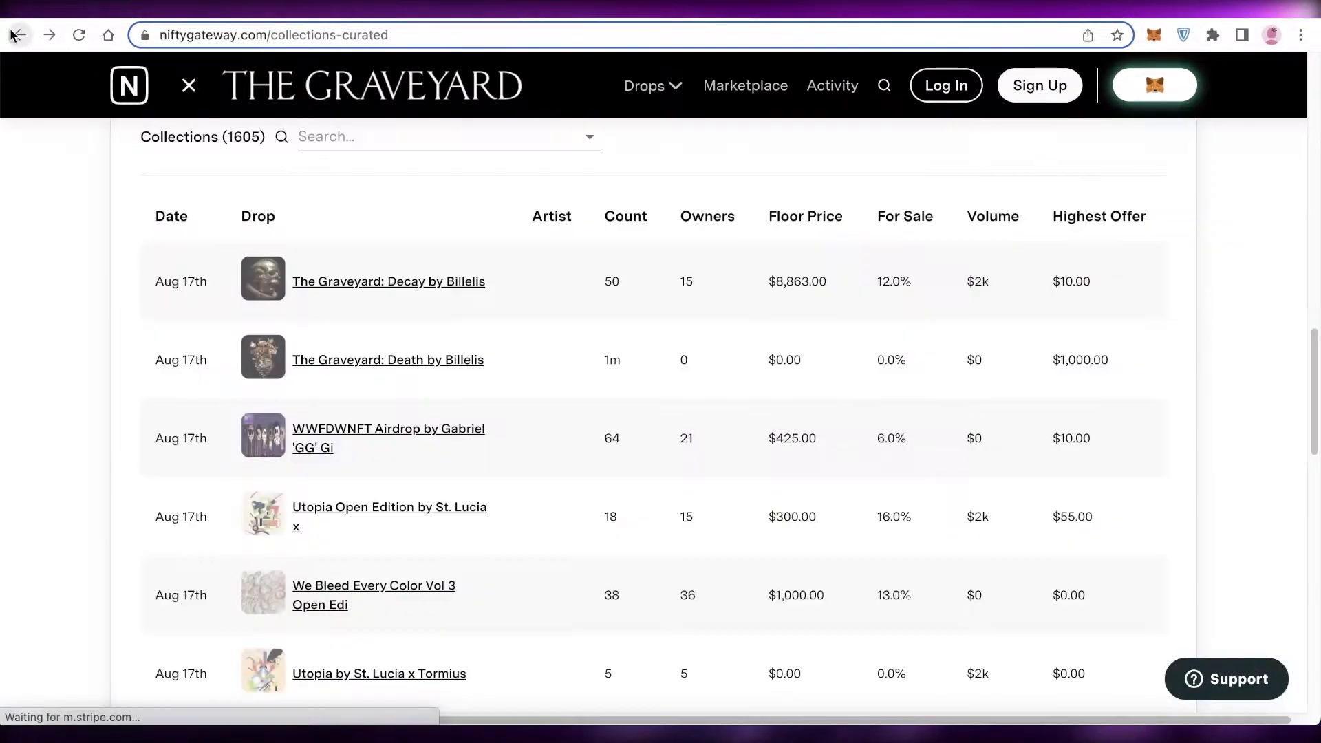
click(16, 34)
click(745, 85)
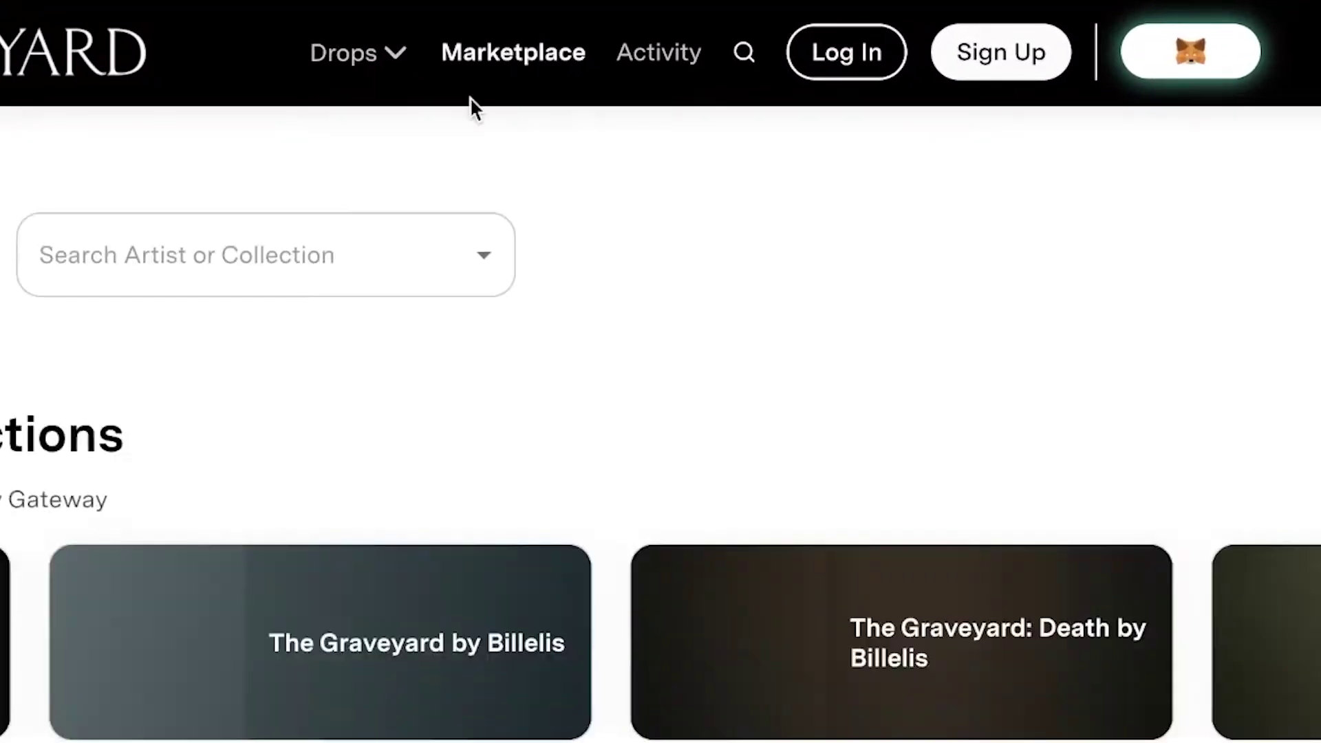
scroll(482, 69, down, 10)
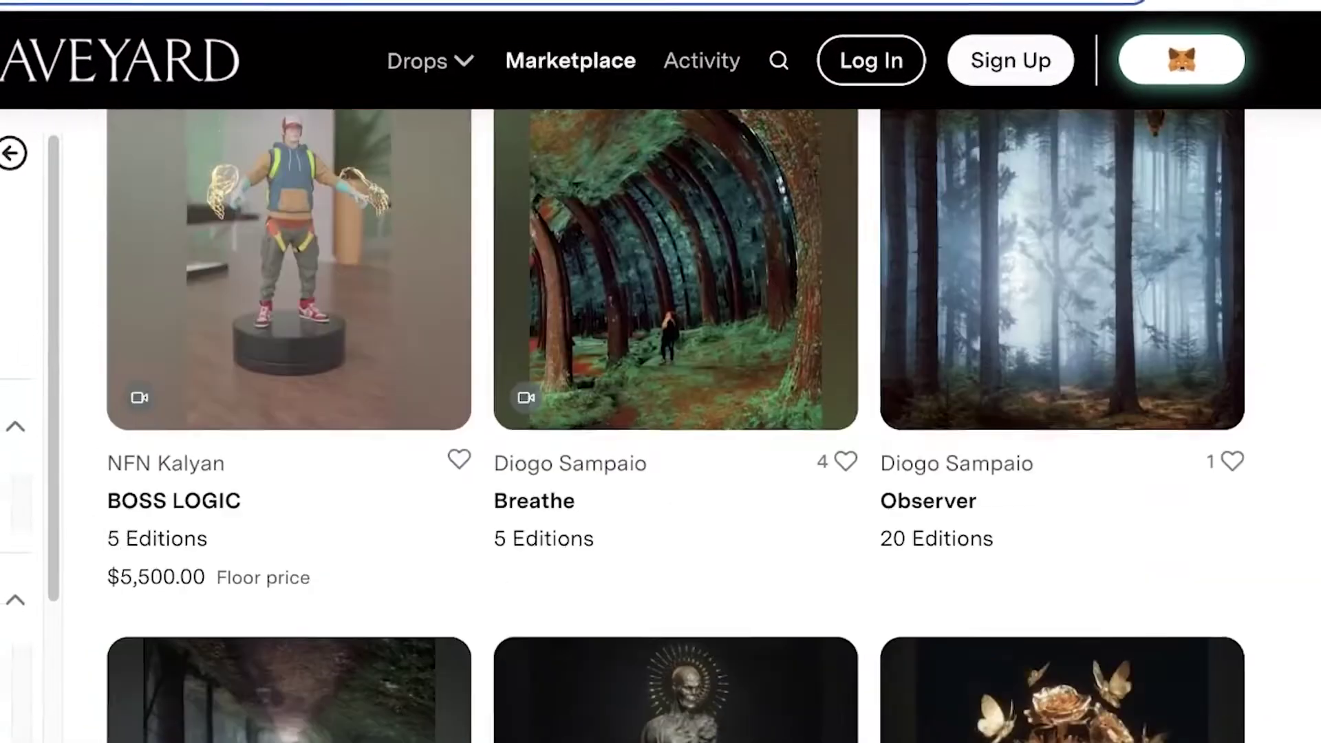
scroll(441, 335, up, 3)
scroll(943, 356, down, 5)
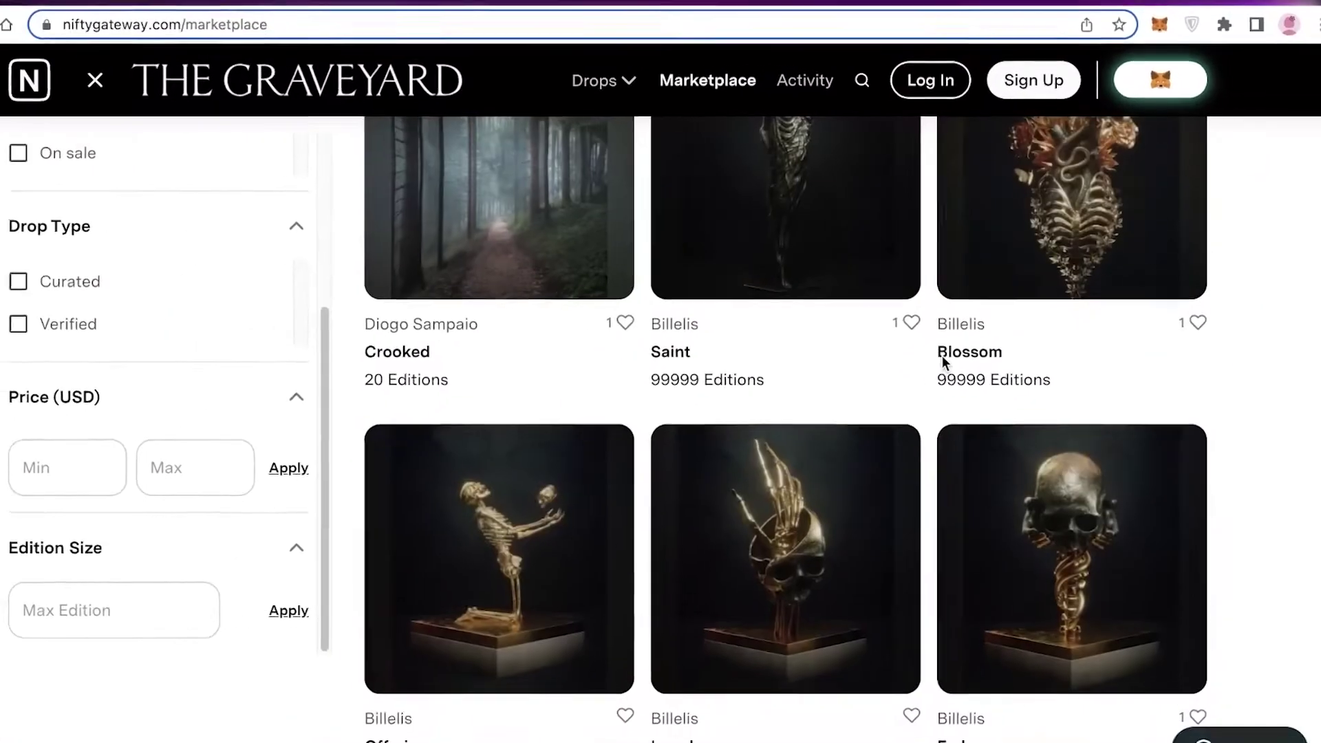
scroll(956, 334, up, 10)
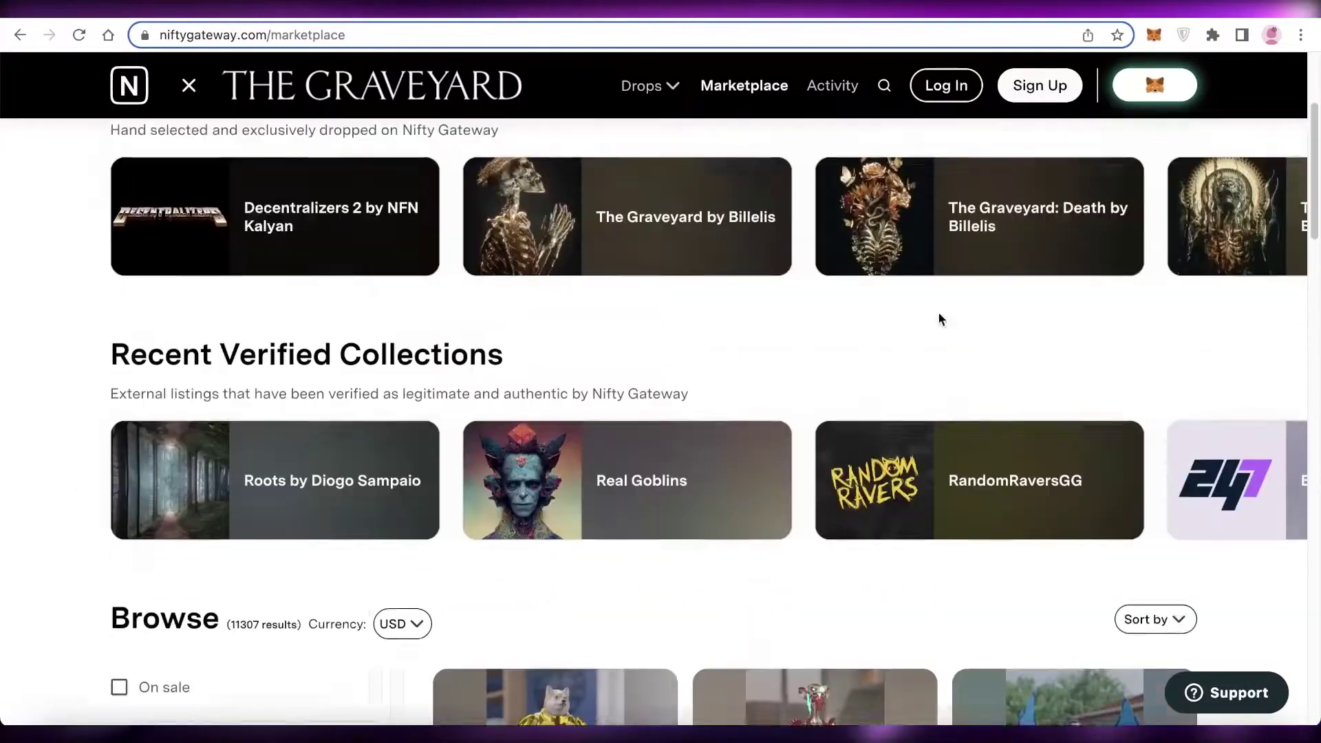
scroll(940, 319, up, 3)
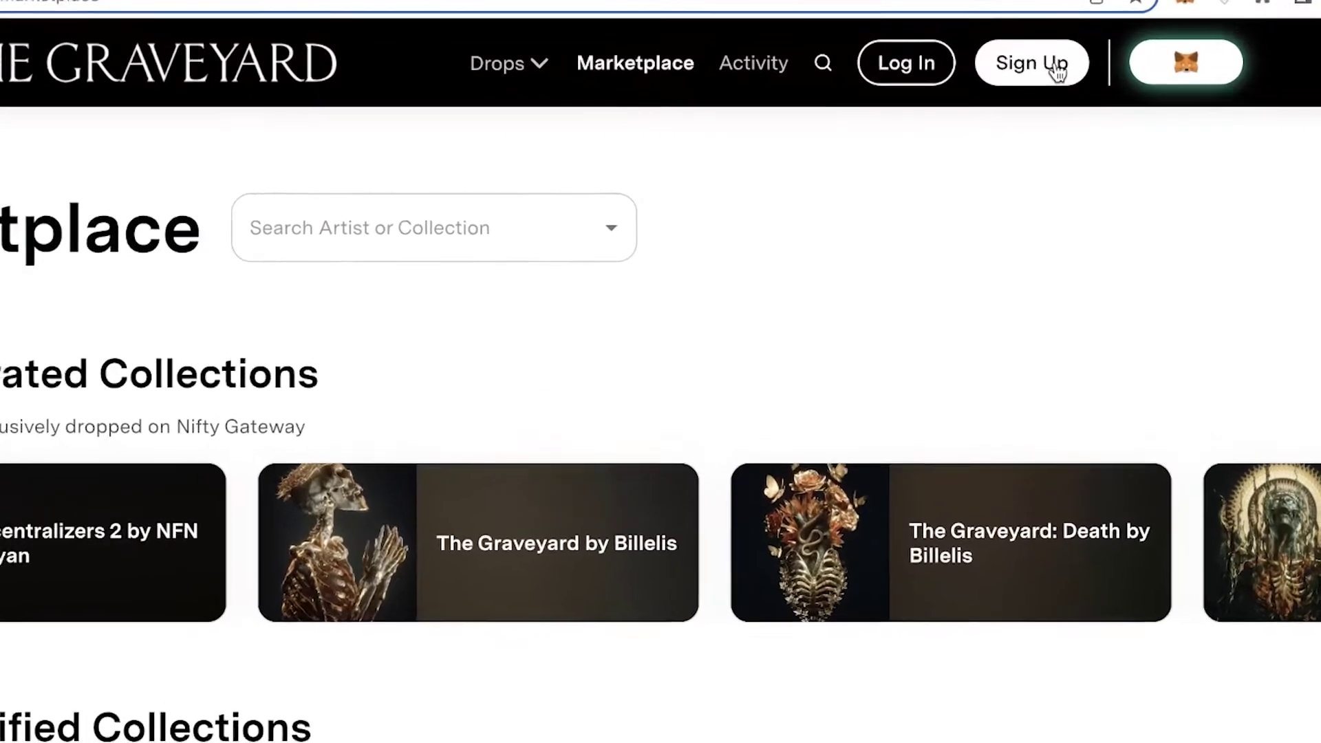
Go to the Nifty Gateway Sign Up page from the top navigation bar.
click(1057, 69)
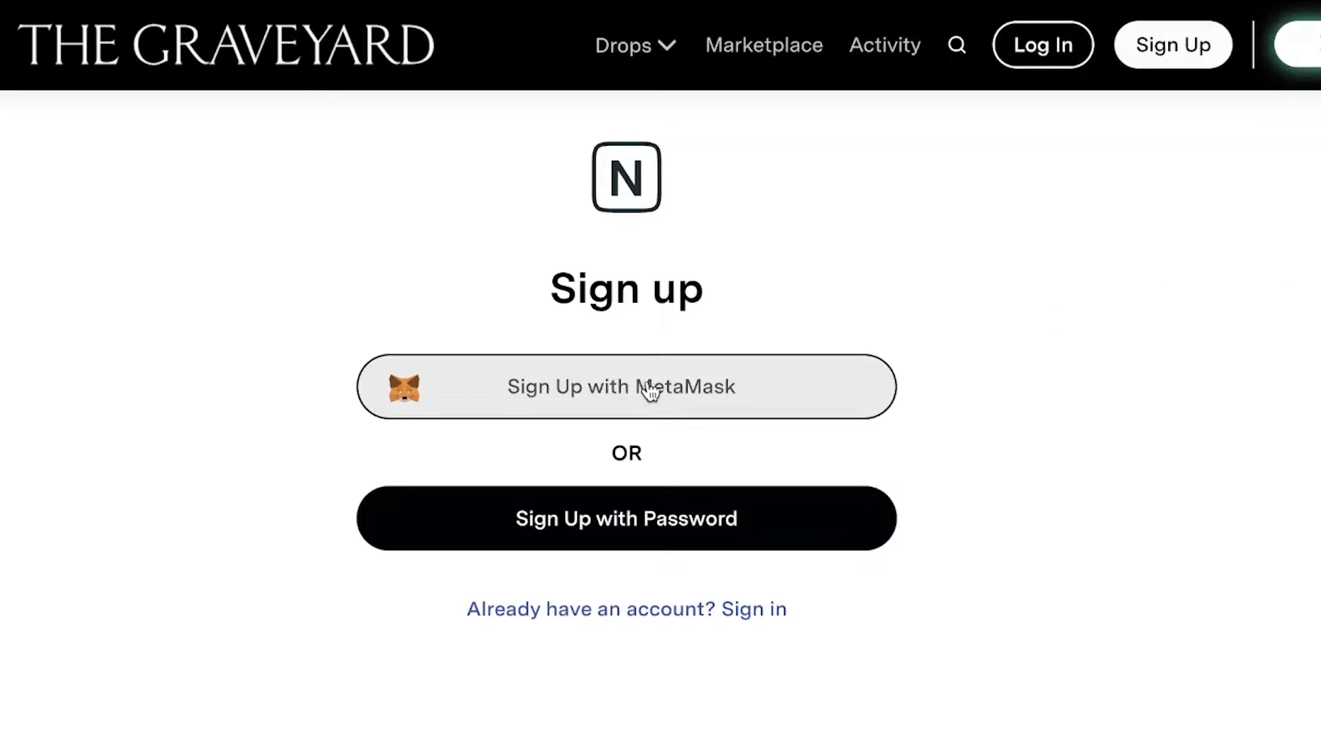
Choose MetaMask sign-up, fill the email from a saved suggestion, and submit the sign-up form.
click(672, 383)
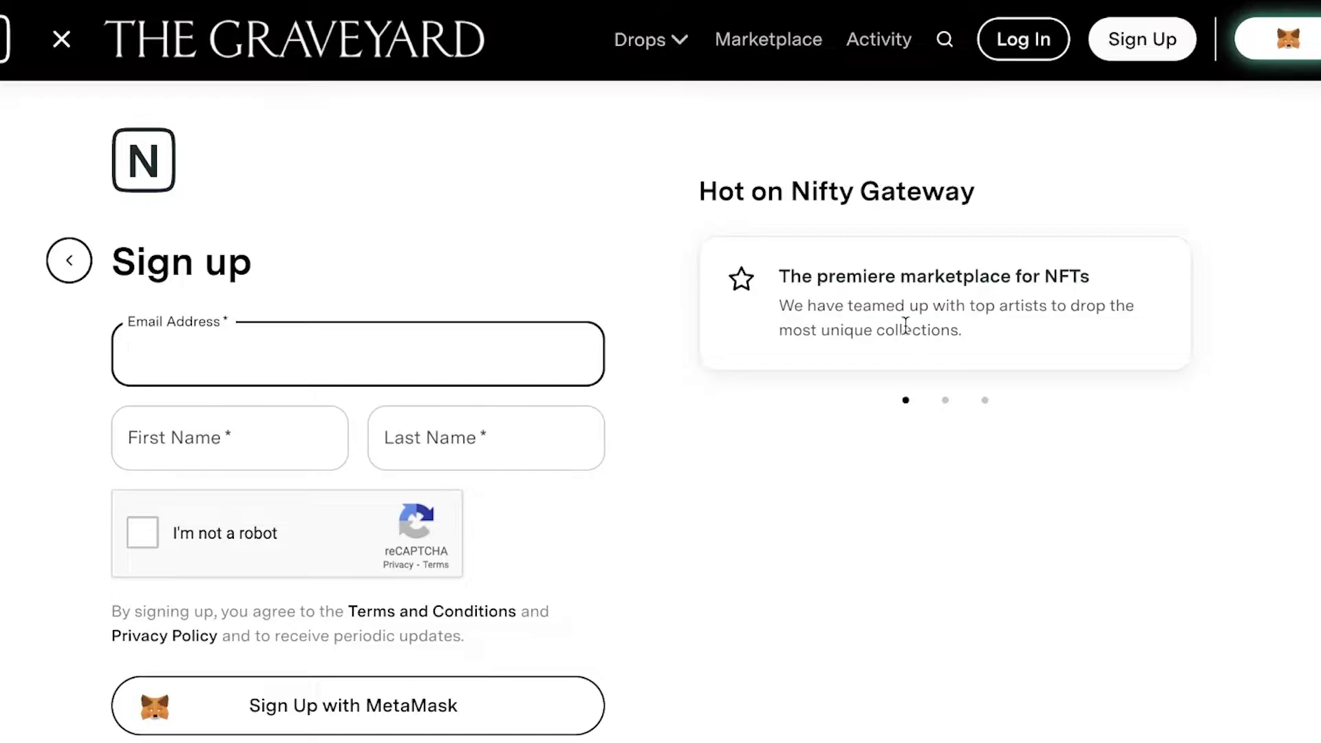
scroll(573, 302, down, 3)
scroll(554, 309, up, 3)
click(384, 368)
click(268, 426)
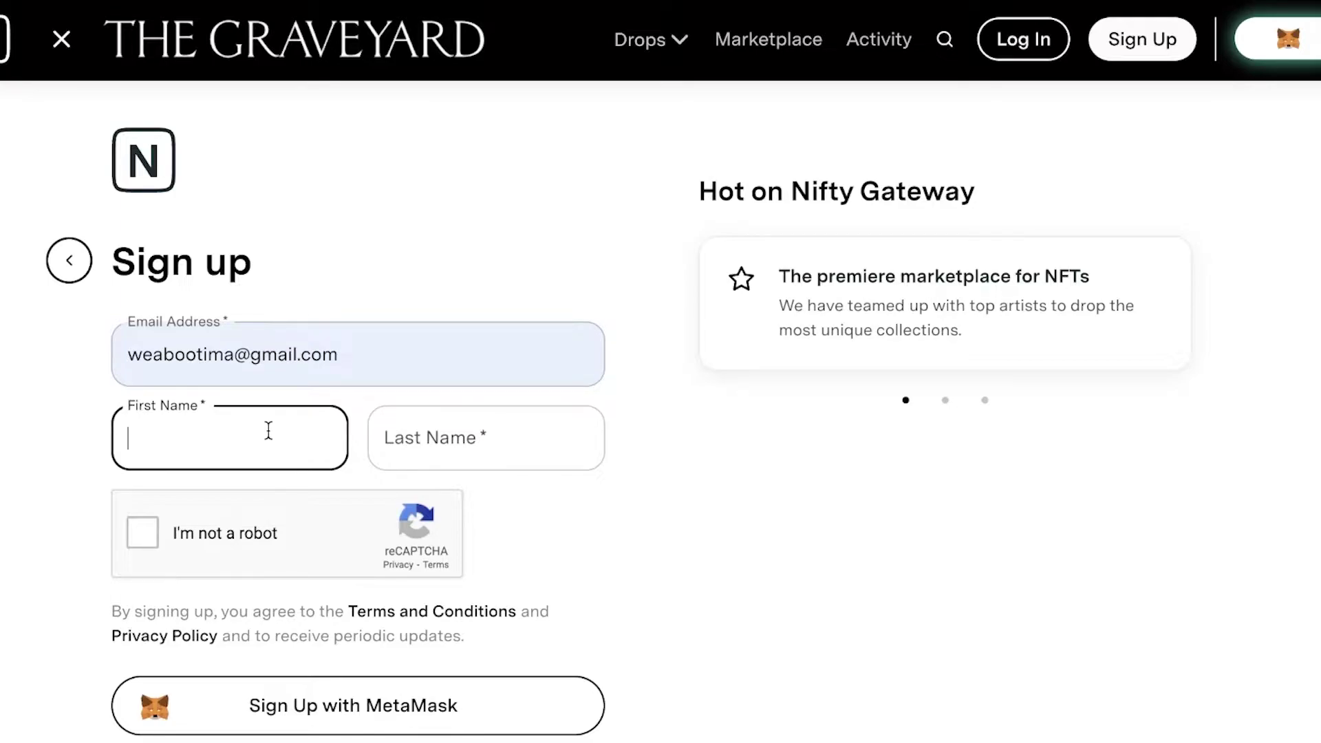
click(516, 719)
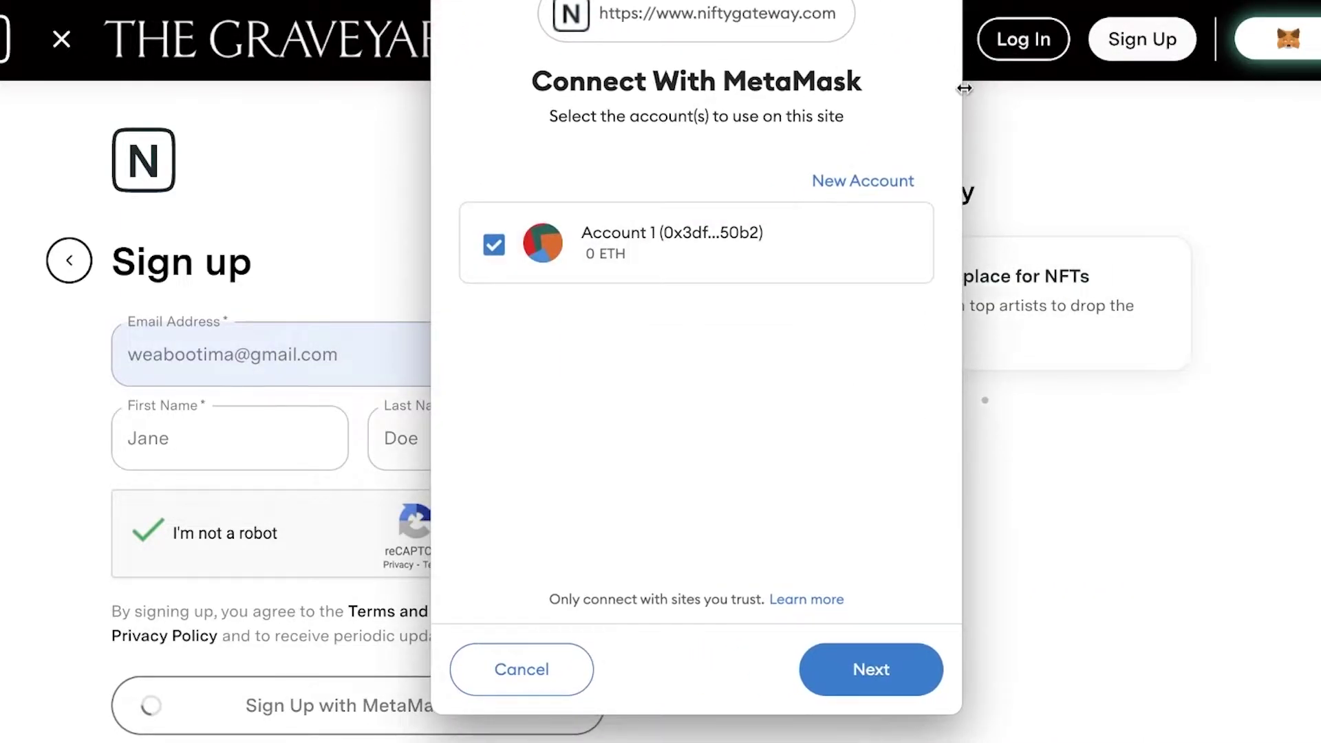
Enlarge and reposition the MetaMask window, then connect Account 1 to niftygateway.com.
drag(962, 147, 1190, 121)
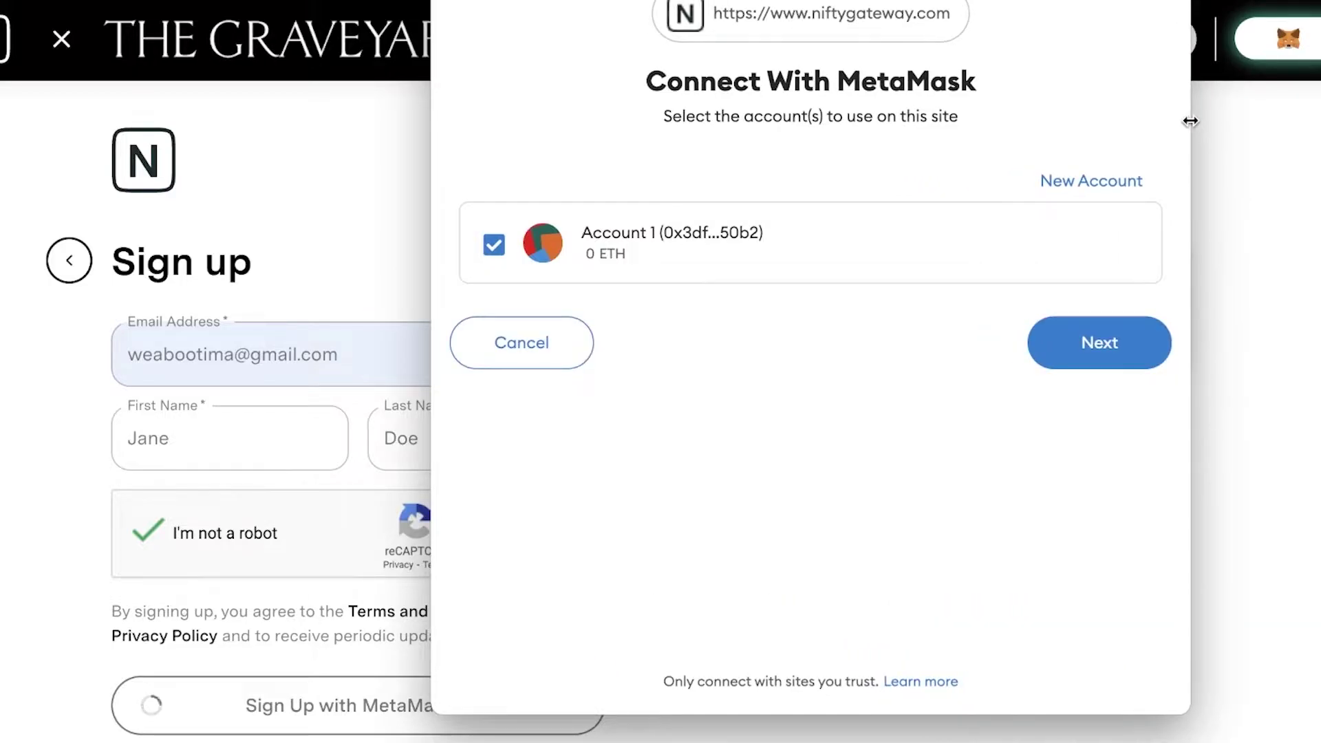
drag(962, 1, 909, 32)
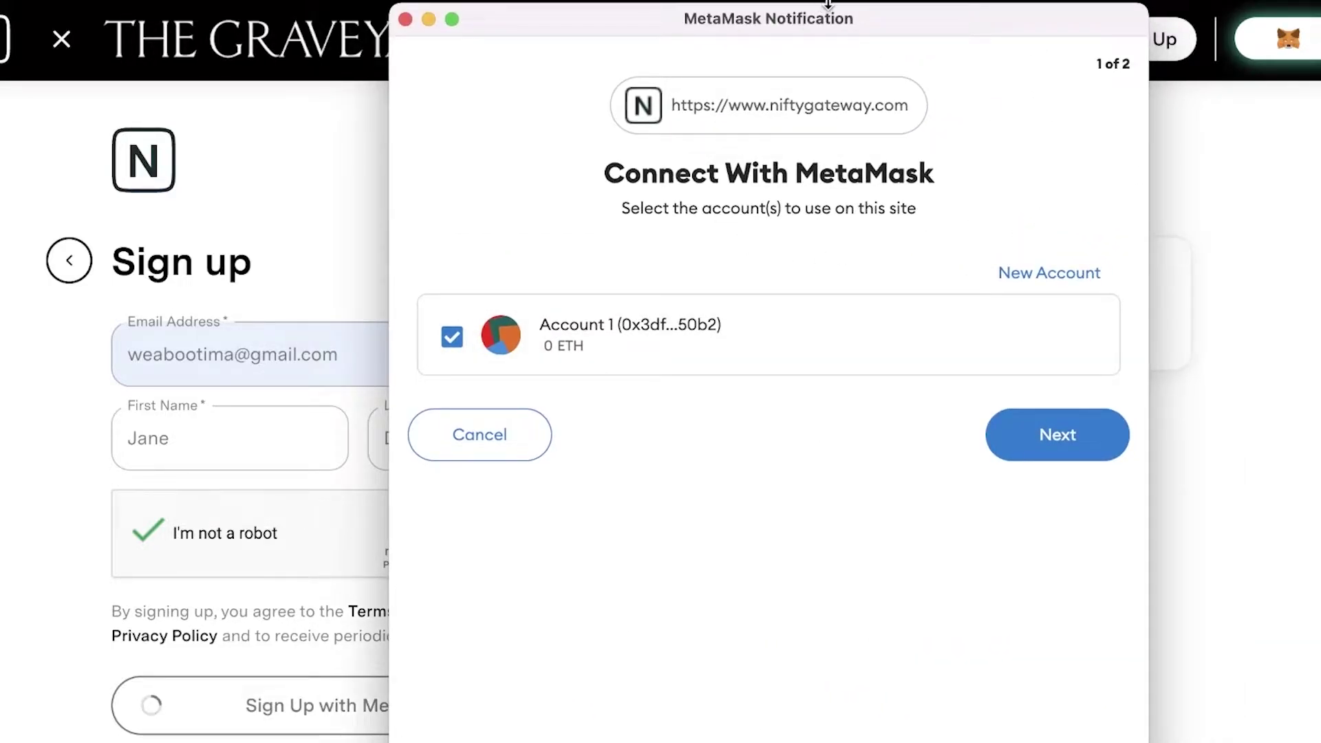
click(1068, 453)
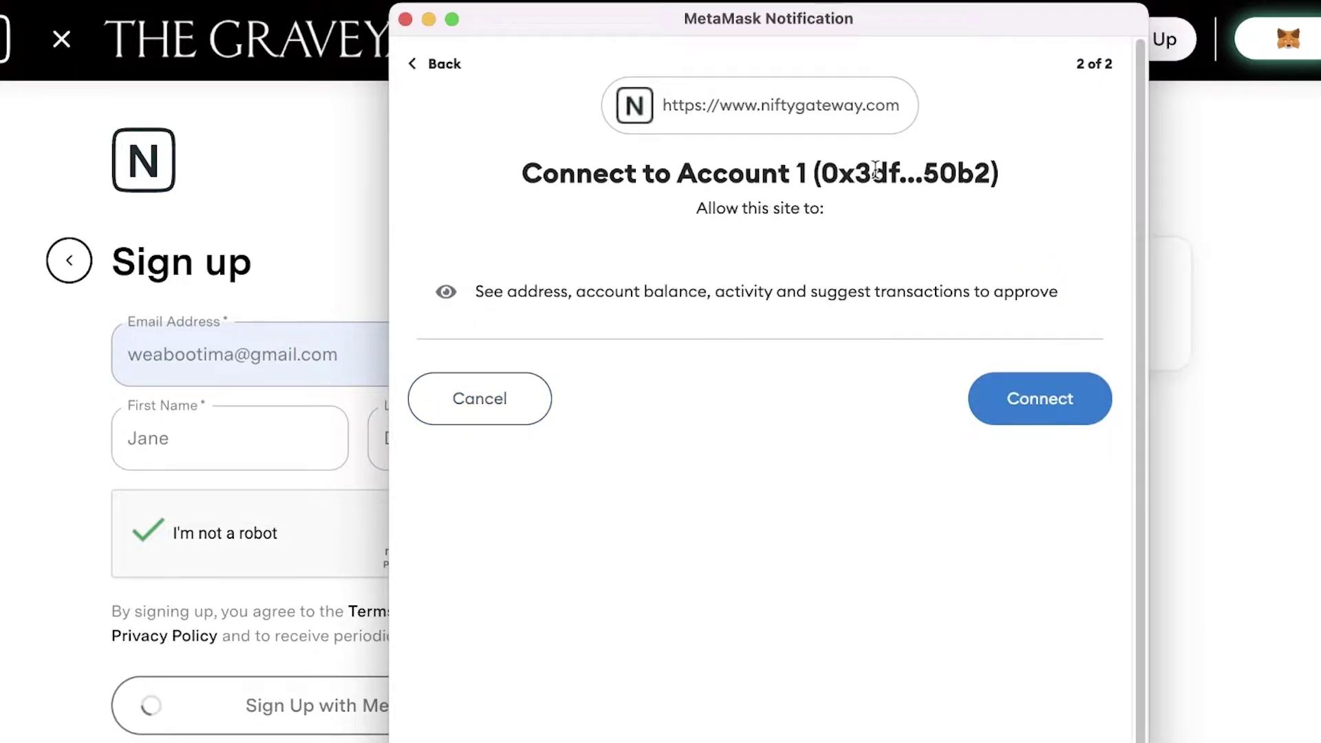
click(997, 399)
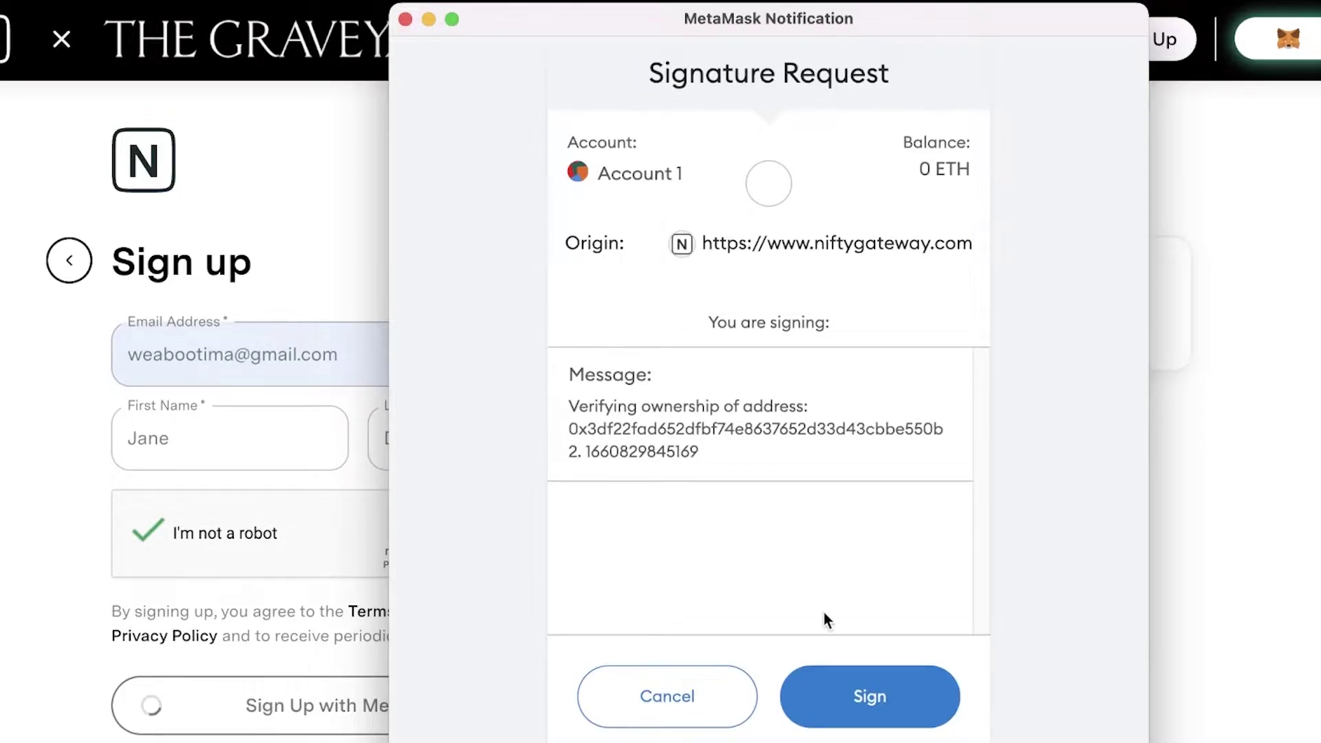
Sign the MetaMask address-ownership signature request.
click(862, 717)
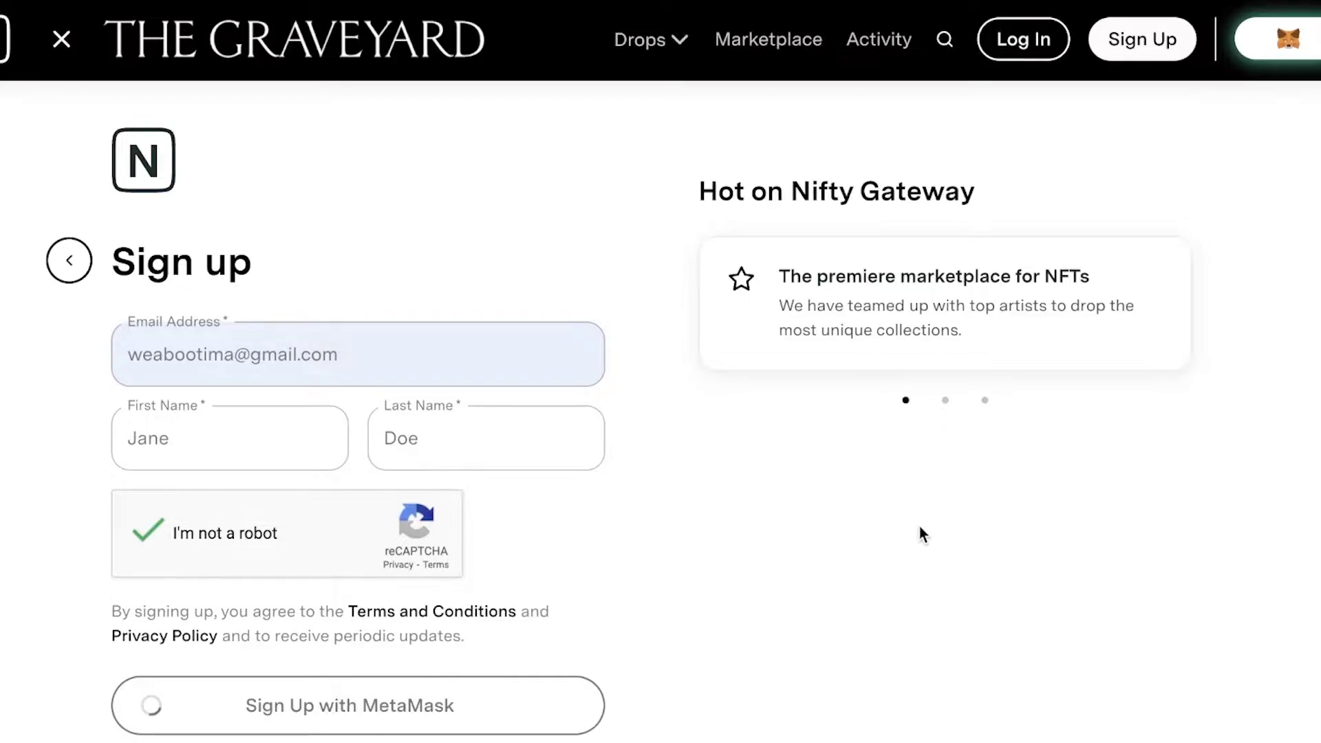
scroll(328, 442, down, 1)
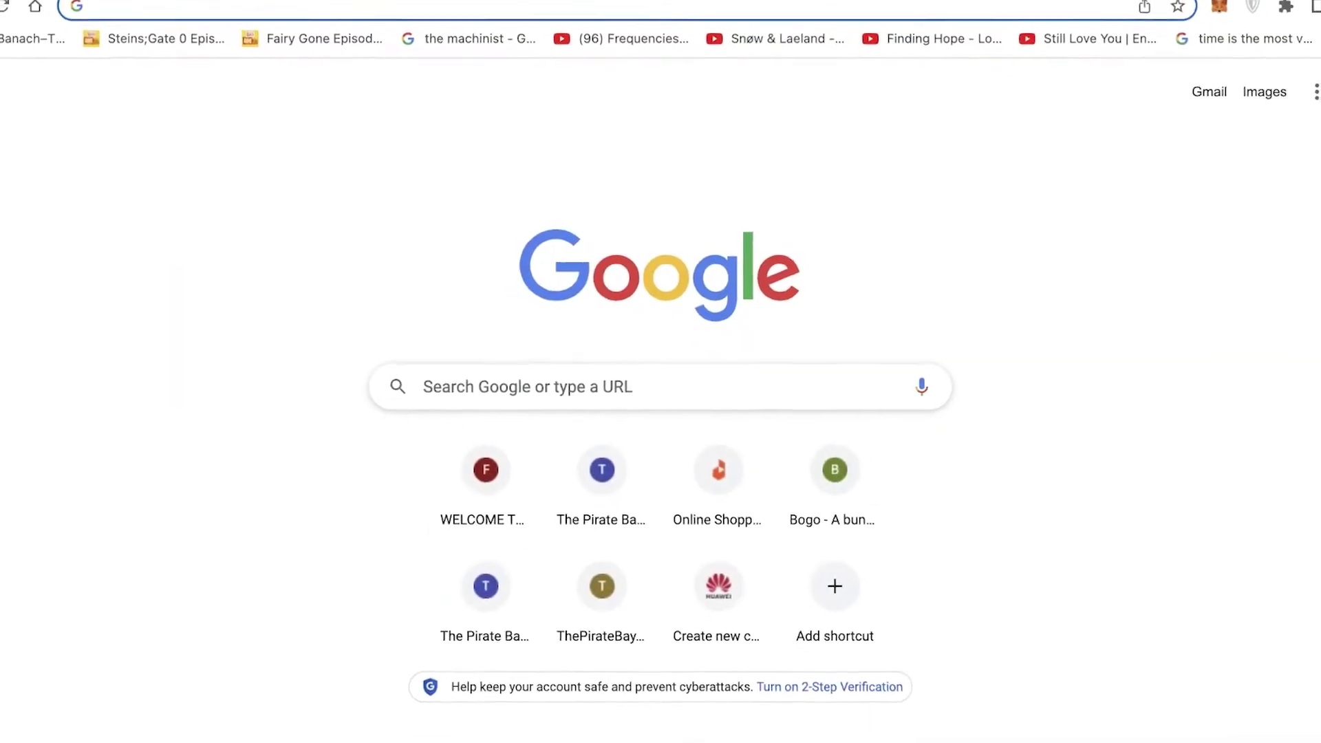
In Gmail (gmail.com), open the Nifty Gateway verification email, verify the address, and continue.
text(gmail.com)
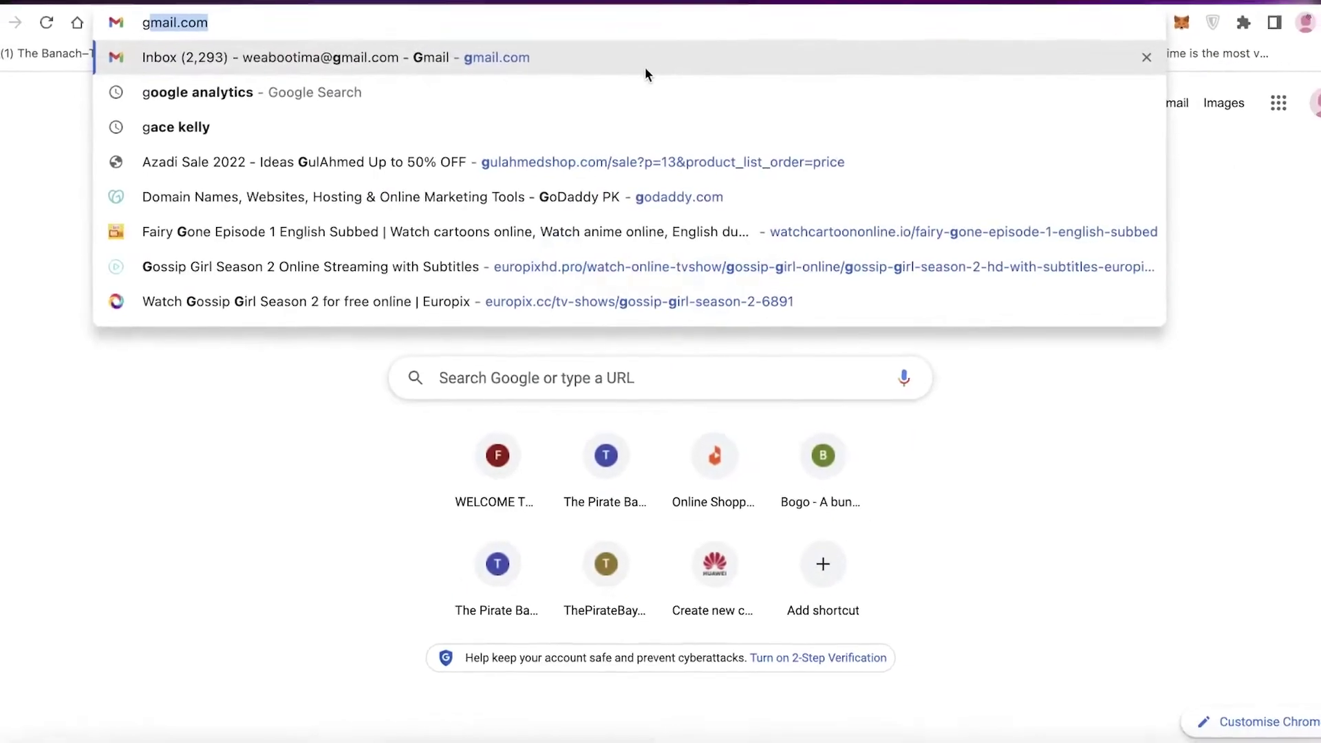
key(Return)
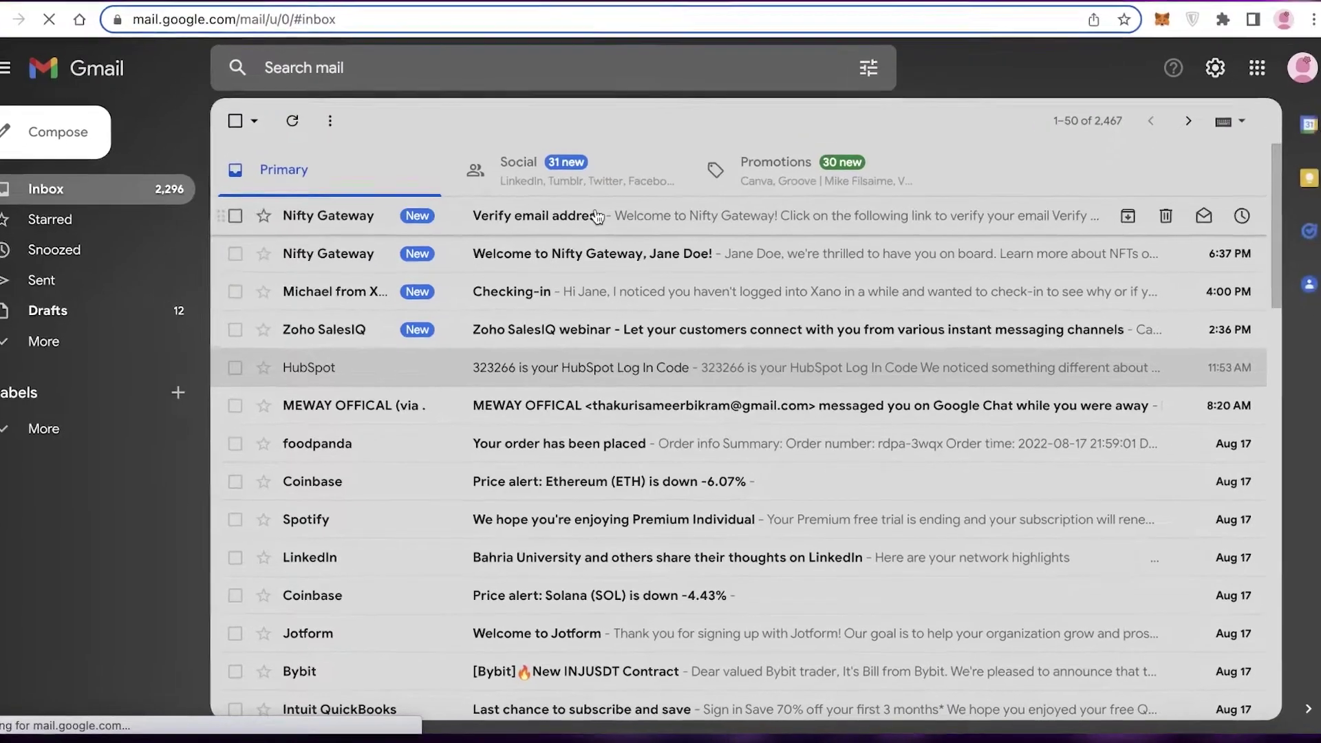
click(592, 215)
click(524, 468)
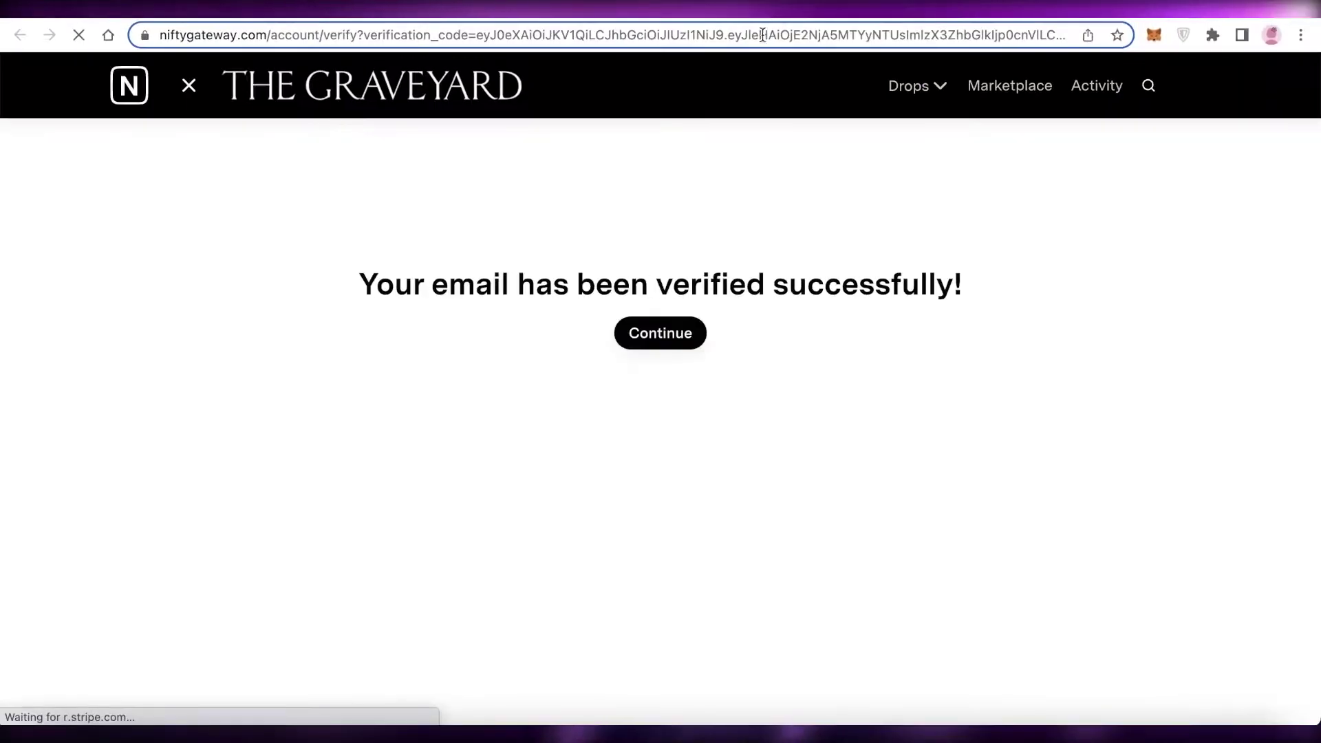
click(654, 333)
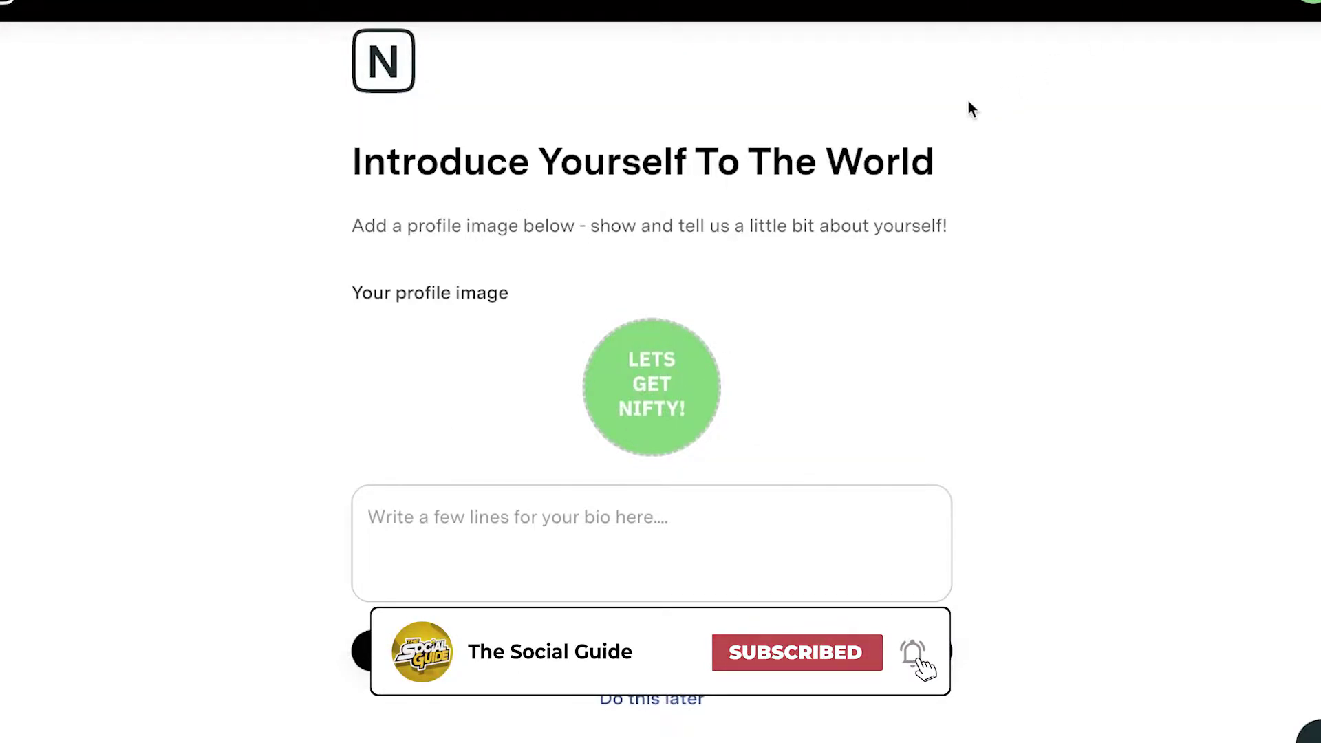
Browse the Downloads images and try uploading NFT.png as the profile image.
scroll(648, 418, up, 1)
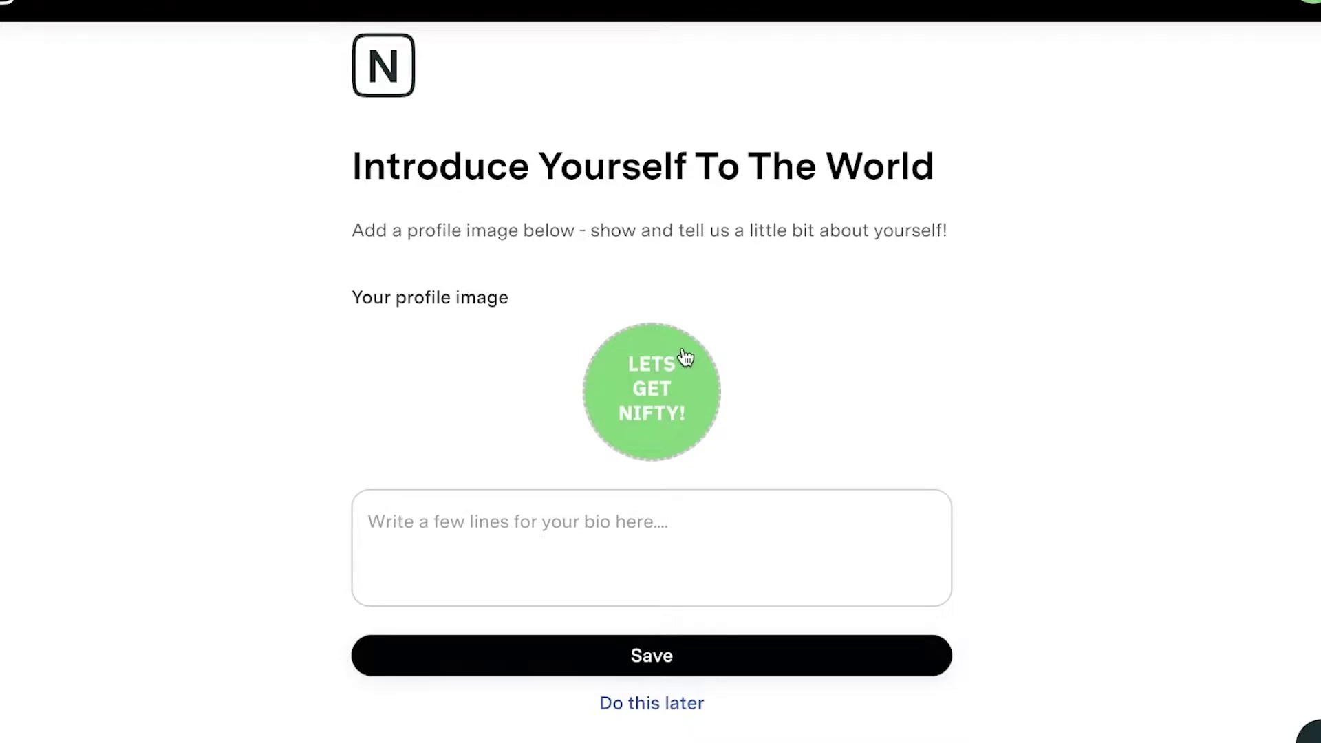
scroll(737, 247, up, 1)
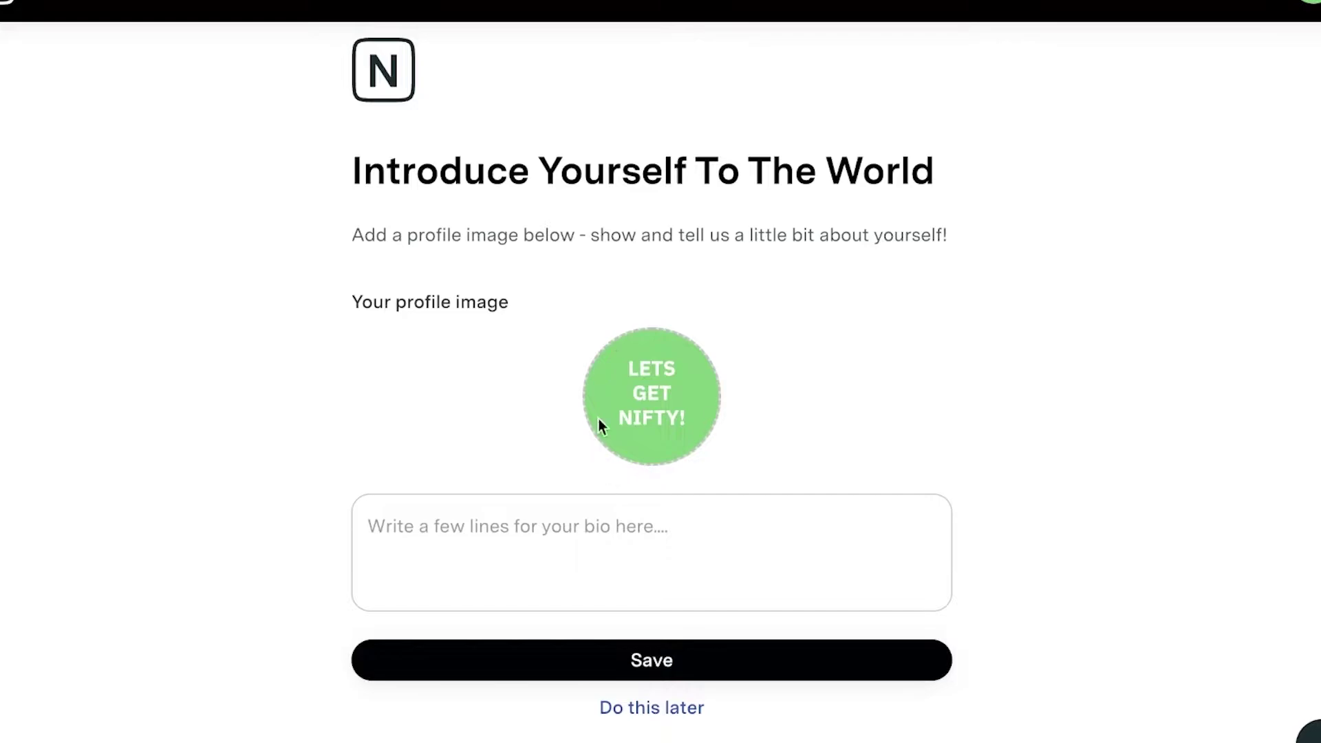
click(640, 363)
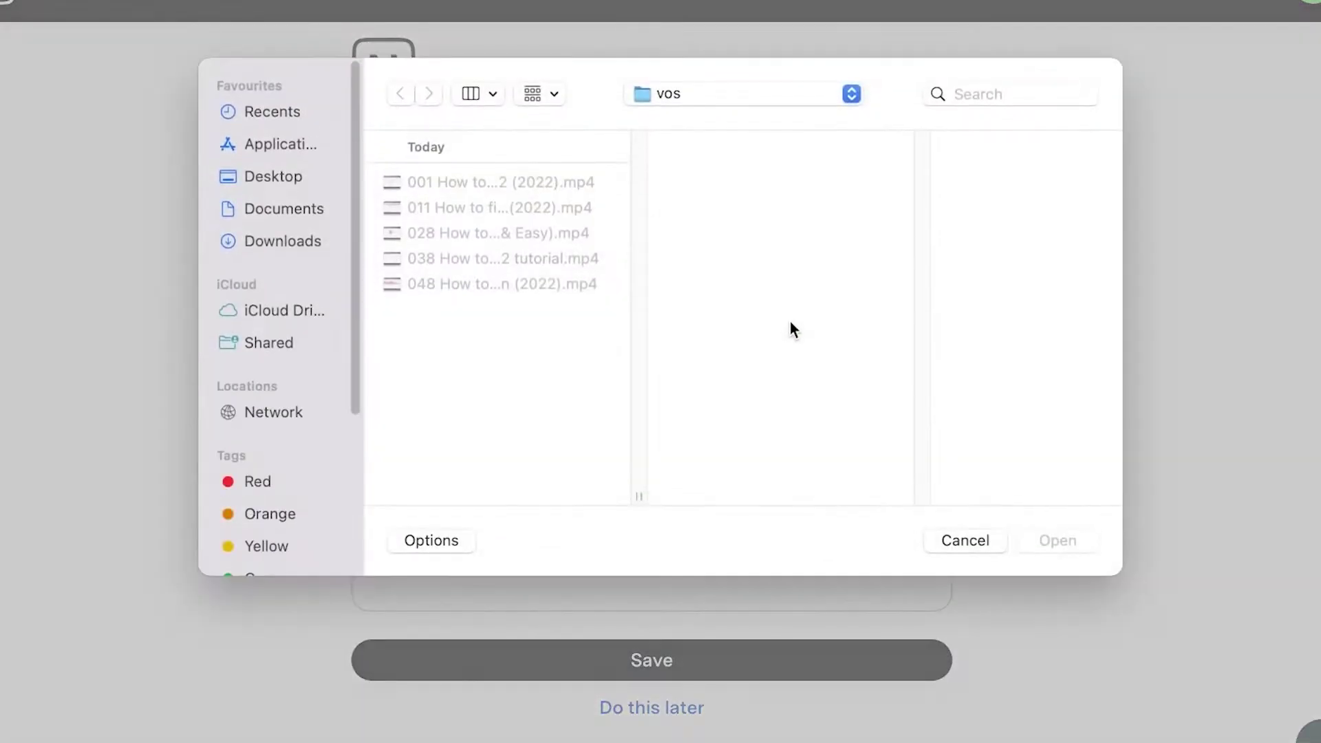
click(300, 235)
click(494, 206)
click(497, 181)
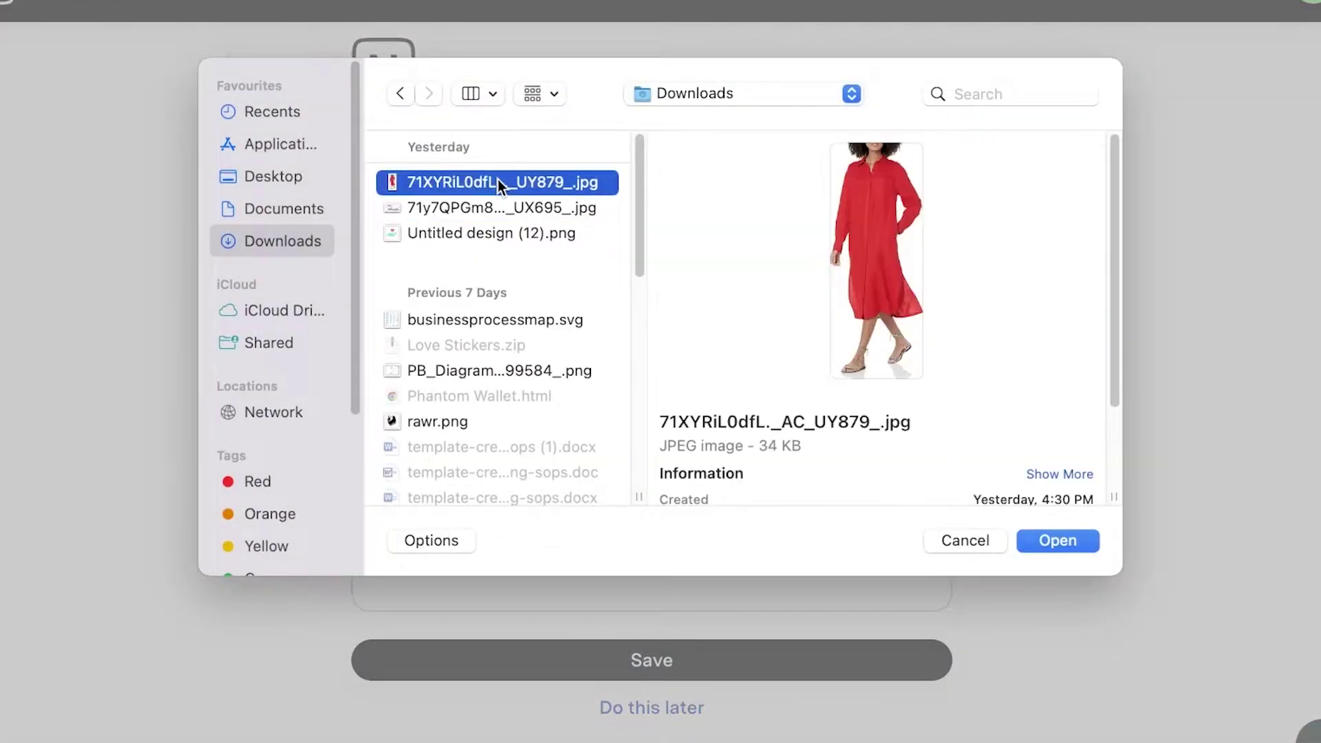
scroll(493, 207, down, 5)
click(489, 222)
click(499, 197)
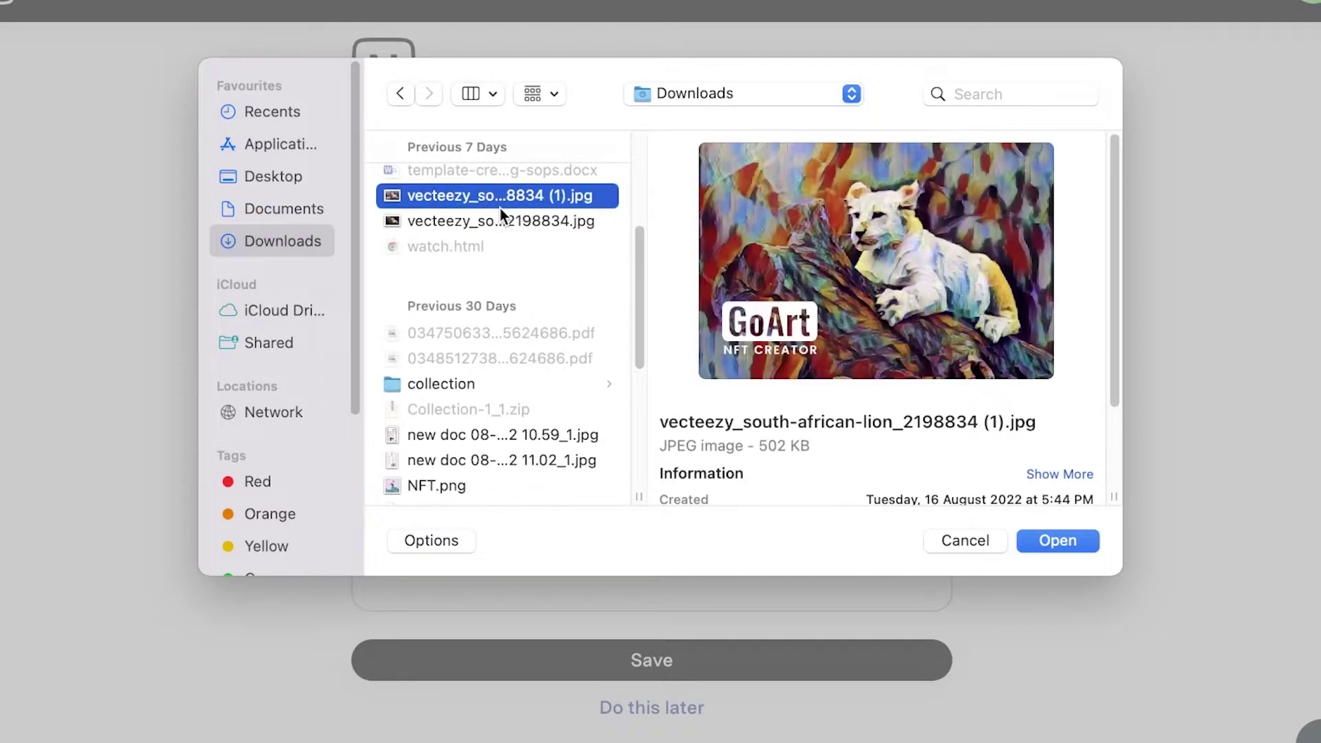
click(451, 486)
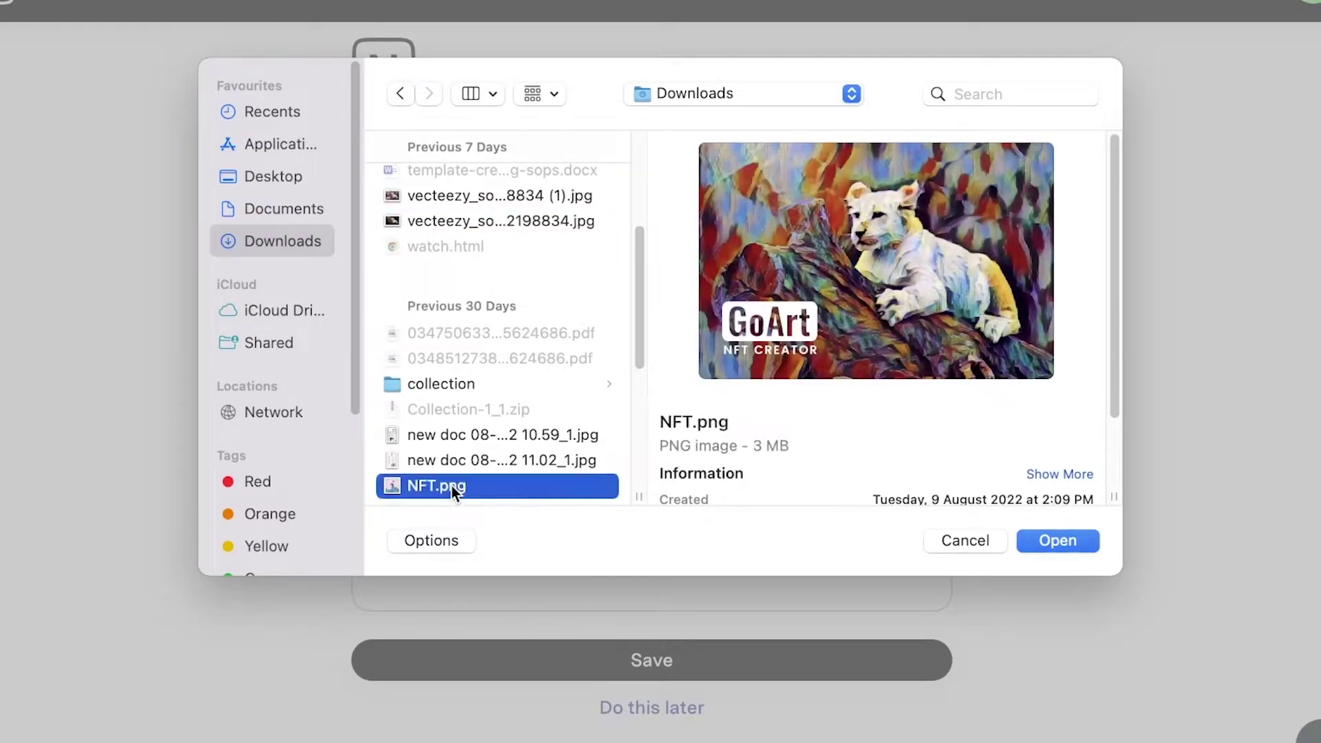
click(1050, 538)
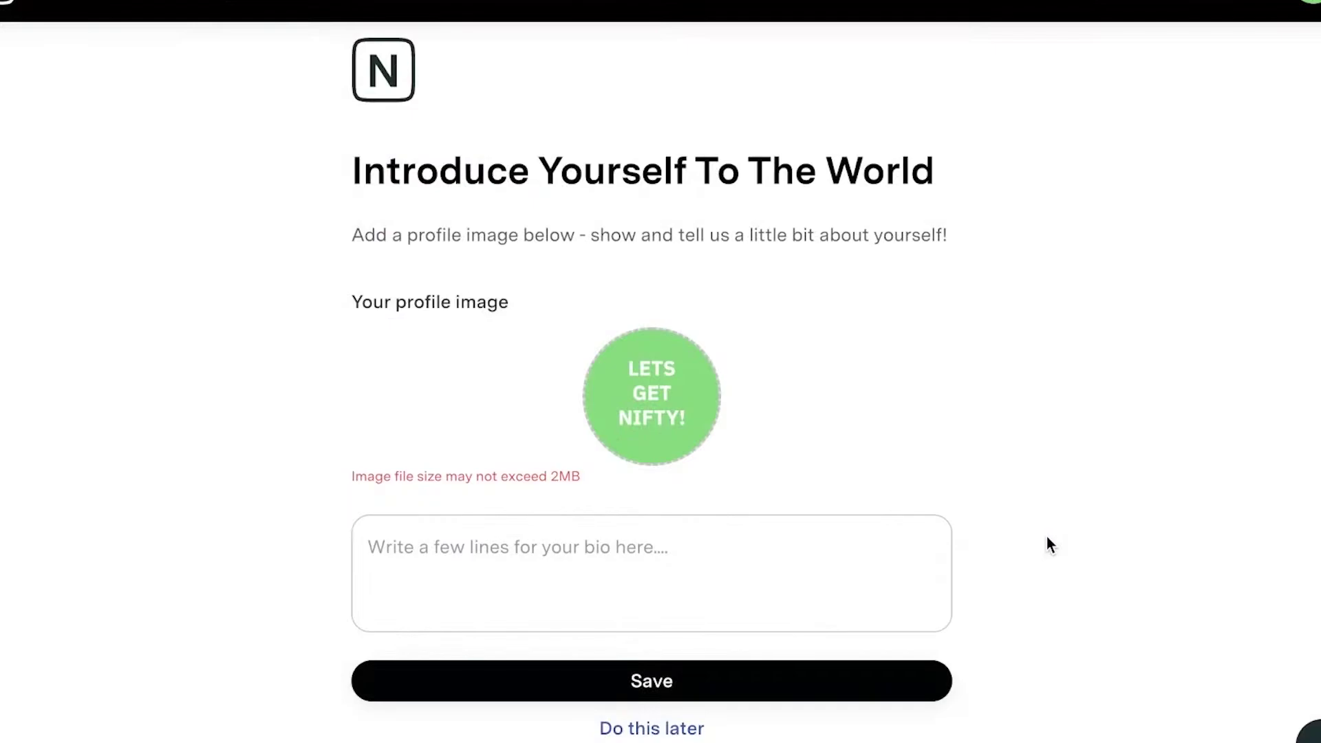
After the size error, upload rawr.png as the profile image instead.
click(647, 413)
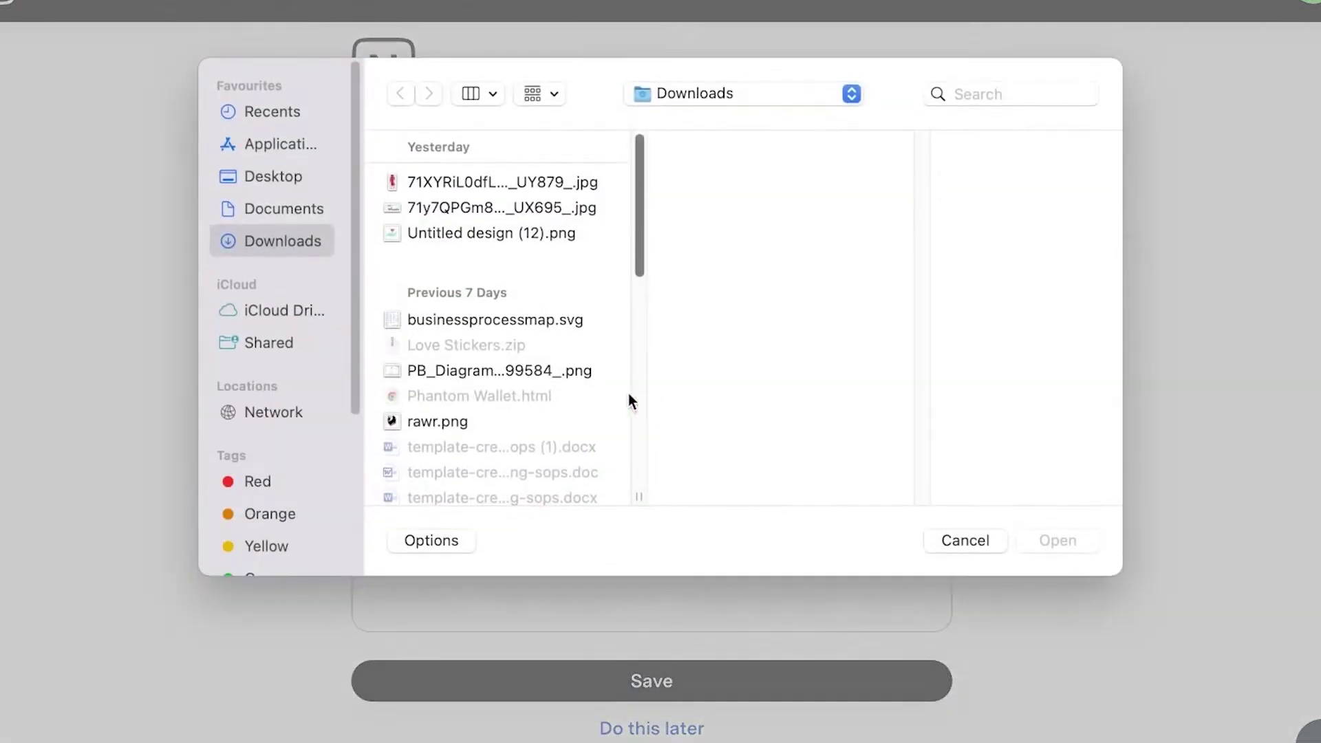
click(476, 421)
click(1057, 541)
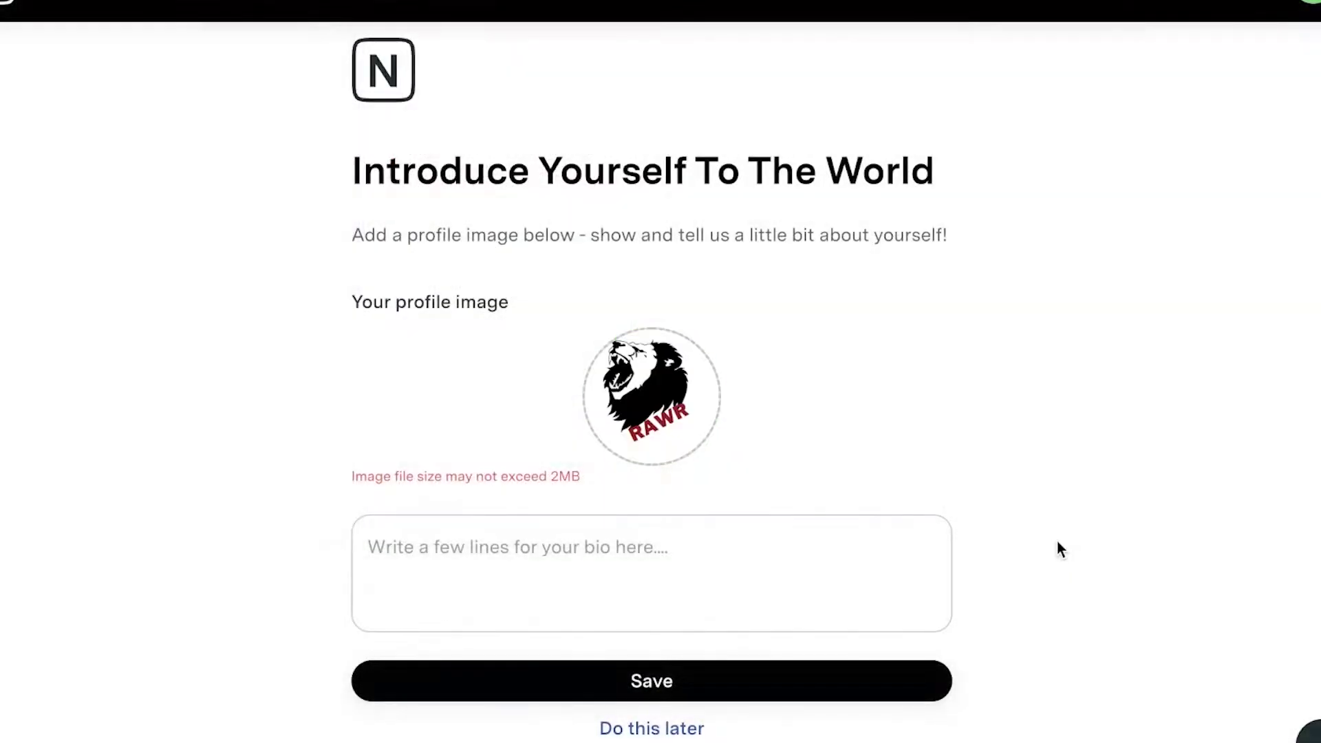
scroll(680, 509, down, 1)
Write a short bio about focusing on animal NFTs and save the profile.
click(521, 559)
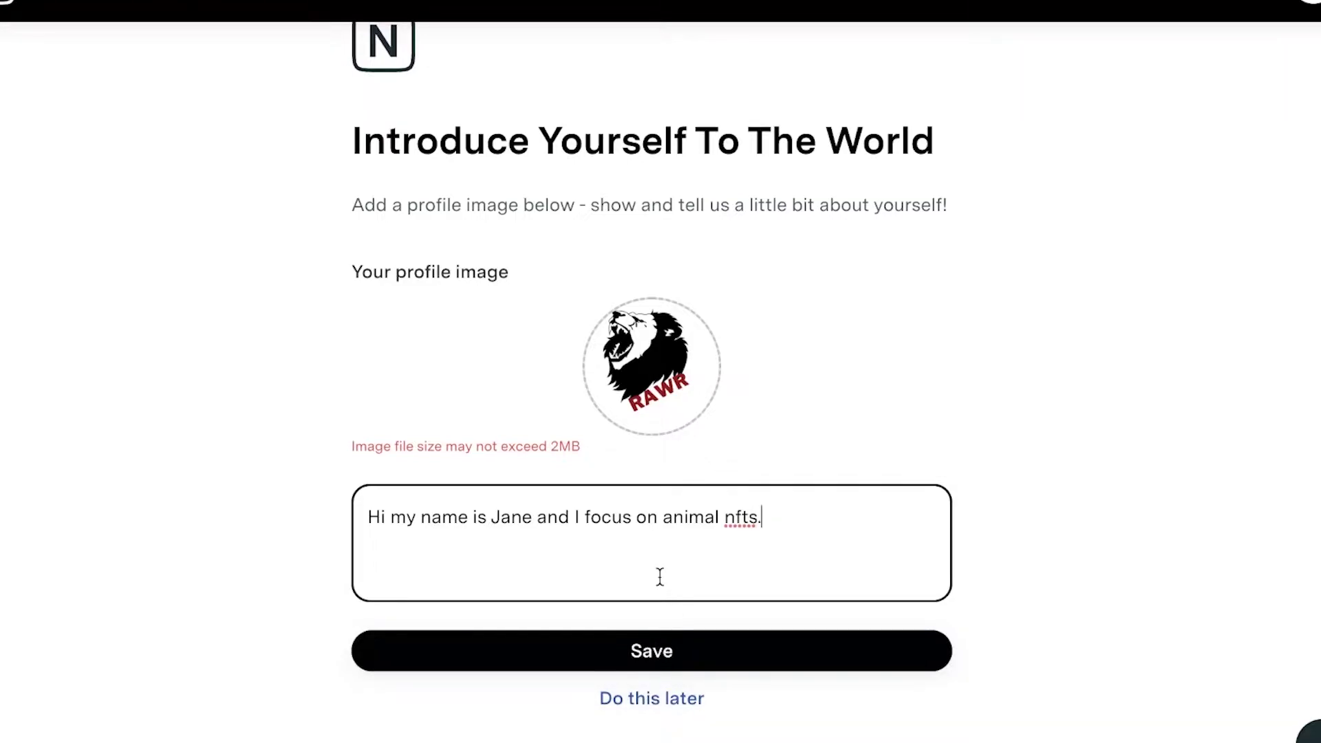
click(667, 672)
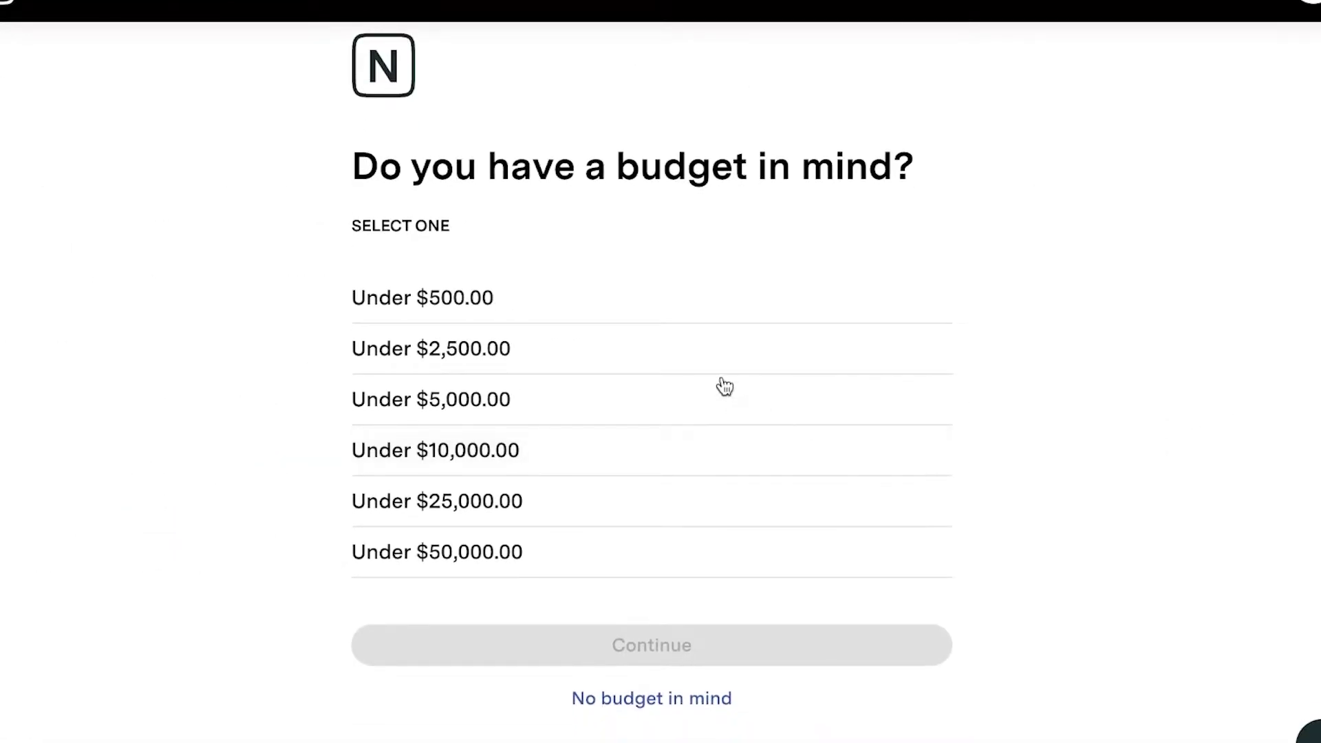
Choose the Under $500.00 budget and a digital item of interest.
click(859, 318)
click(643, 644)
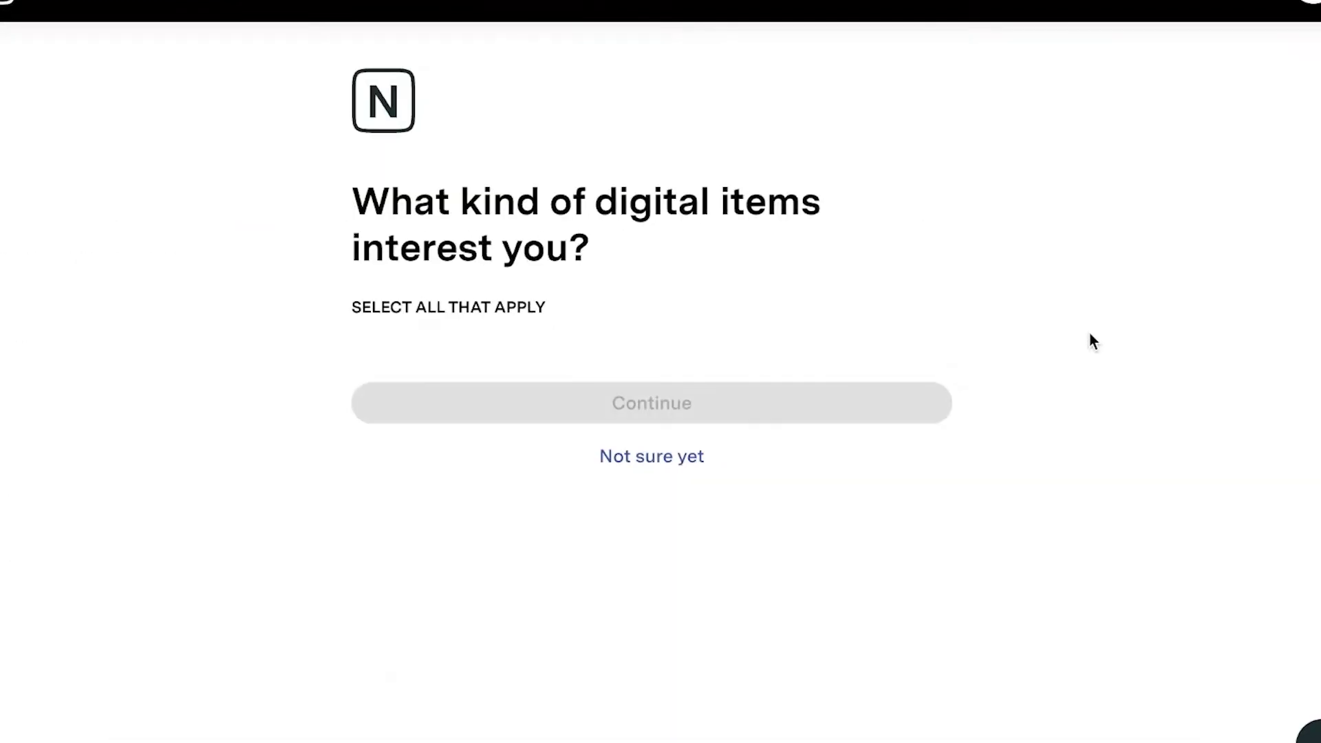
scroll(513, 451, down, 8)
scroll(940, 229, up, 8)
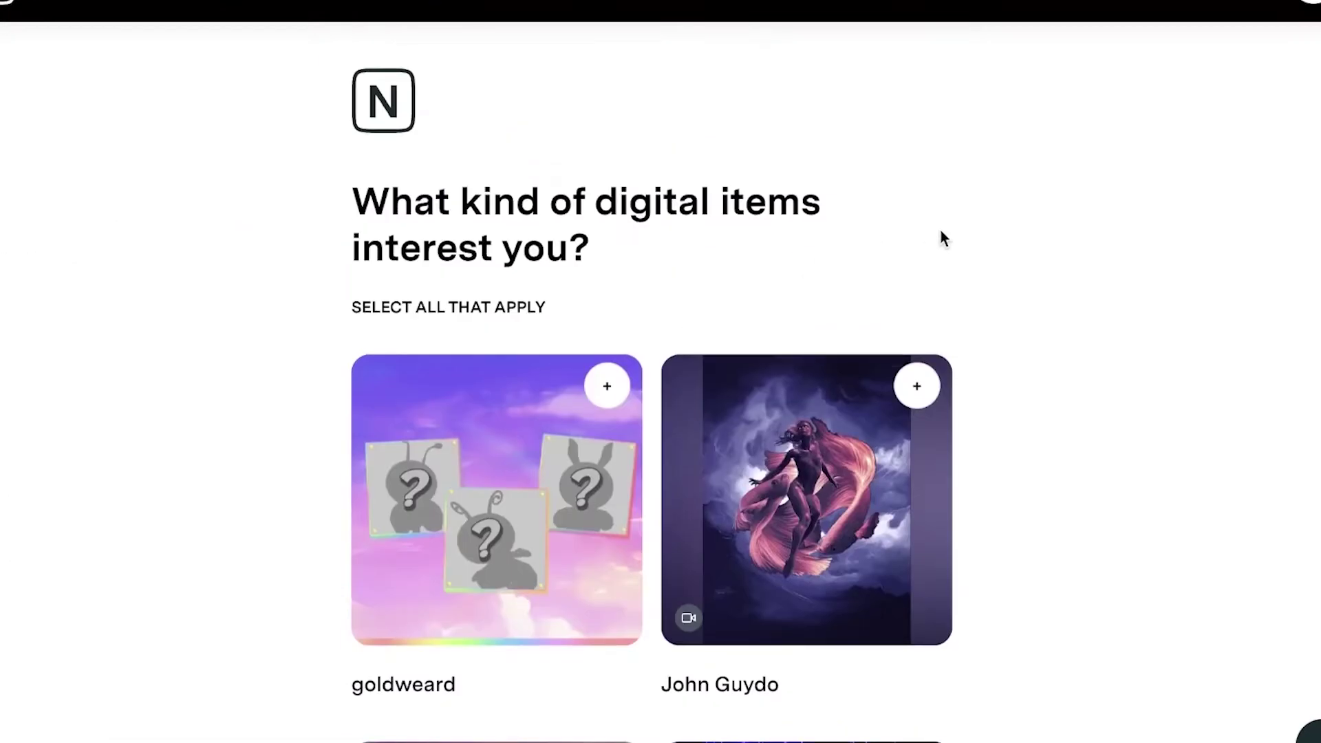
scroll(949, 275, down, 1)
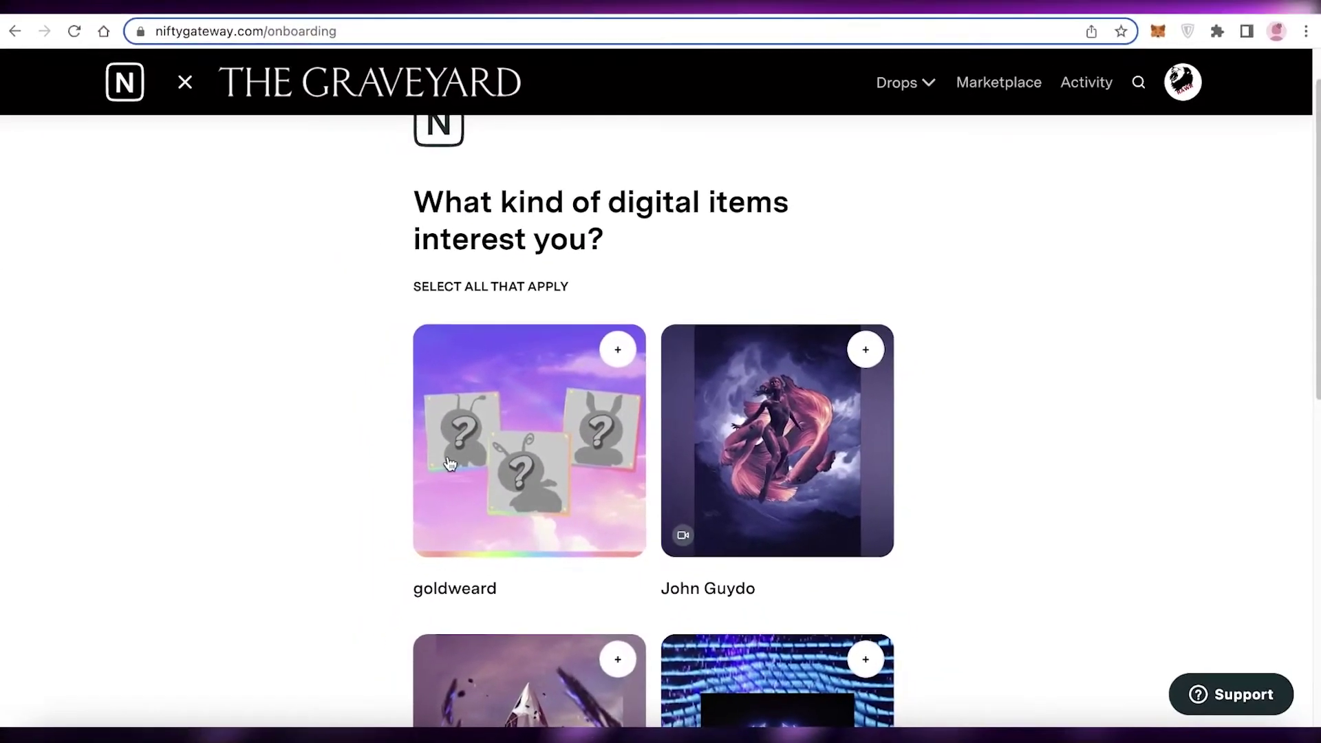
scroll(449, 463, down, 10)
click(737, 436)
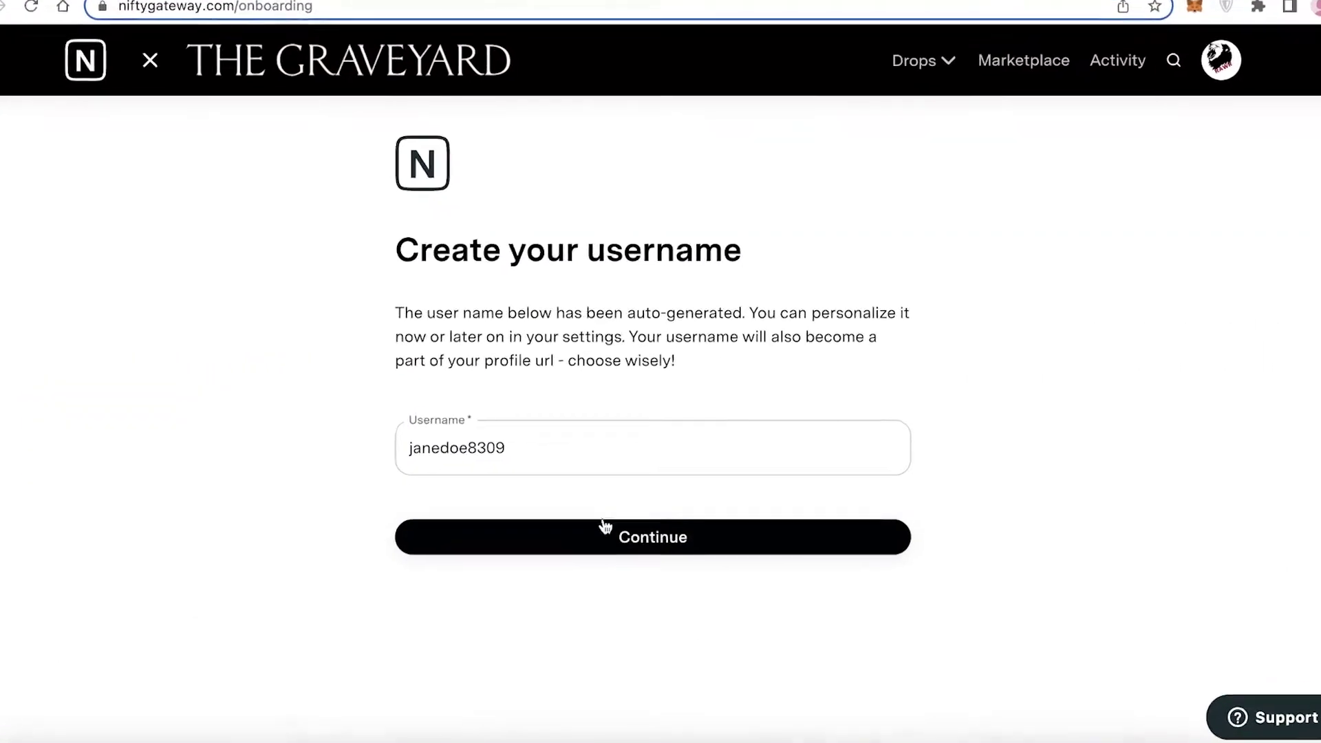
click(610, 525)
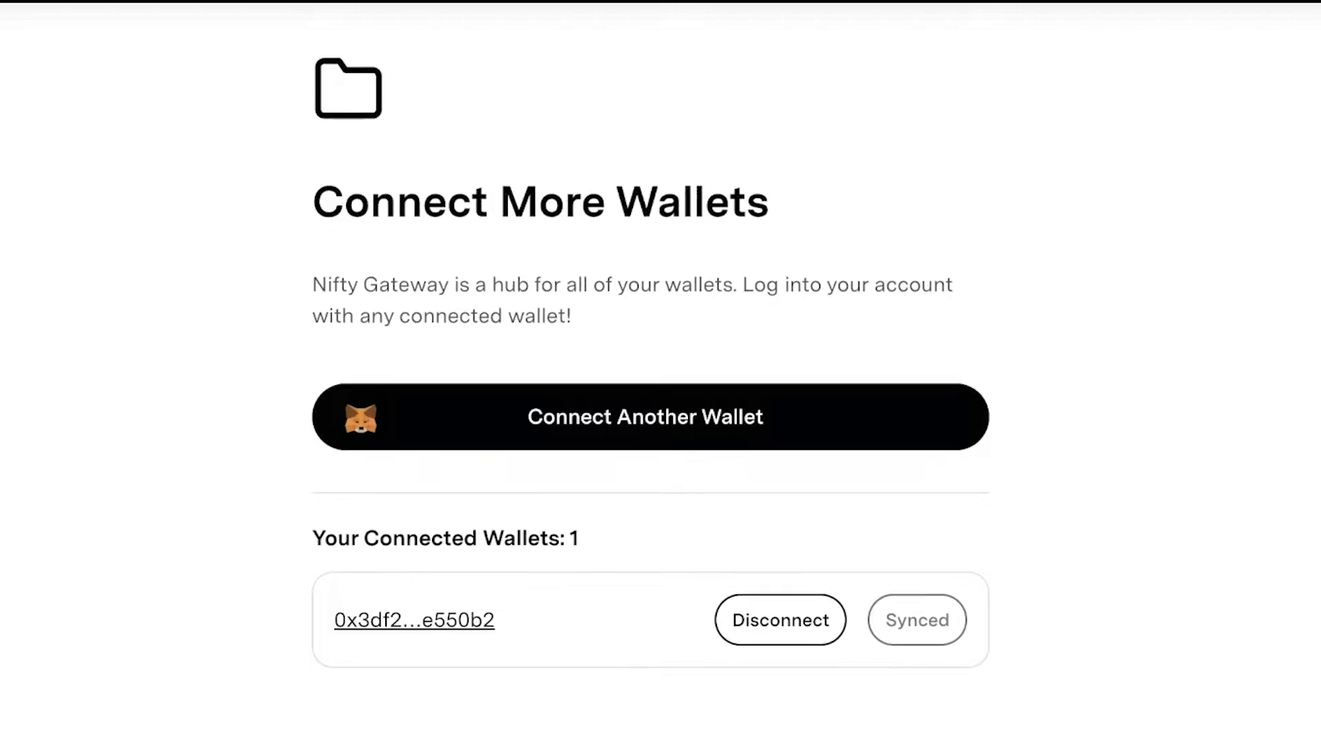
Continue past connected wallets and defer two-factor authentication and payment method setup.
click(688, 731)
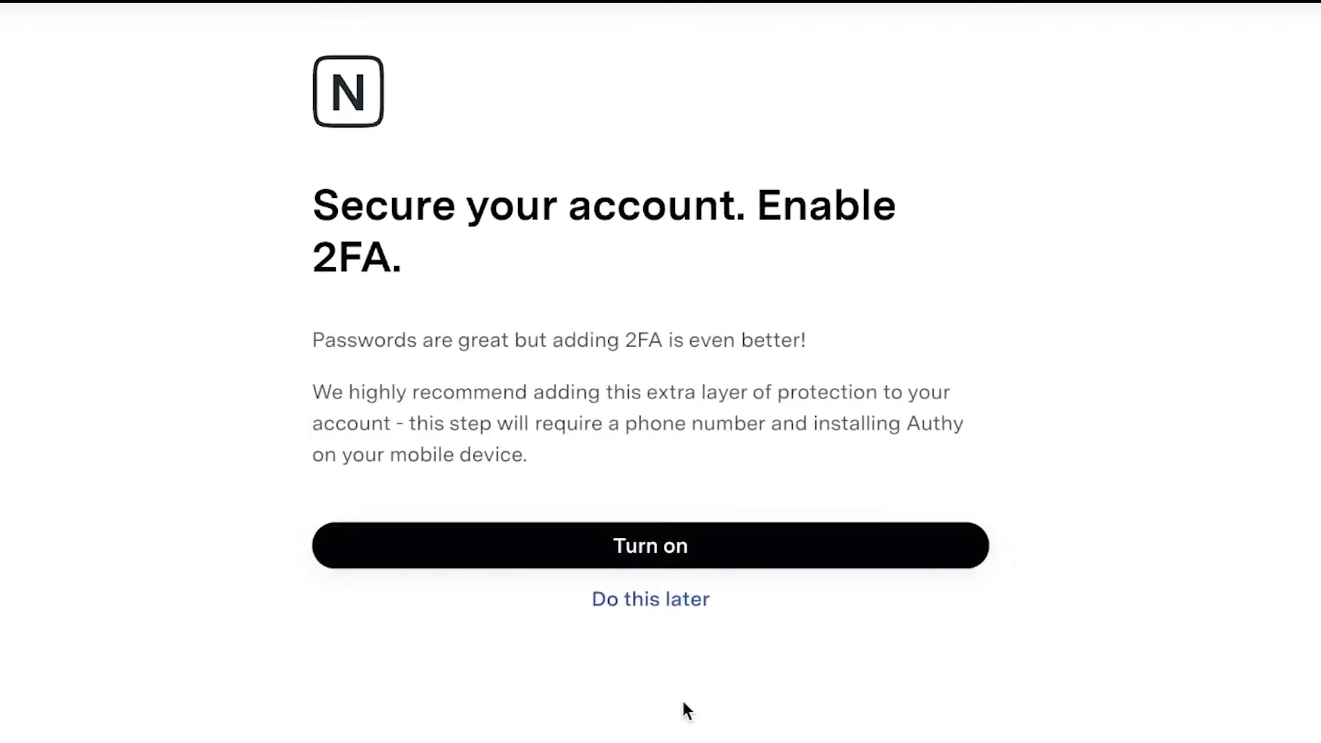
click(654, 601)
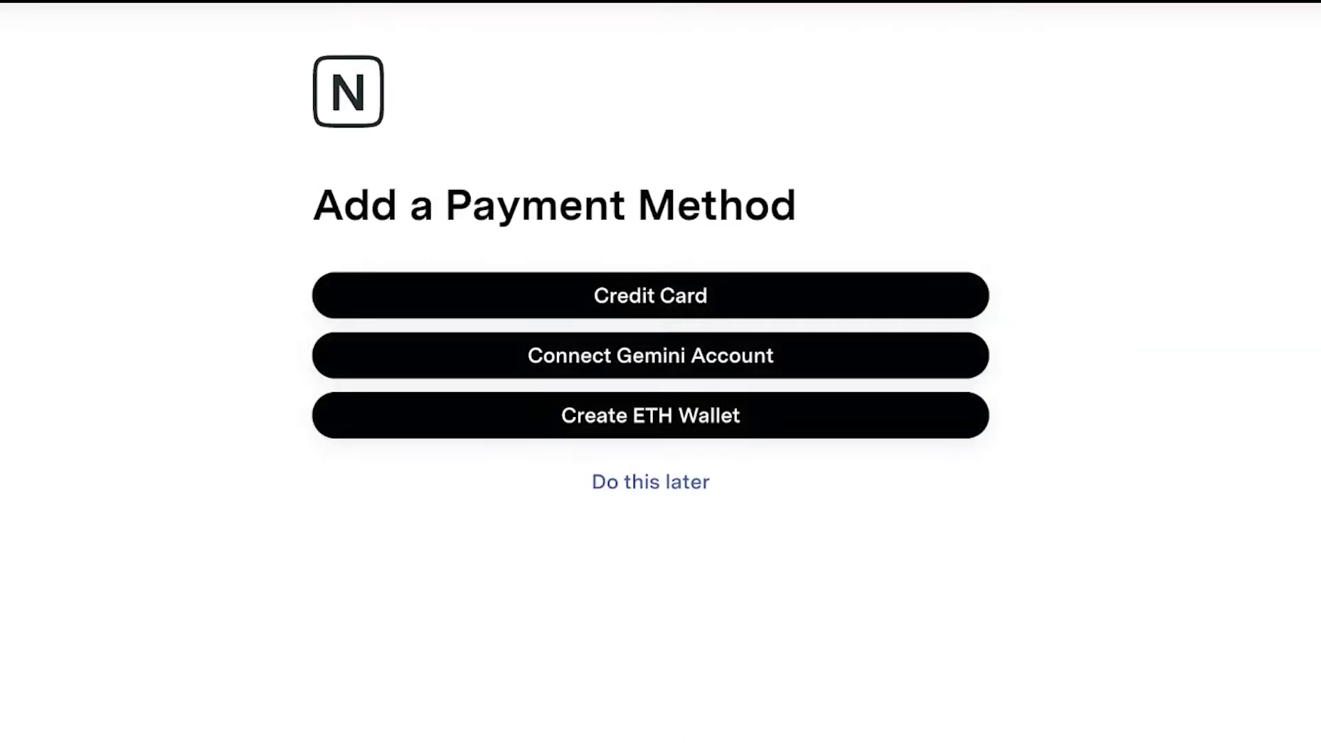
click(651, 485)
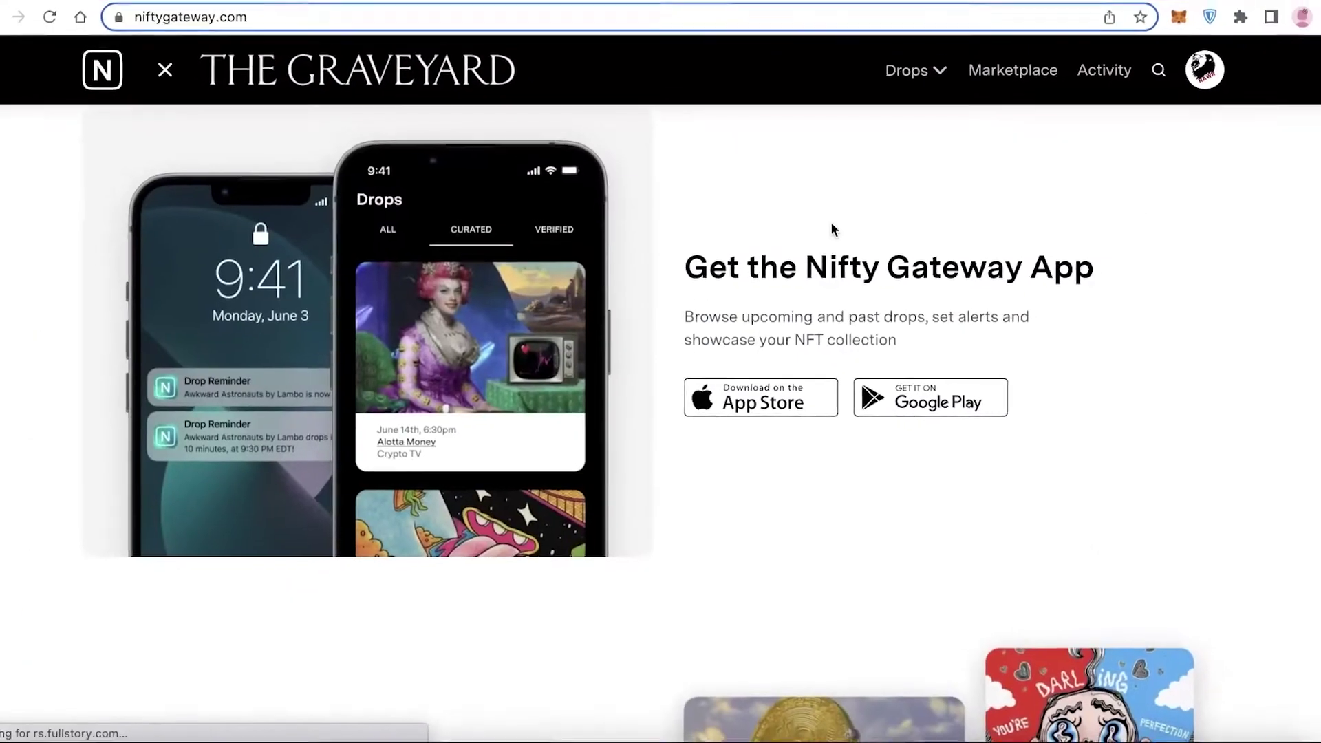
View your Nifty Gateway profile page through the avatar menu.
scroll(832, 229, down, 5)
click(1211, 72)
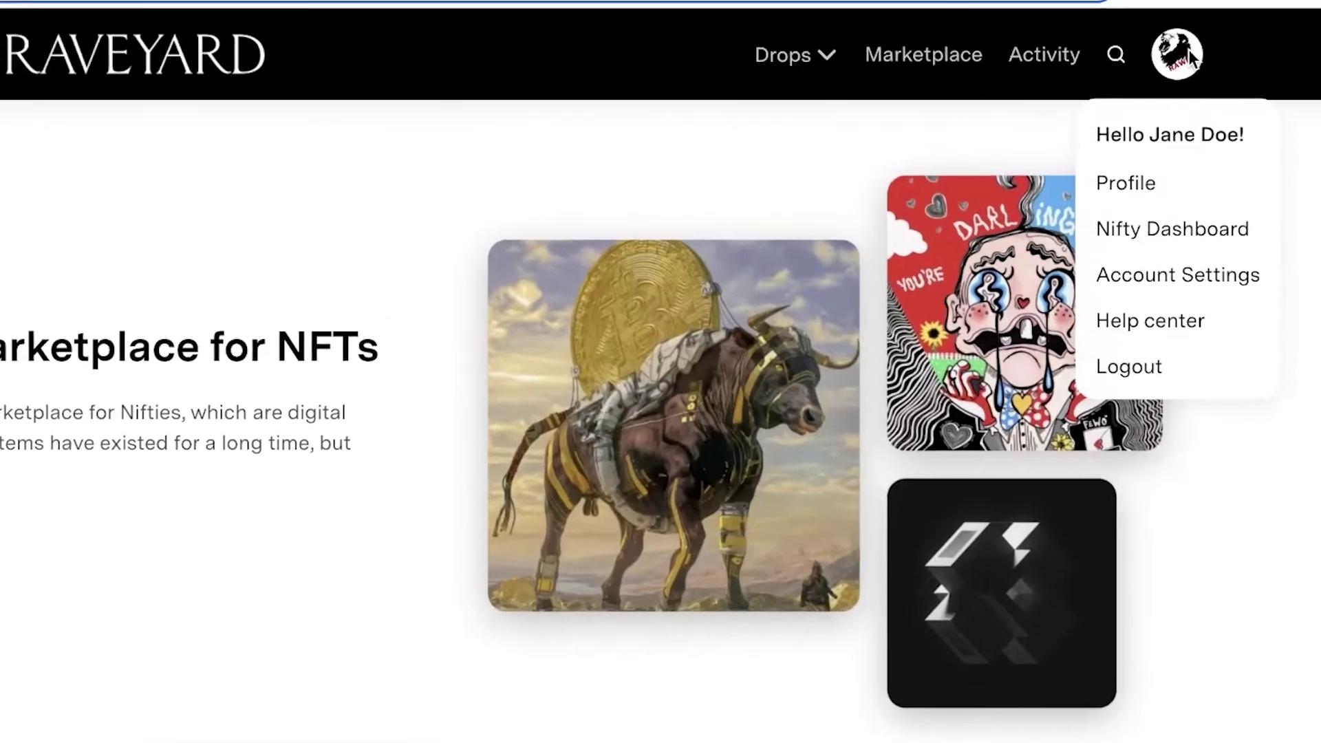
click(1135, 185)
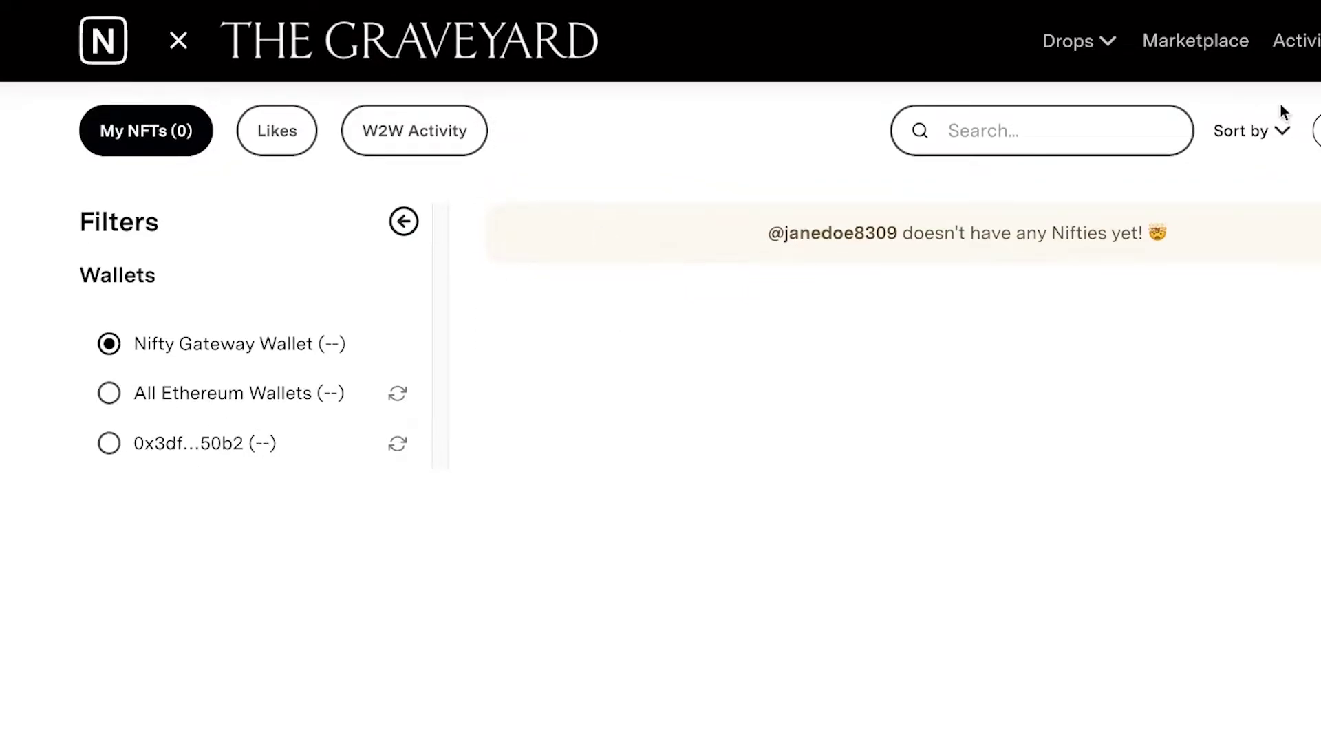
Go to Account Settings to see the RAWR profile photo and display name.
scroll(1280, 102, up, 3)
click(1245, 147)
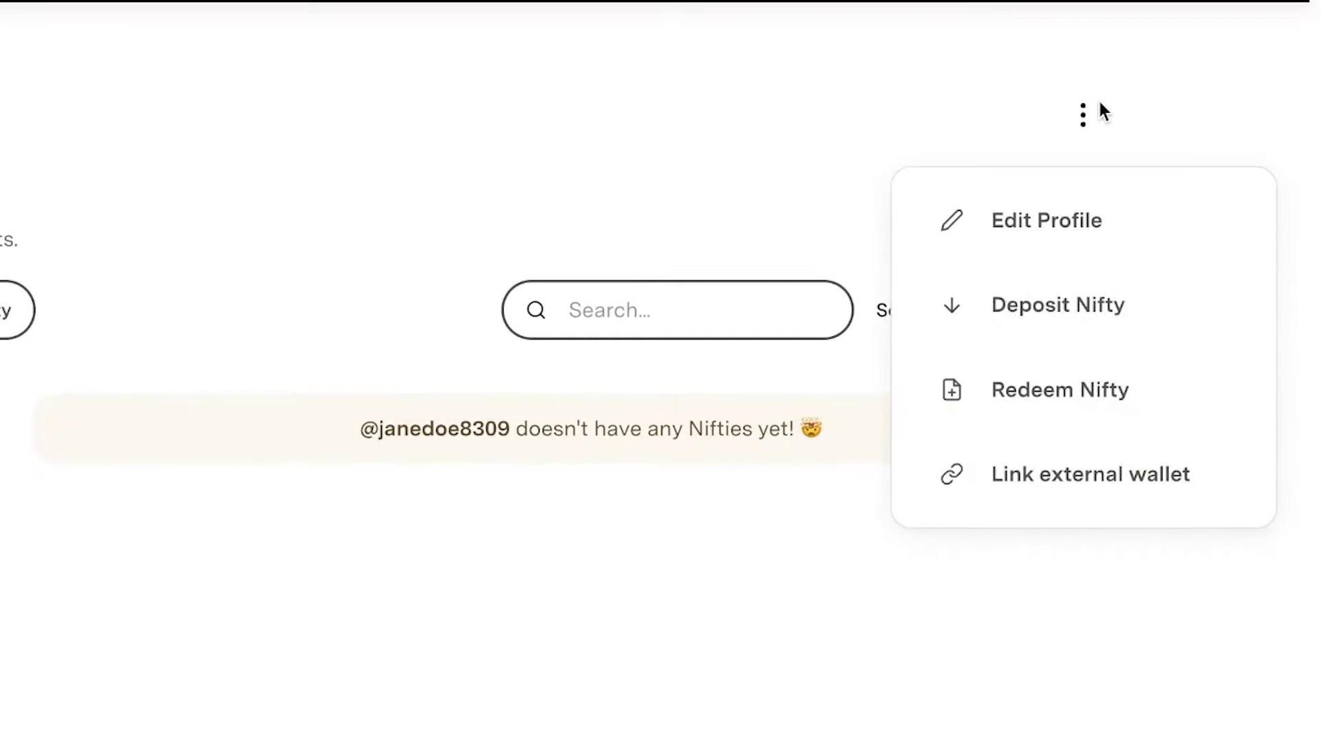
click(1123, 4)
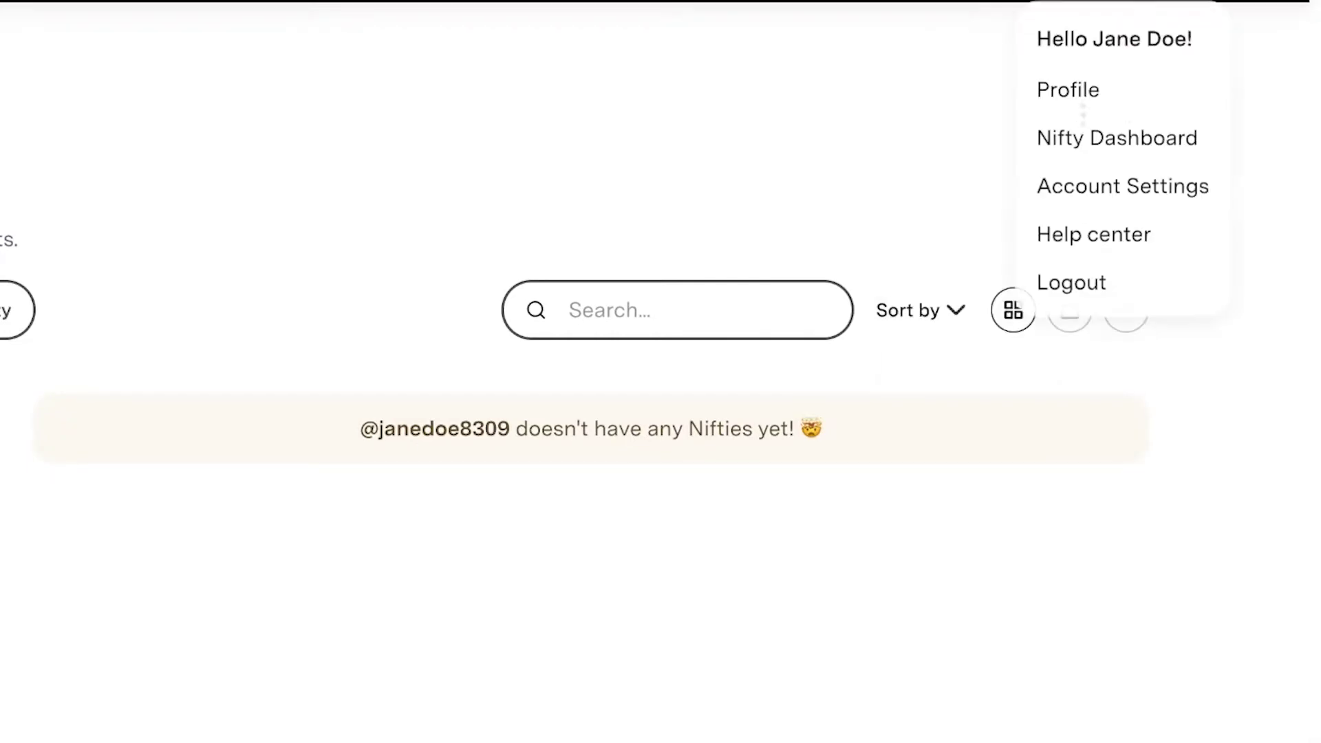
click(1109, 205)
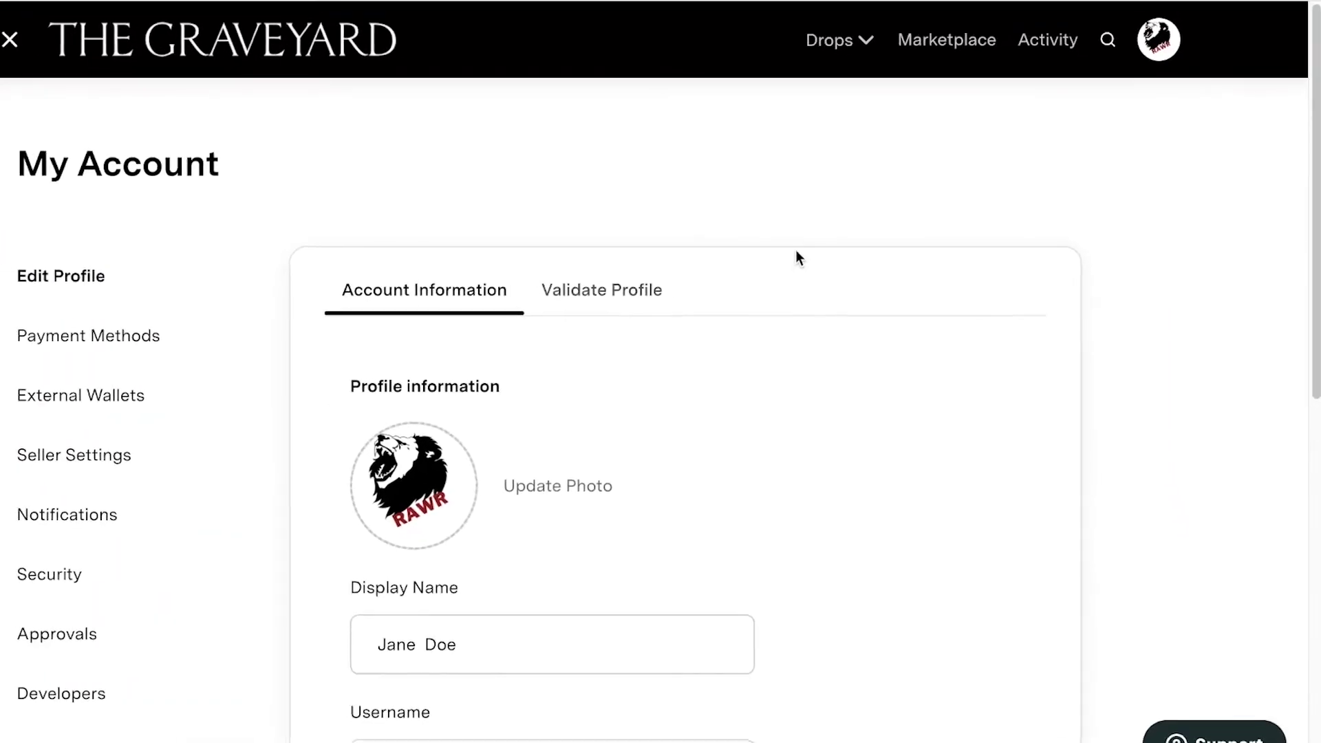
Open Seller Settings in the Nifty Gateway account.
scroll(796, 251, down, 2)
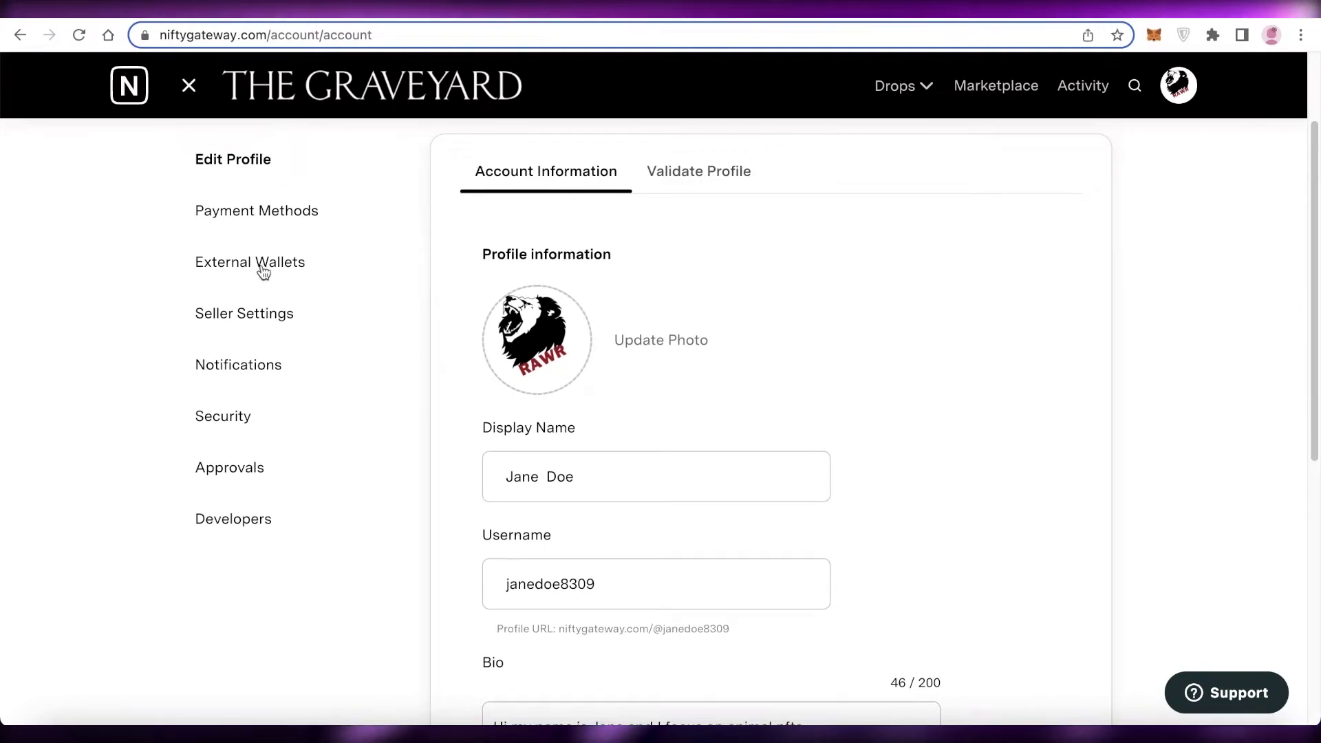
click(249, 317)
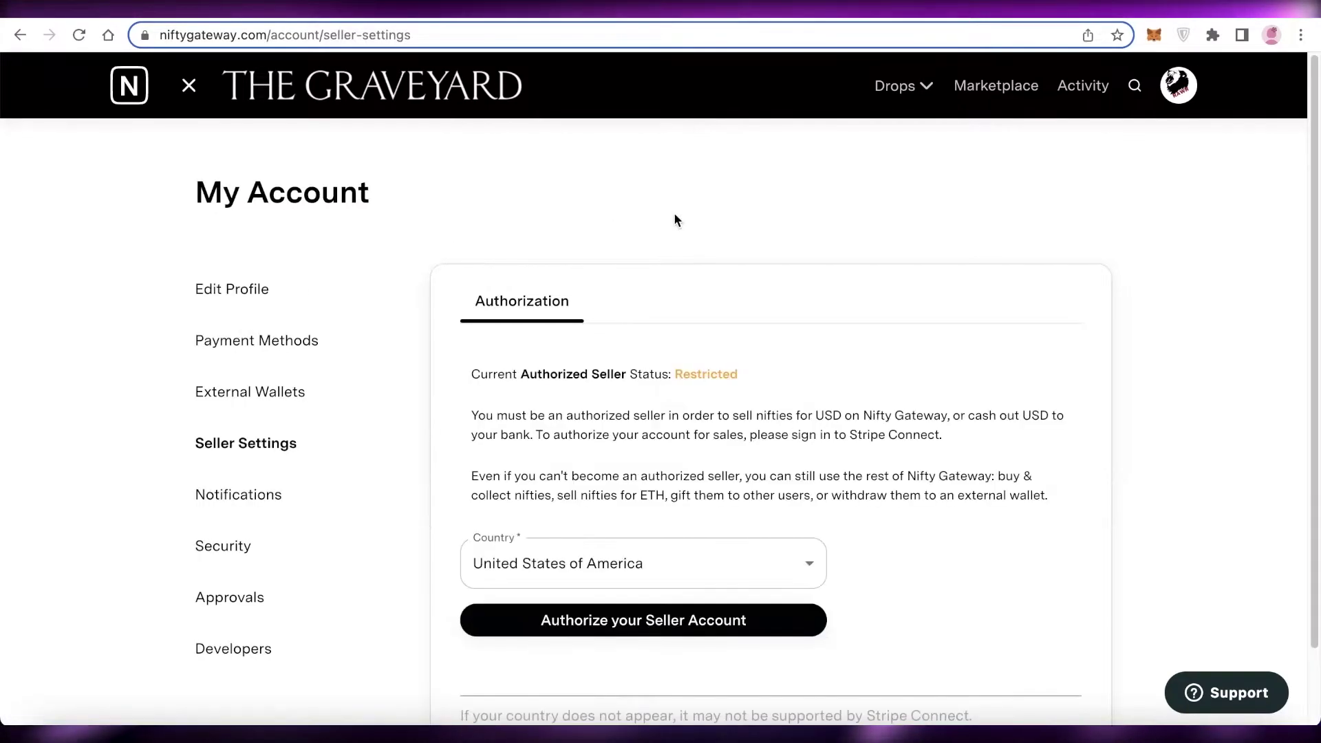
scroll(681, 224, down, 2)
Start Stripe seller authorization with the account e-mail, then close the Stripe window unfinished.
click(534, 540)
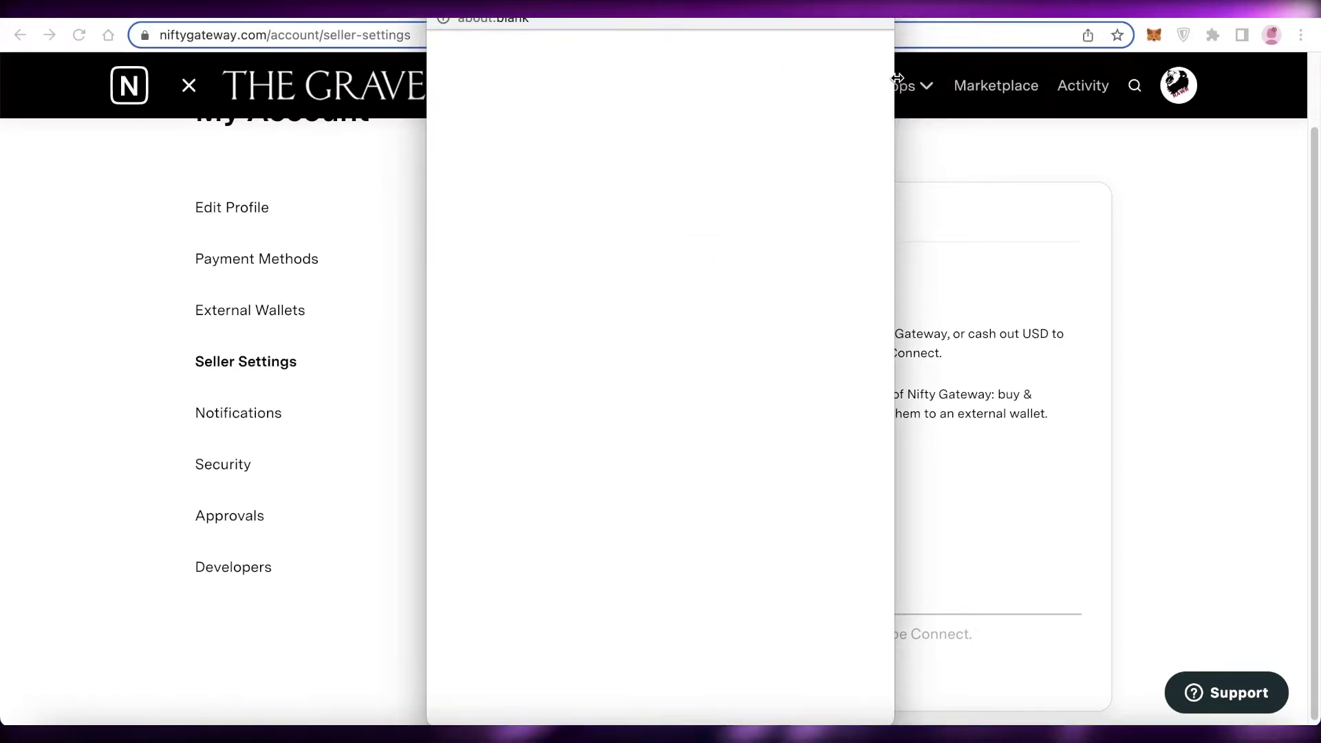
drag(900, 76, 985, 93)
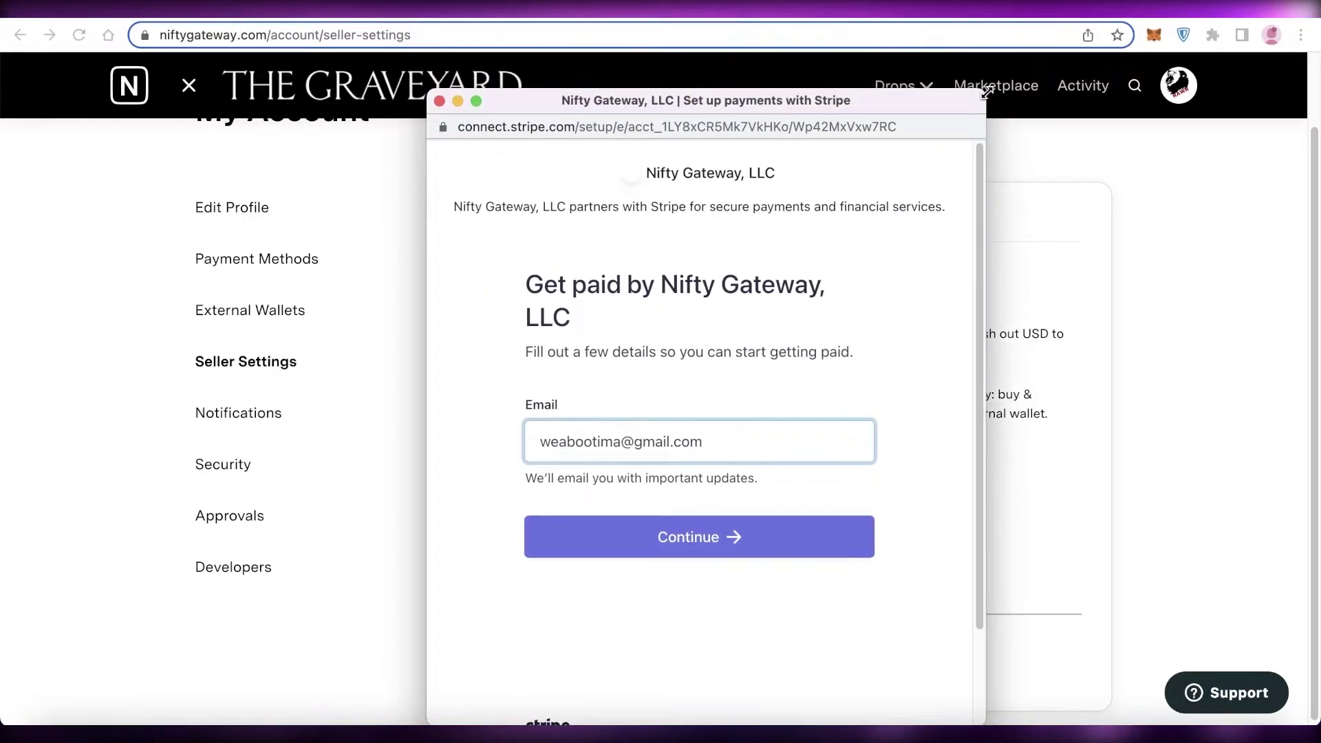
click(737, 535)
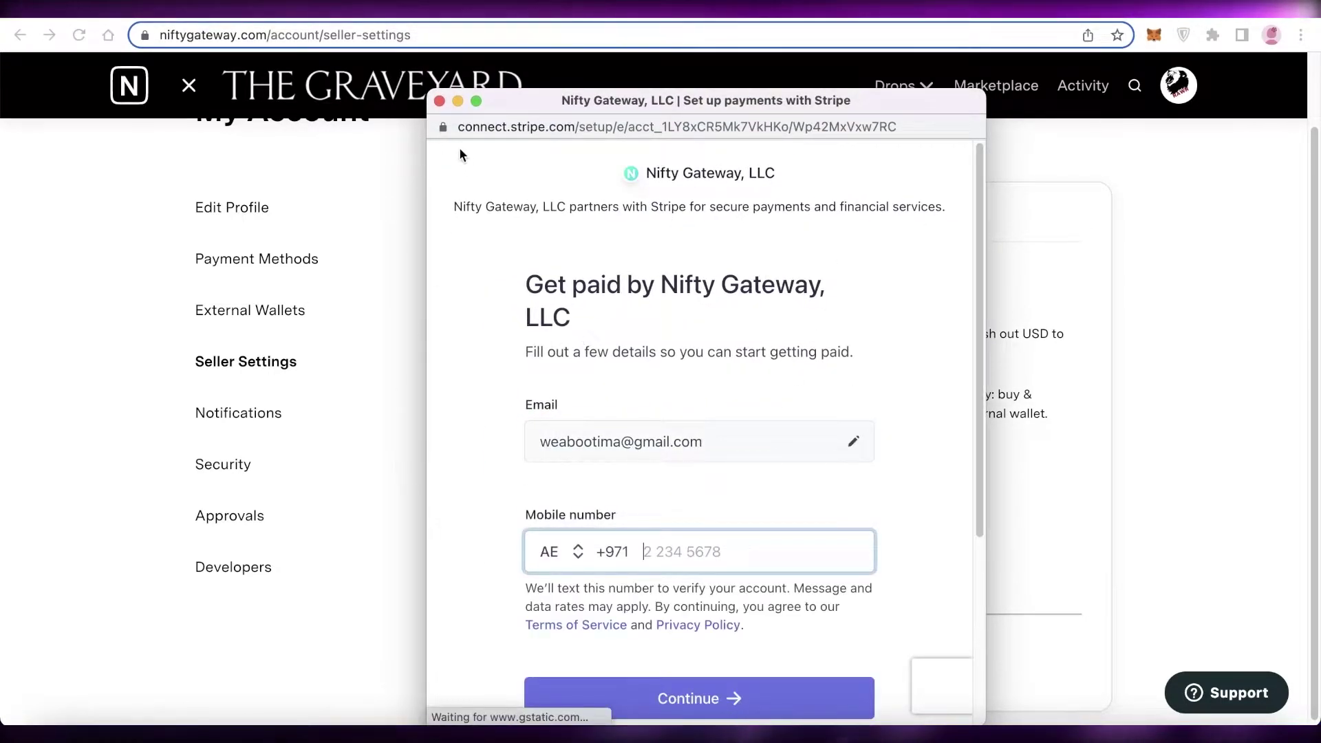
click(440, 101)
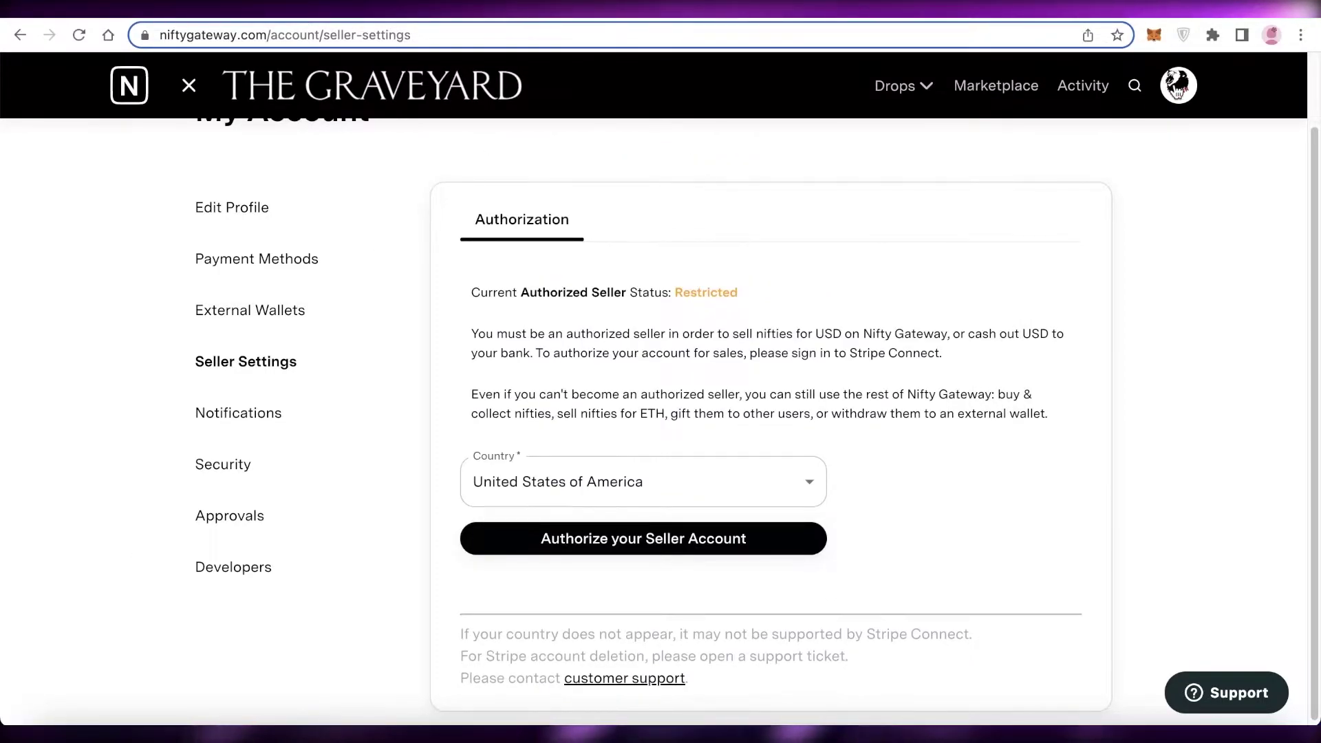
click(1176, 82)
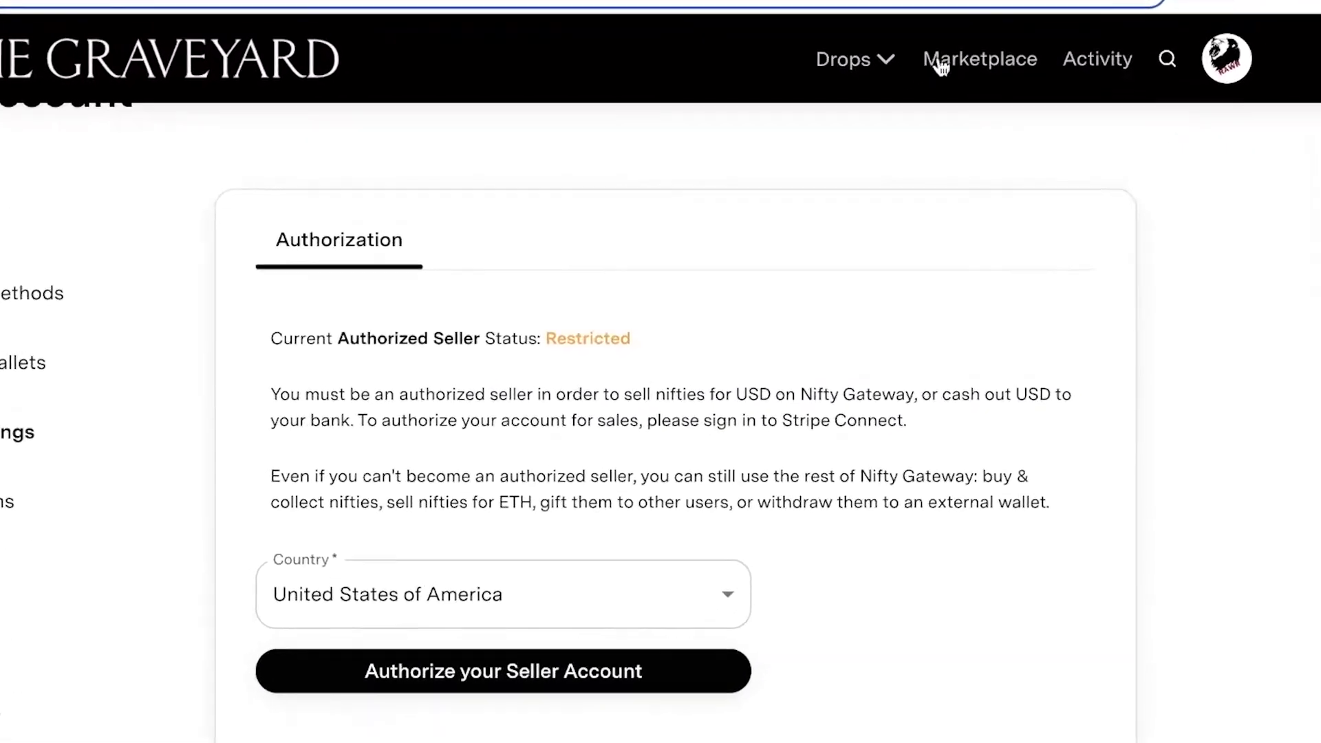
Browse the Marketplace collections and its grid of 11307 USD-priced listings.
click(950, 71)
scroll(959, 79, down, 5)
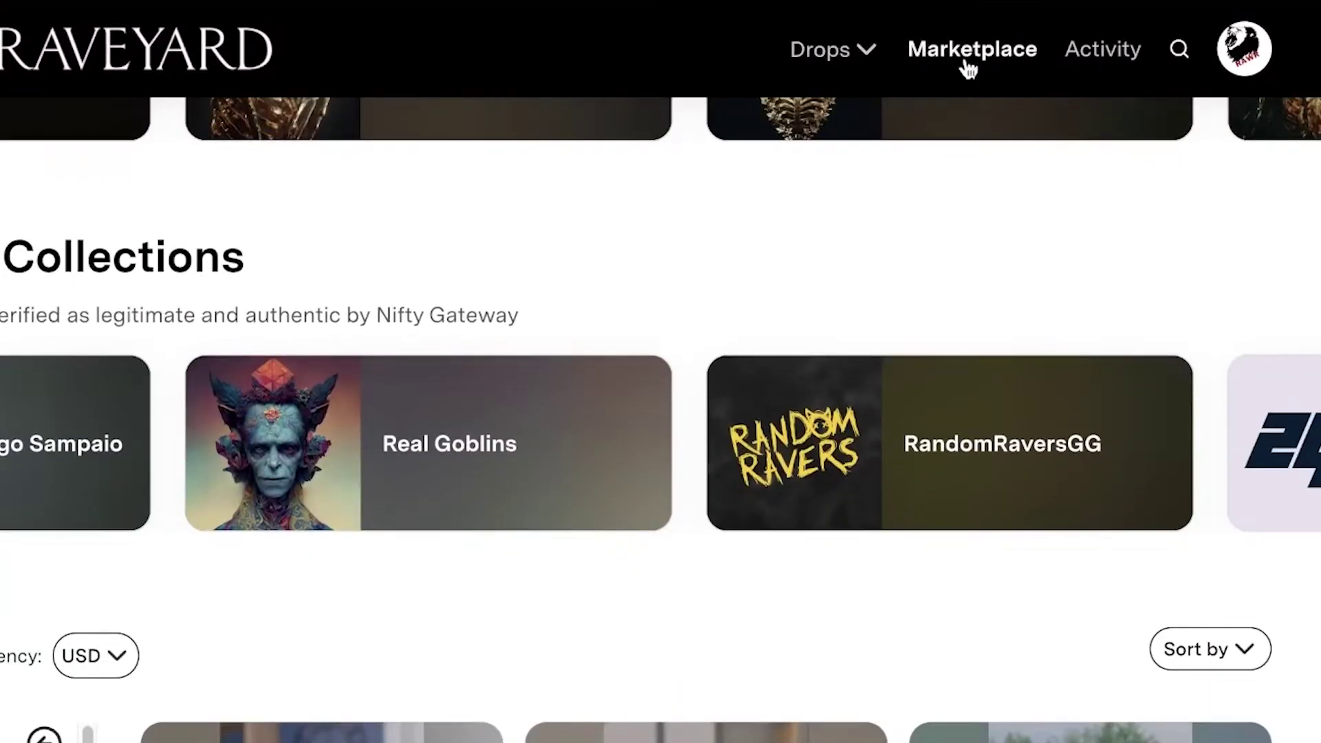
scroll(963, 62, down, 15)
scroll(666, 159, up, 10)
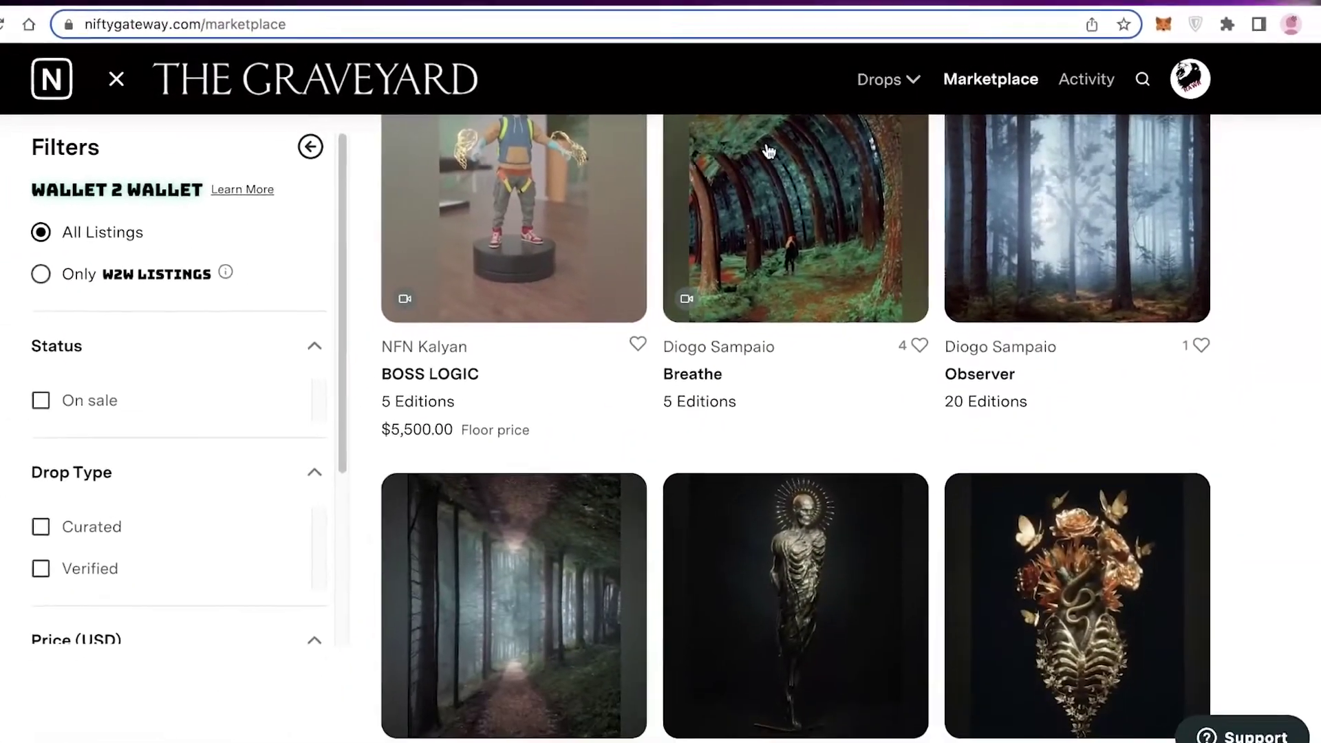
scroll(769, 151, down, 5)
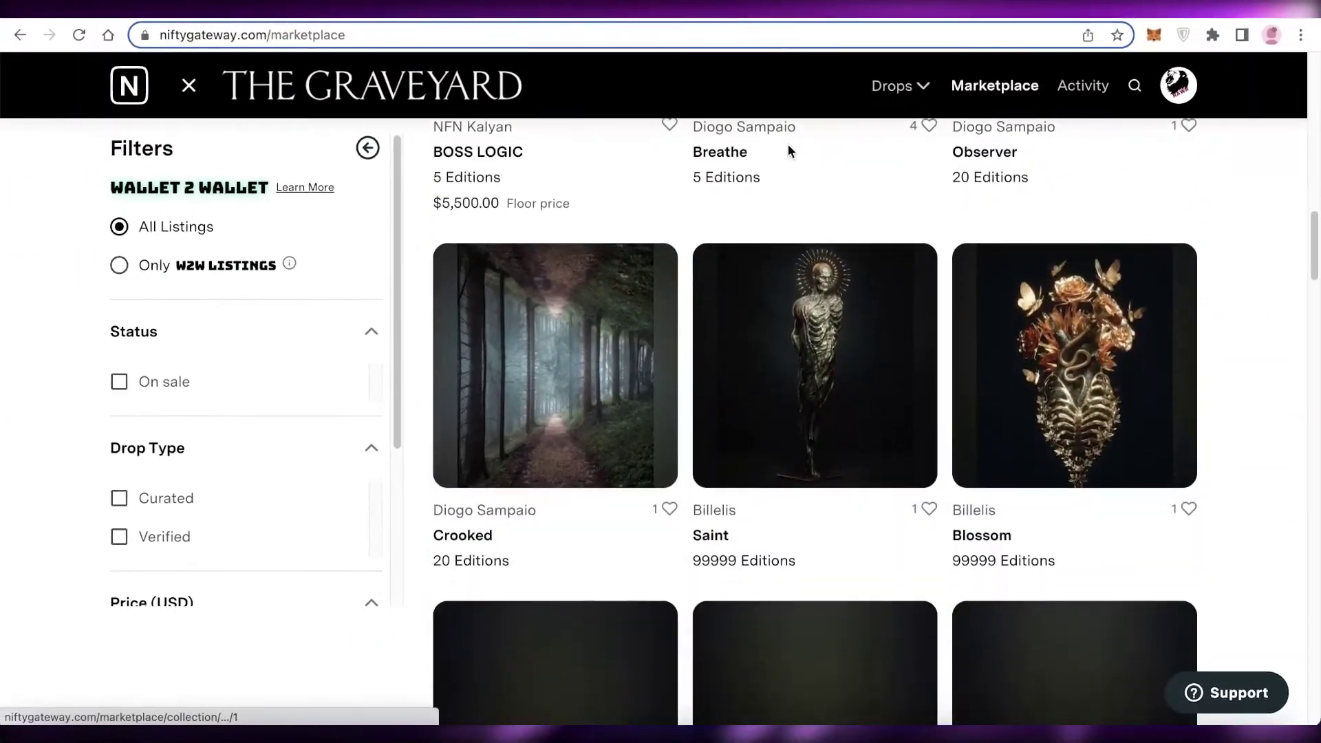
scroll(472, 374, down, 20)
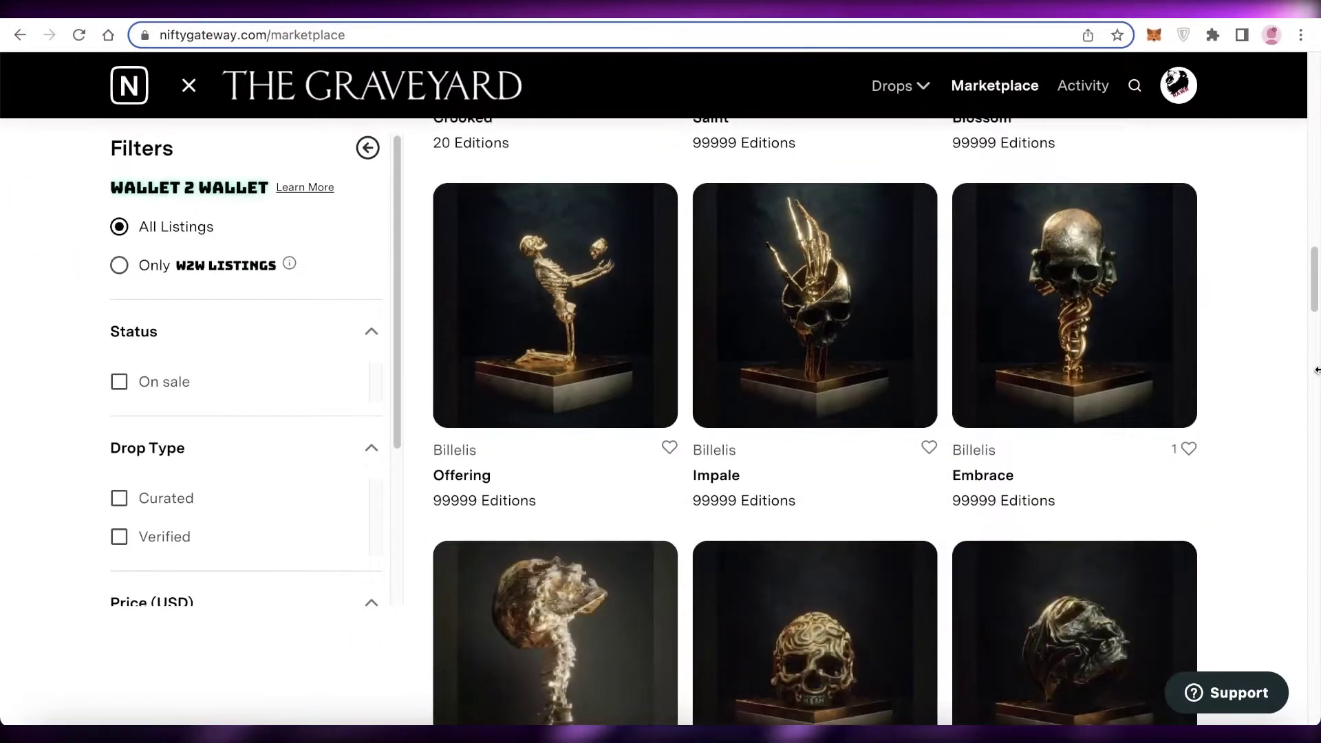
scroll(472, 375, up, 18)
scroll(246, 356, up, 10)
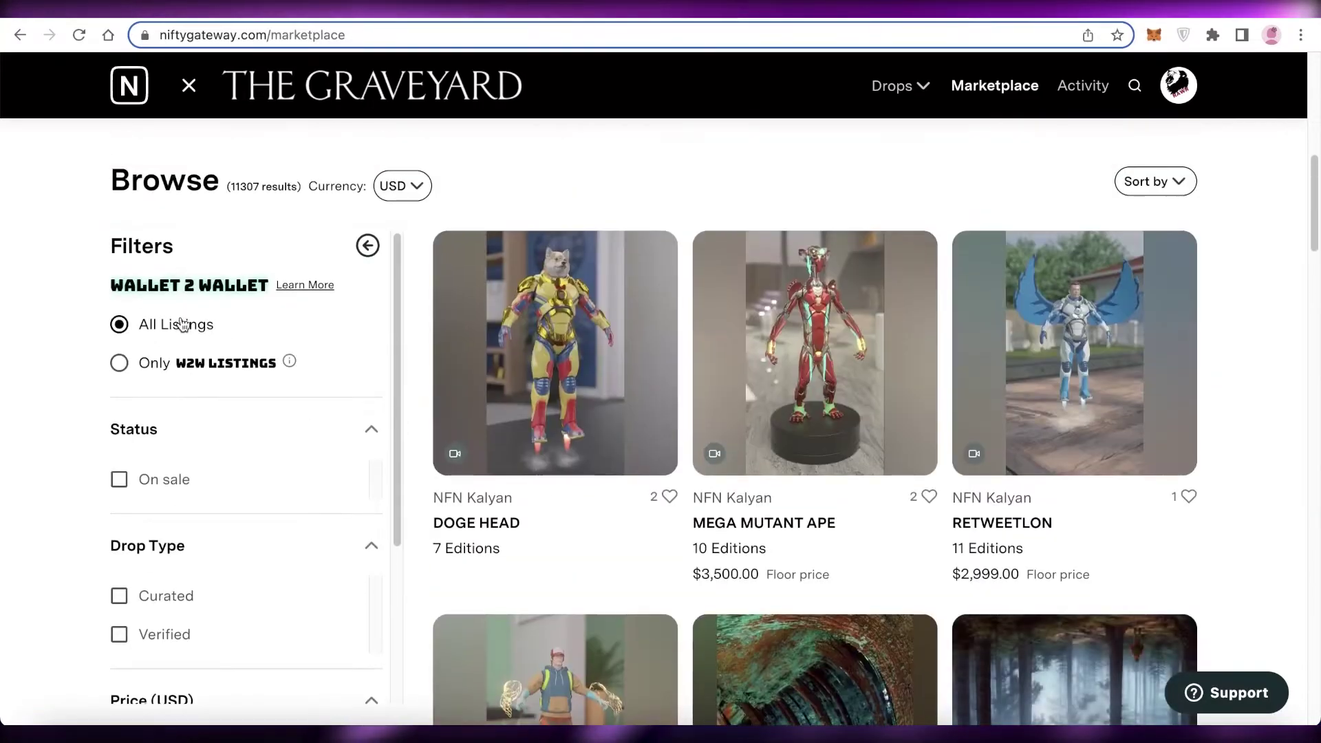
scroll(172, 358, up, 5)
scroll(183, 435, down, 8)
scroll(183, 435, up, 3)
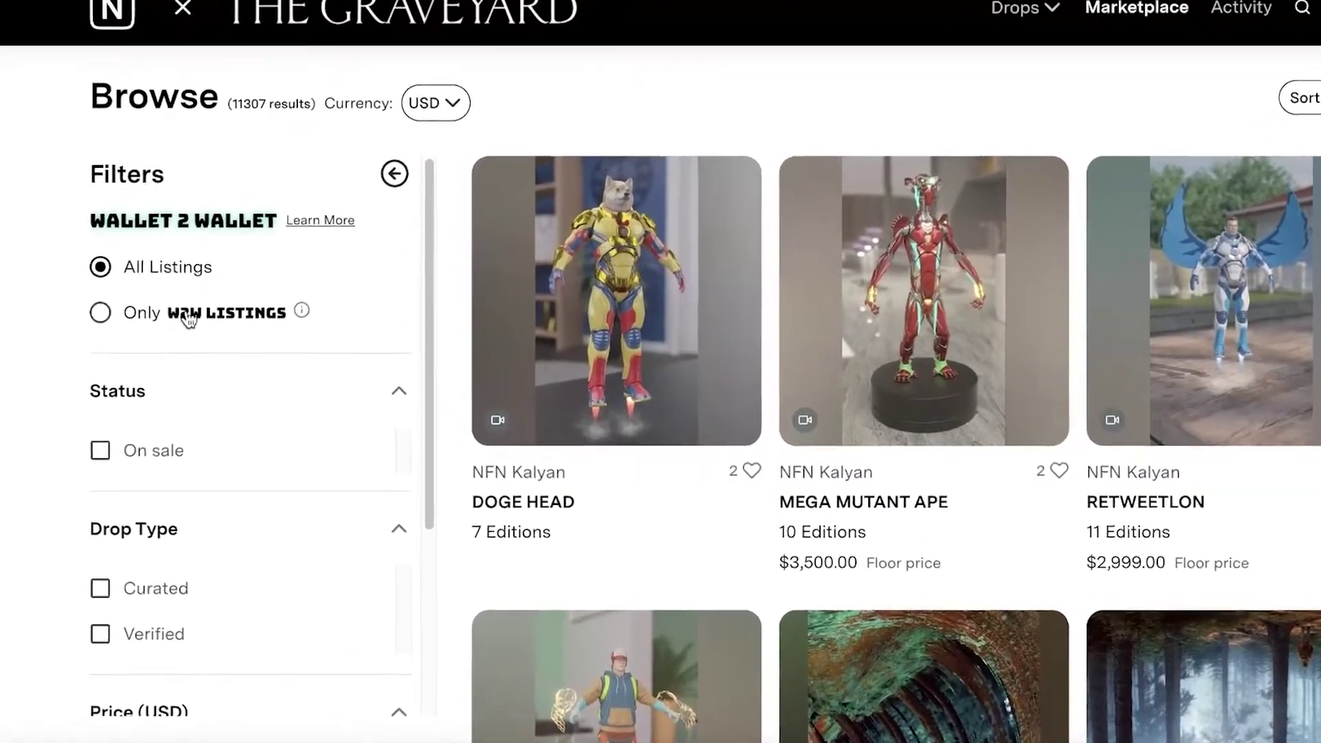
Filter Marketplace Browse to W2W listings from Curated drops.
click(192, 347)
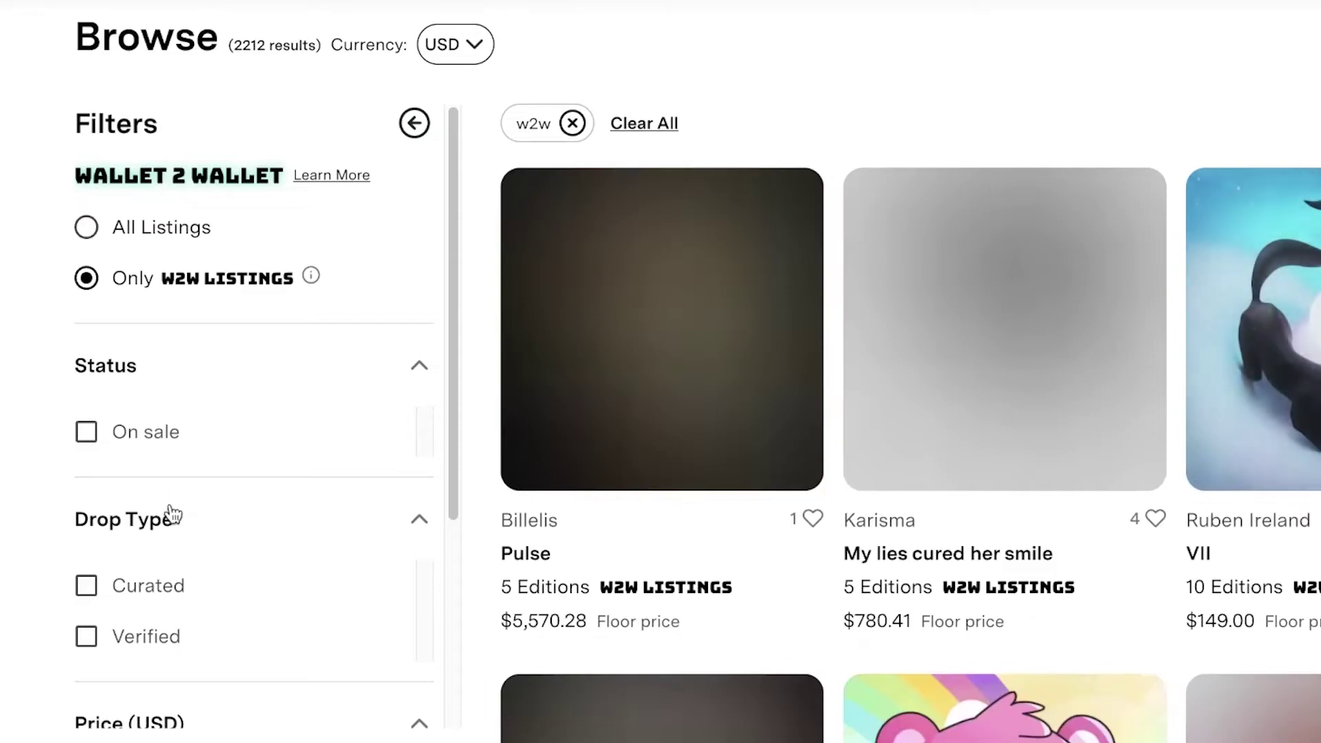
scroll(169, 513, down, 4)
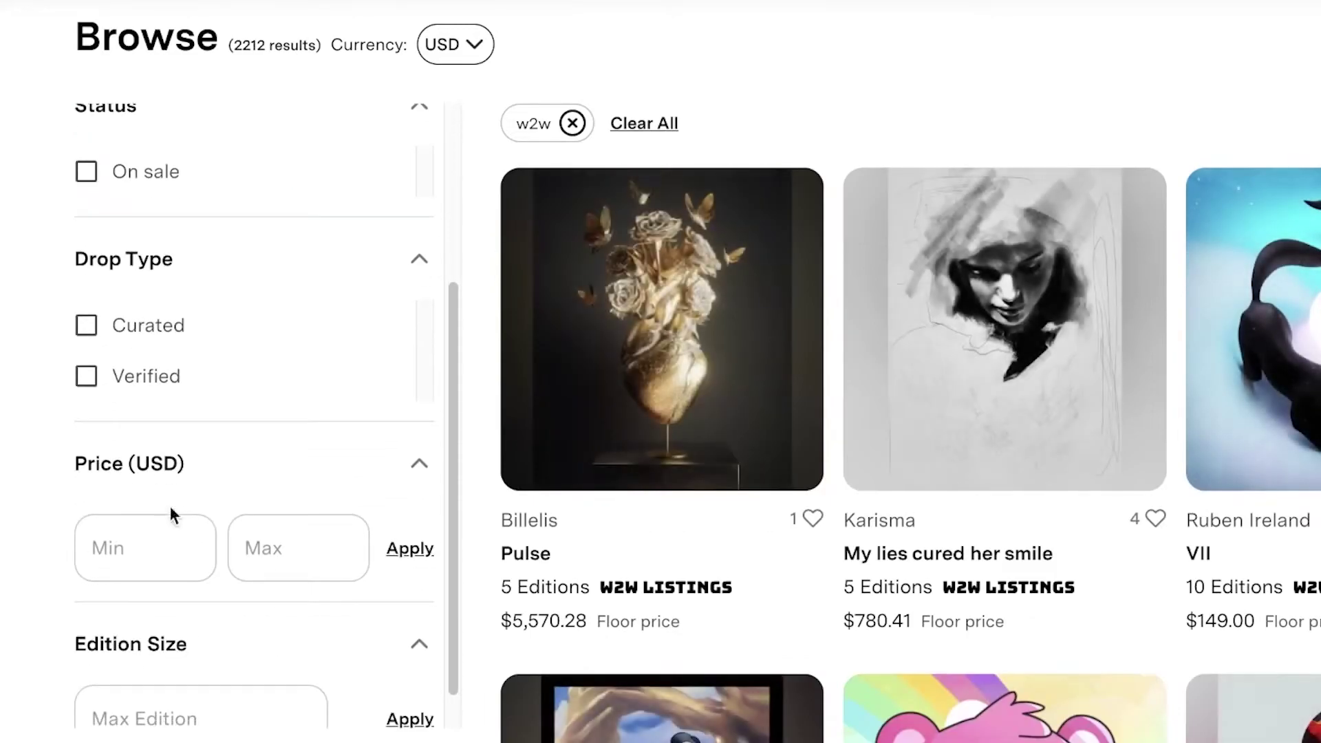
click(153, 329)
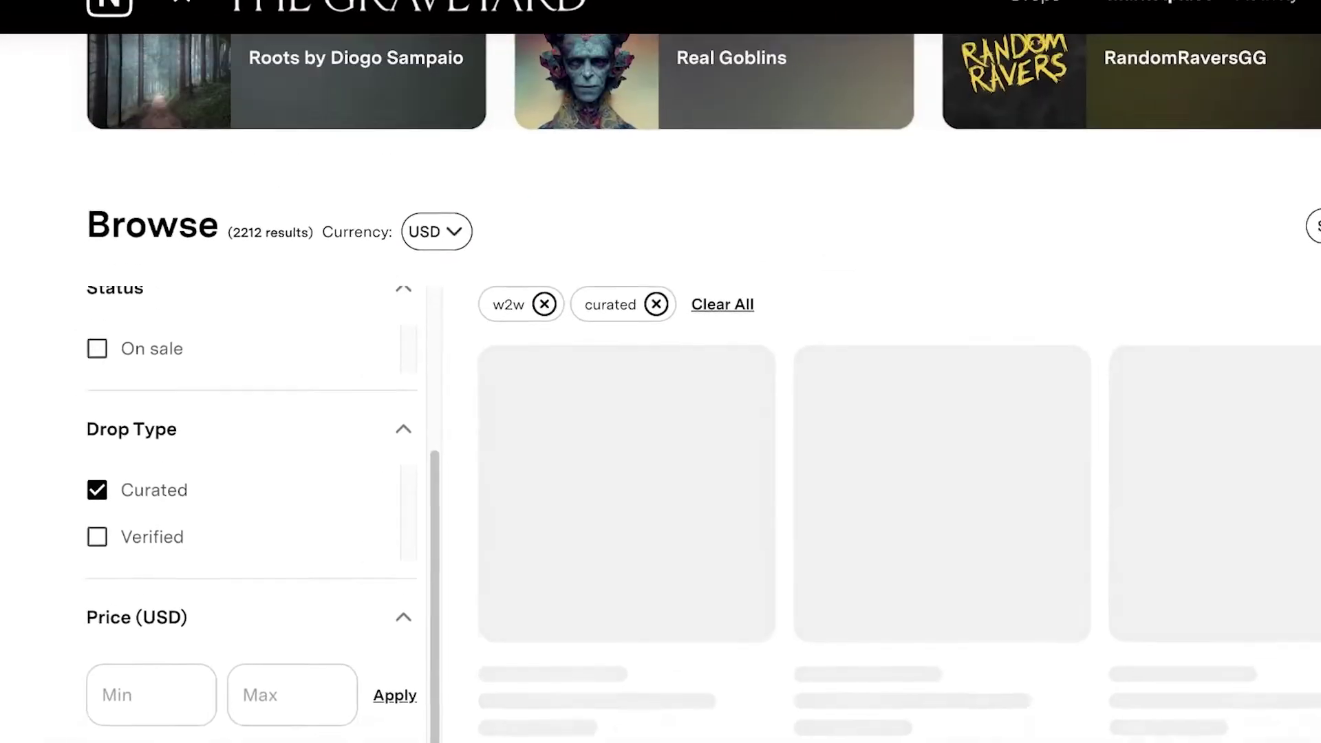
scroll(1189, 86, down, 5)
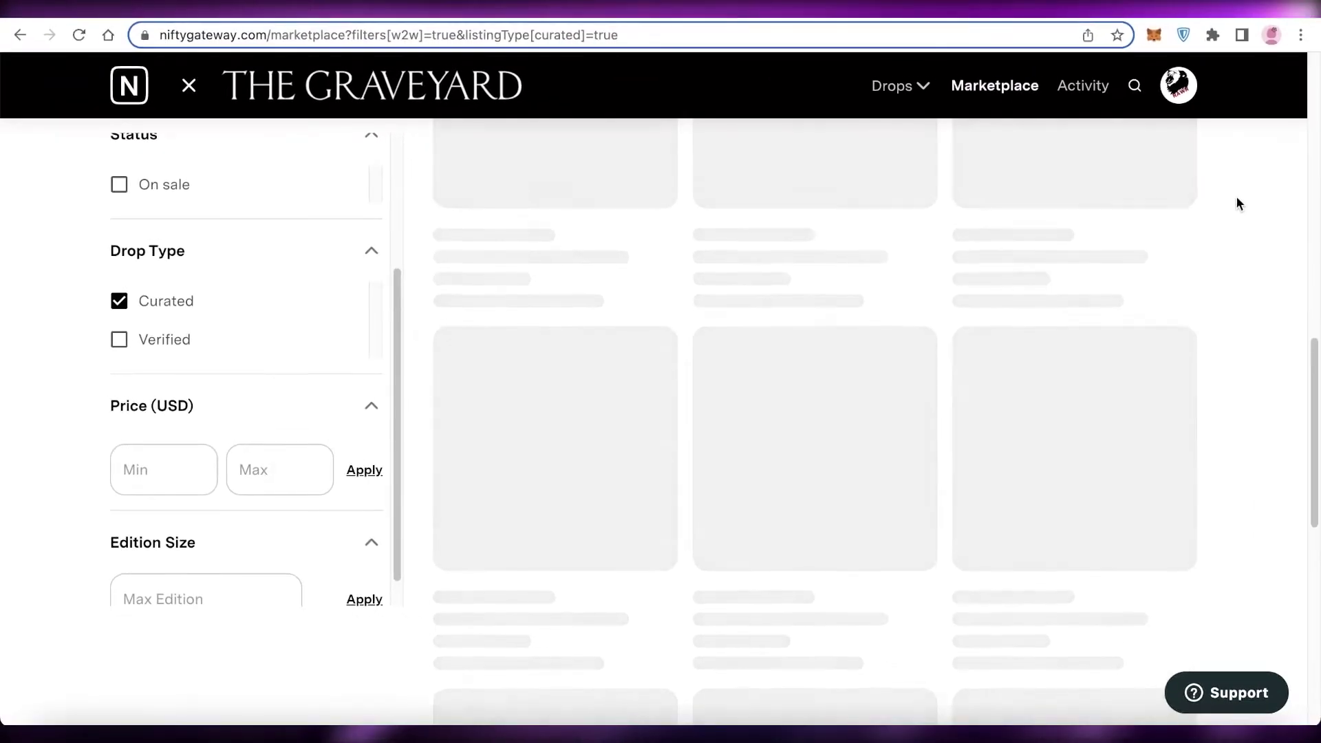
scroll(1300, 180, up, 5)
scroll(1300, 181, down, 5)
scroll(1301, 180, up, 5)
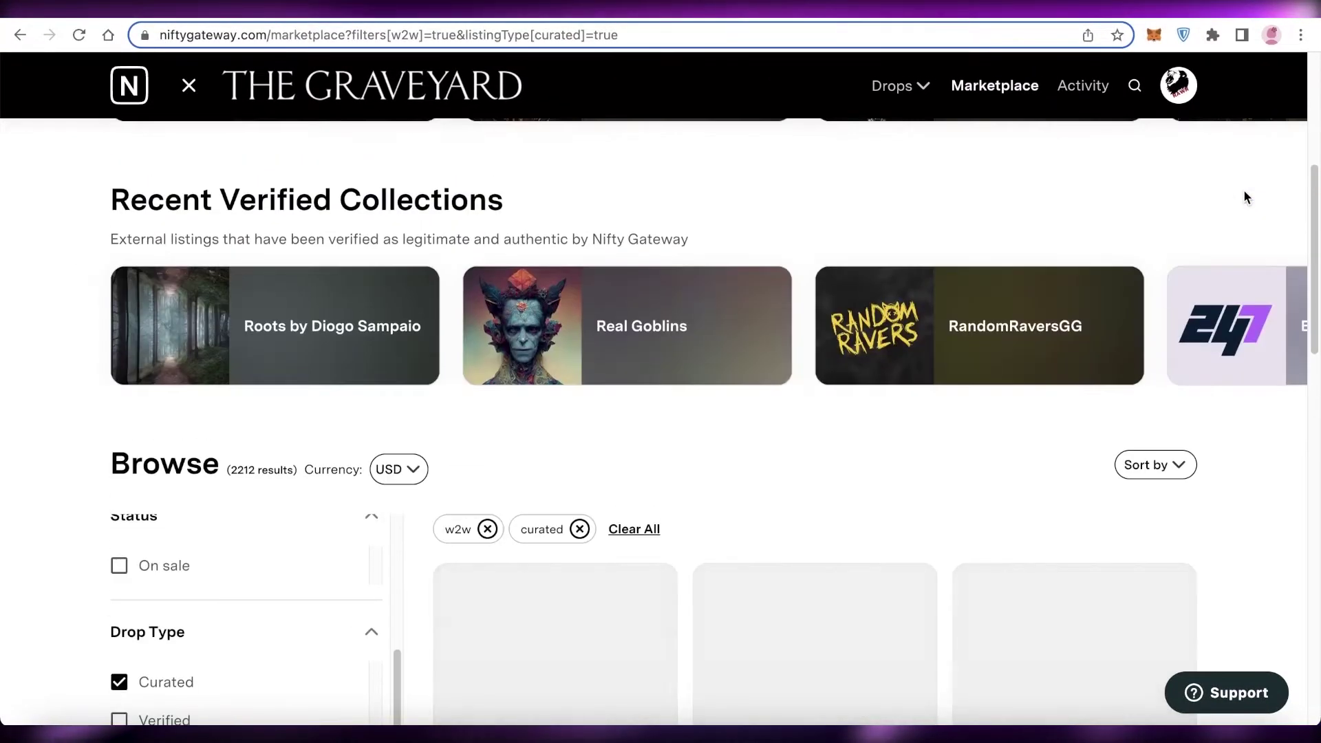
Reveal more of the recent verified collections.
click(1221, 334)
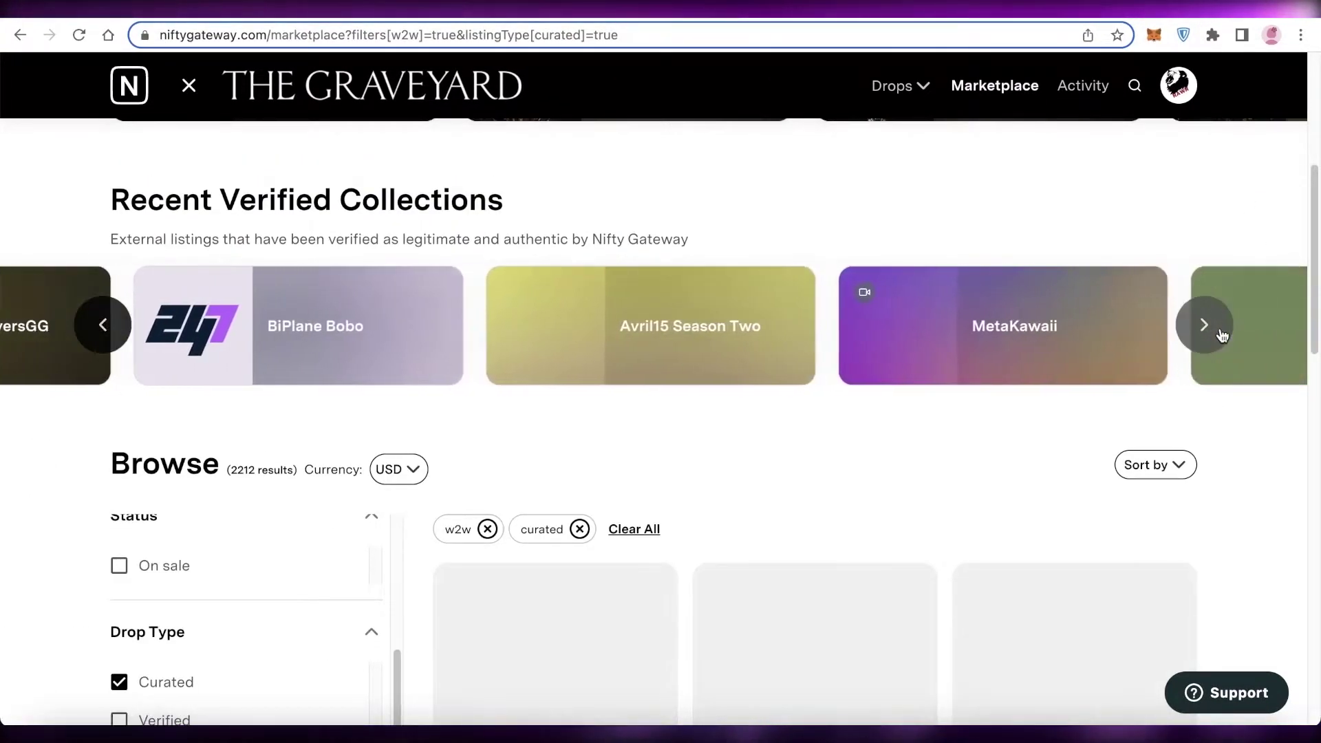
click(1221, 333)
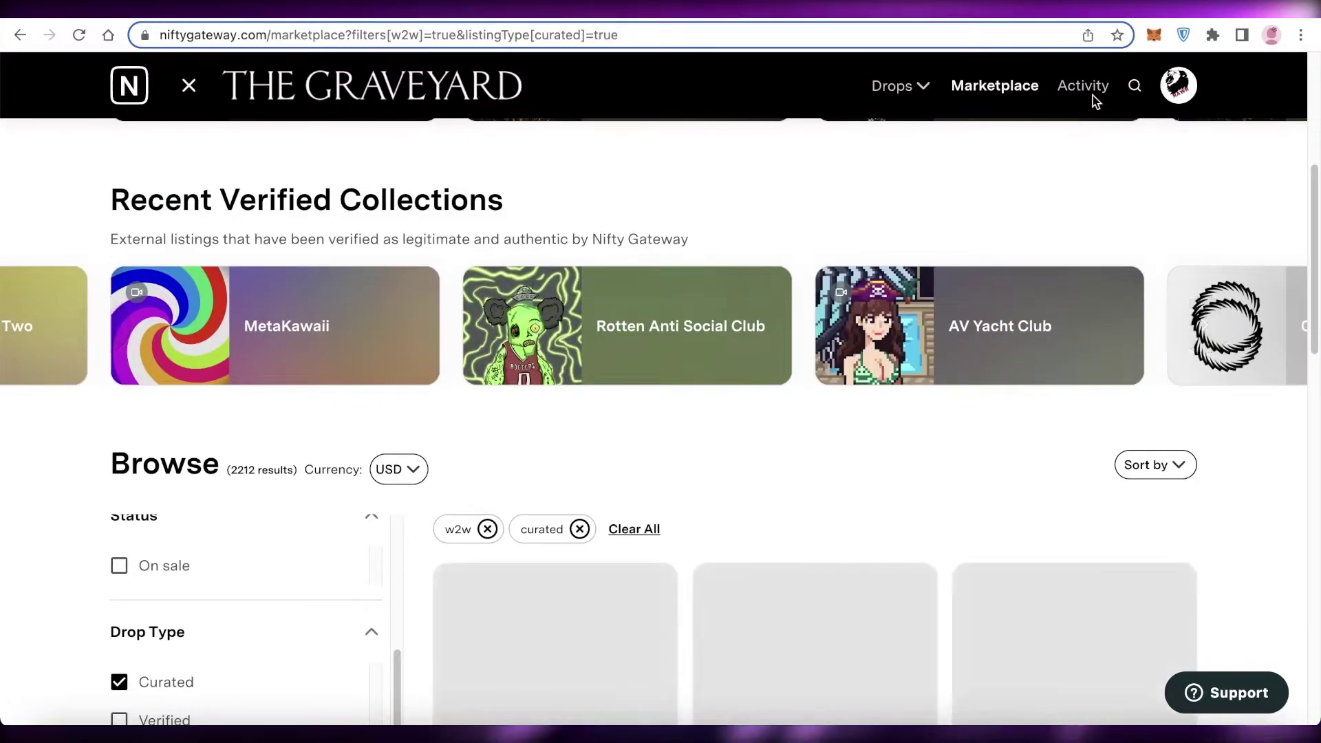
click(1171, 89)
scroll(982, 207, down, 5)
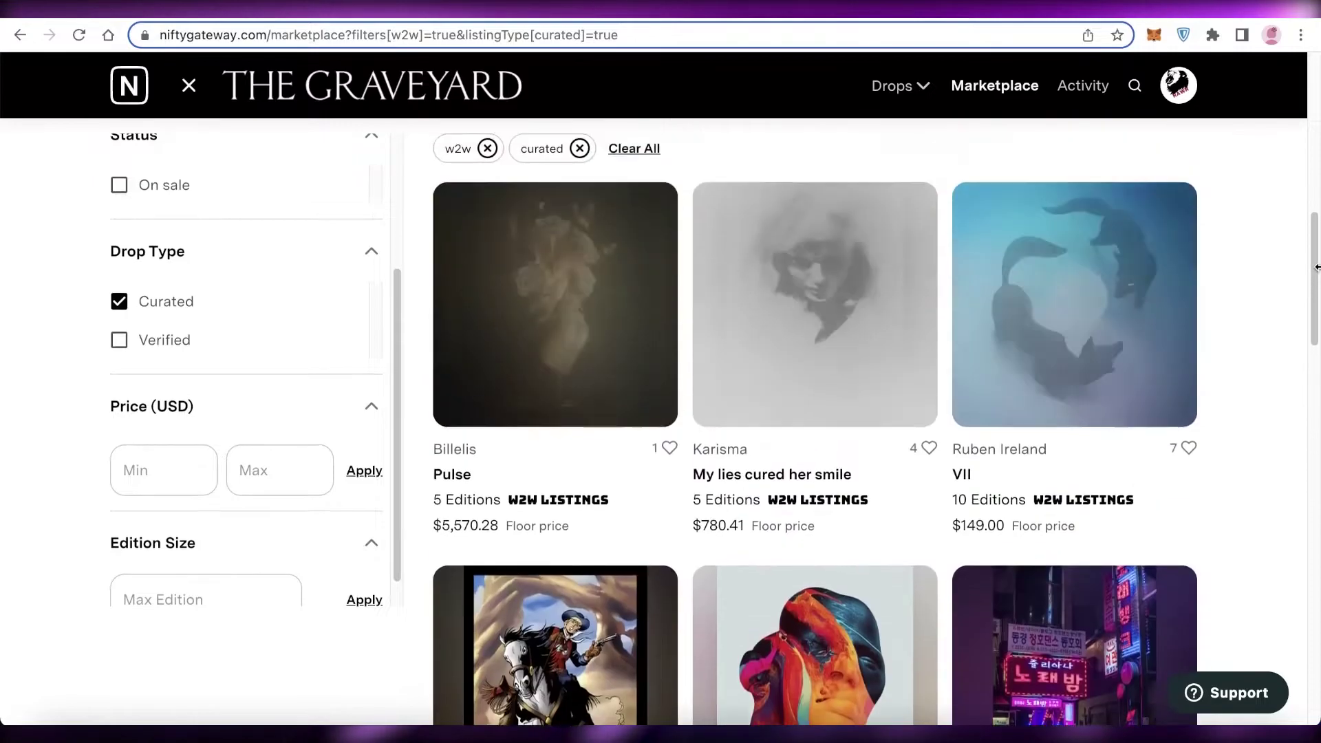
scroll(1288, 262, down, 15)
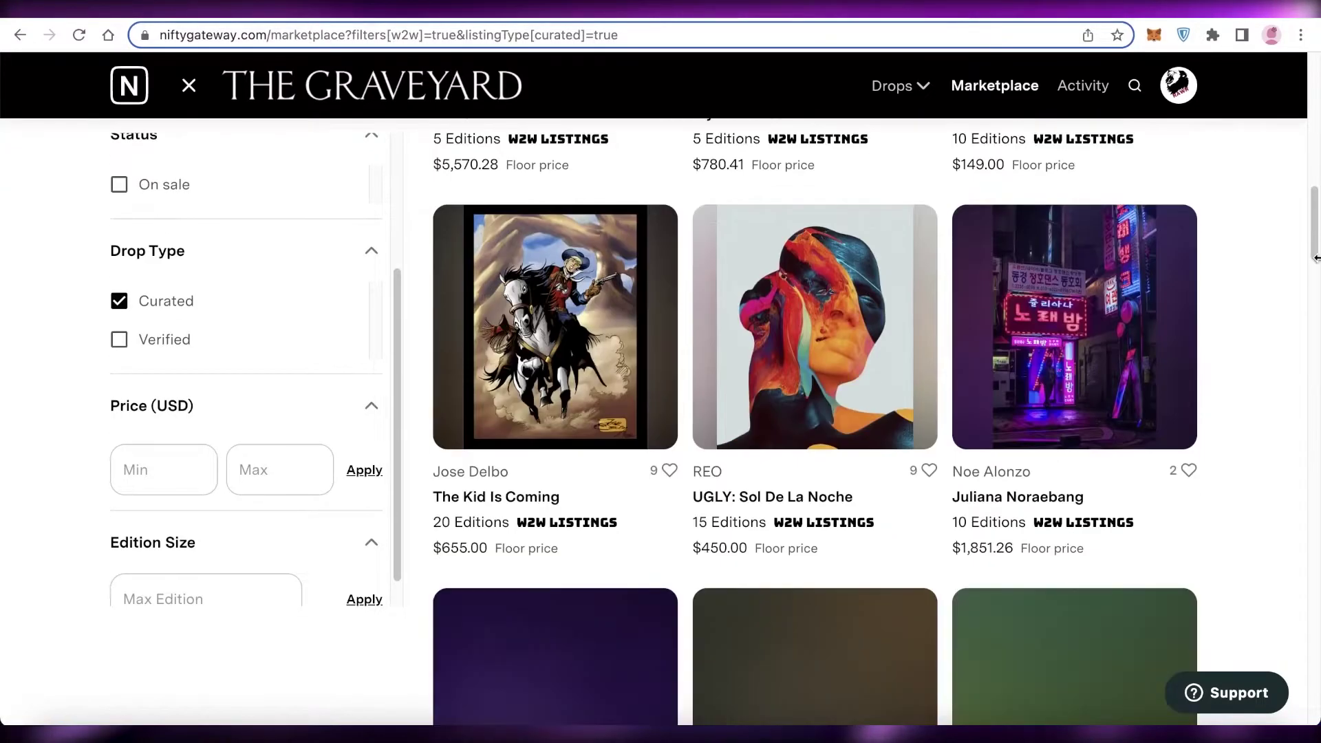
scroll(1286, 262, down, 7)
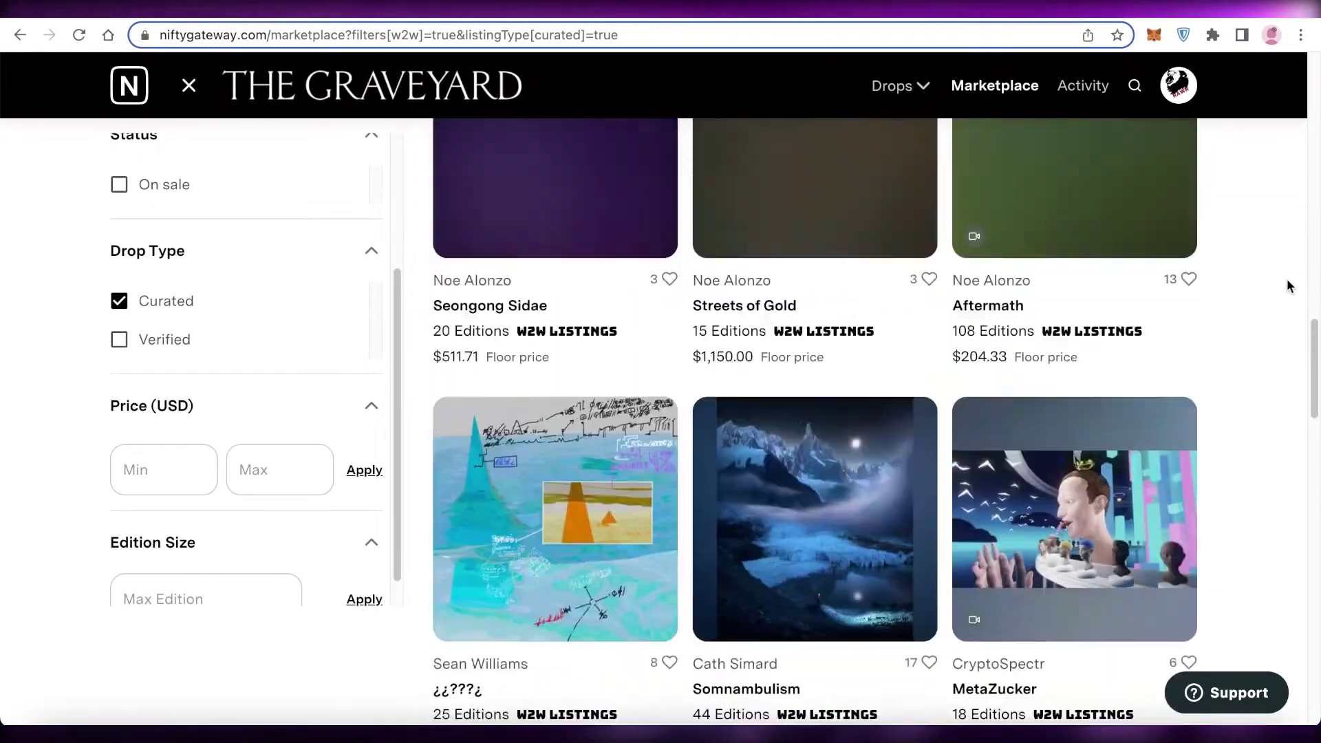
scroll(1289, 285, down, 10)
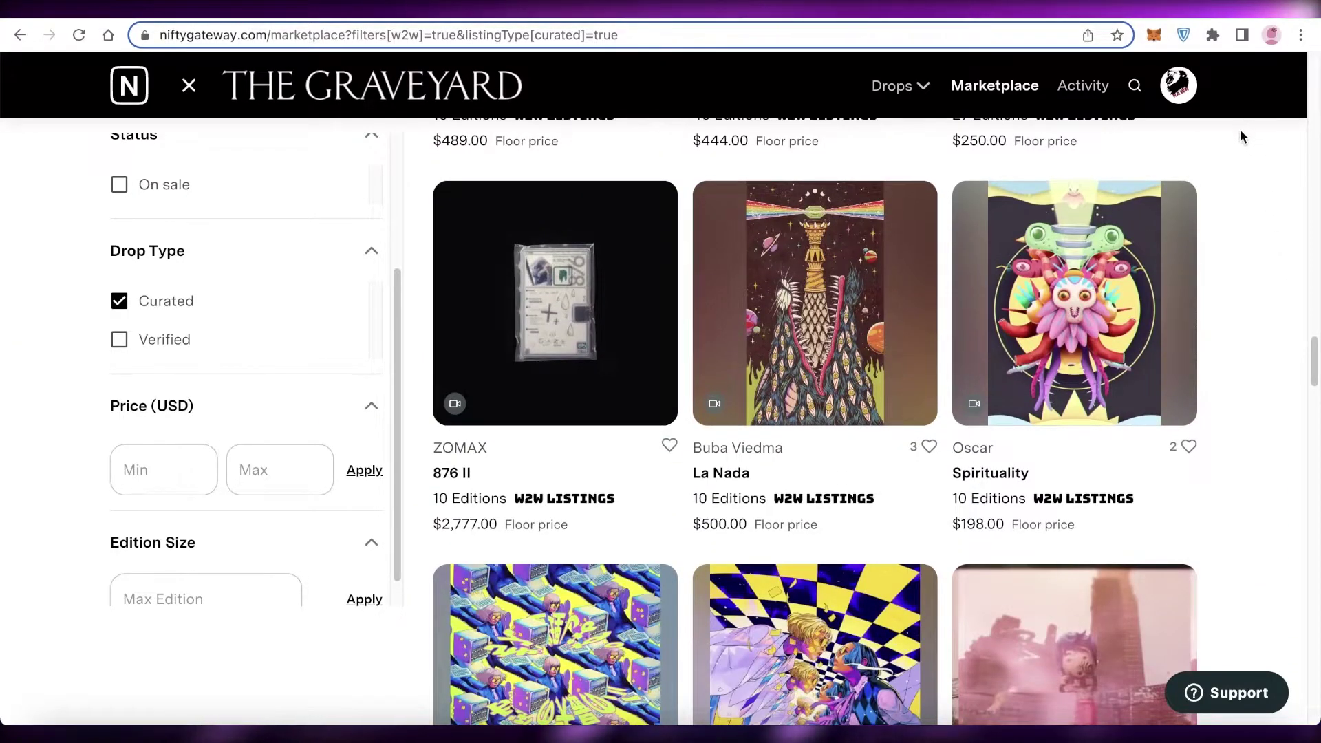
scroll(1242, 136, down, 5)
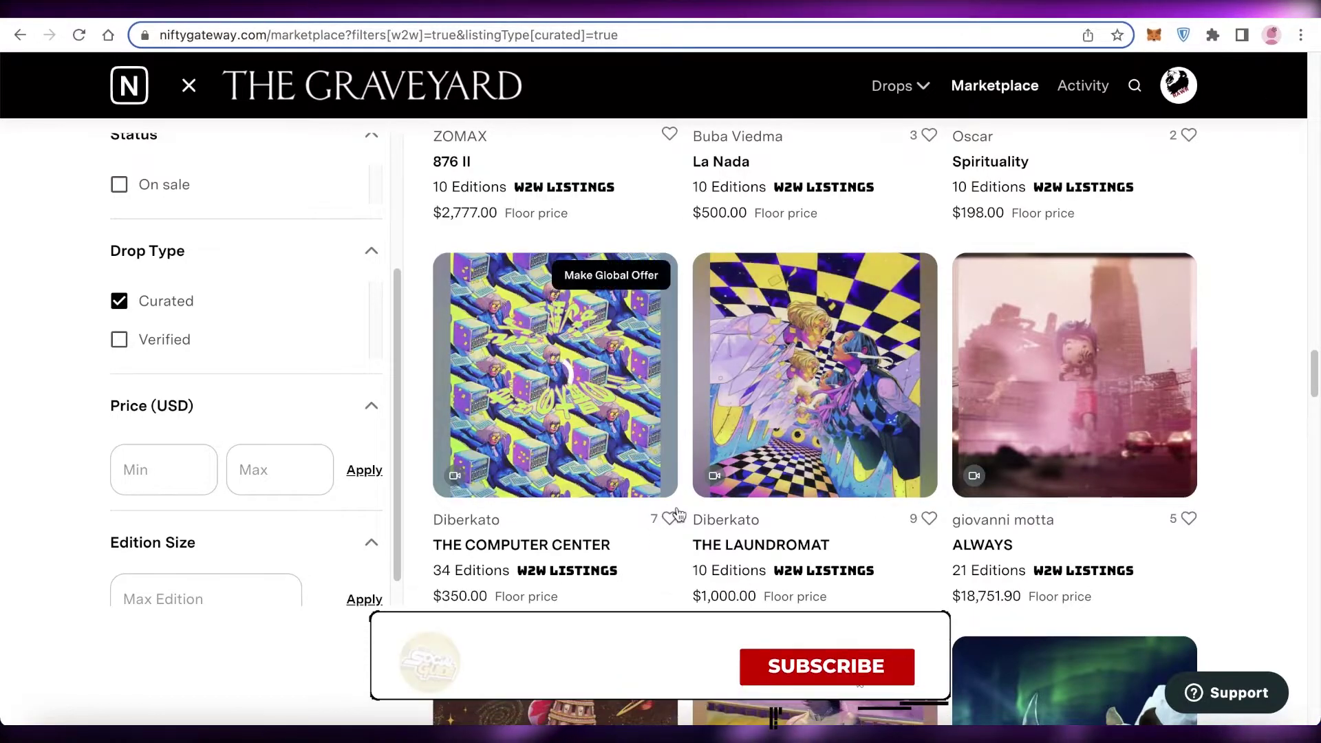
scroll(725, 386, down, 4)
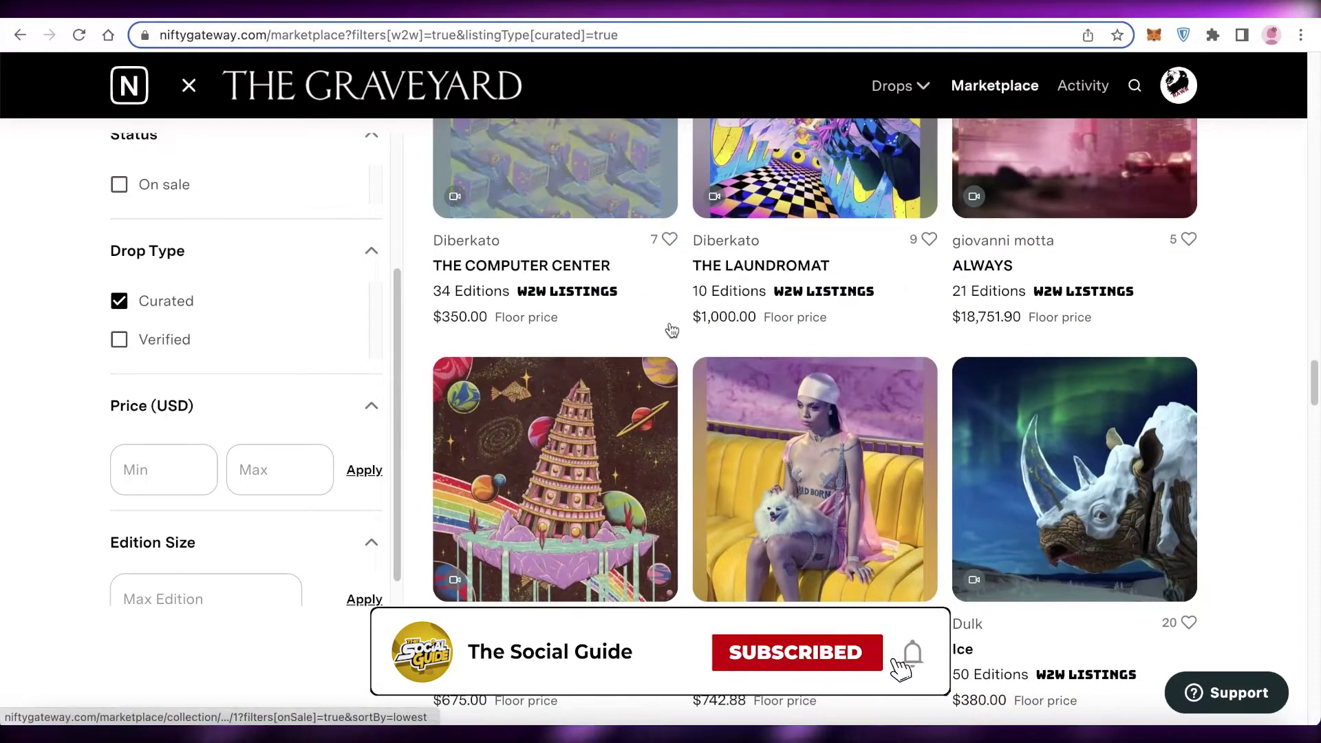
scroll(785, 339, down, 7)
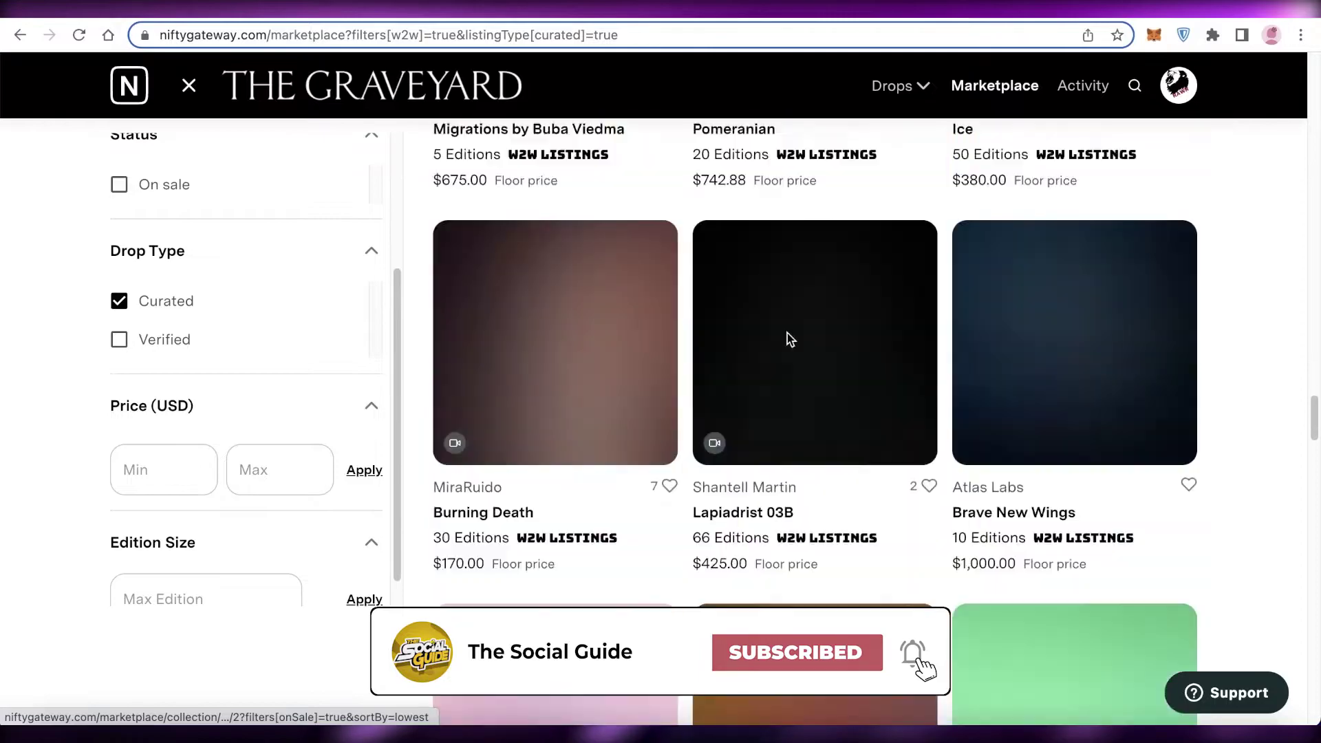
scroll(785, 339, down, 8)
scroll(1172, 408, down, 10)
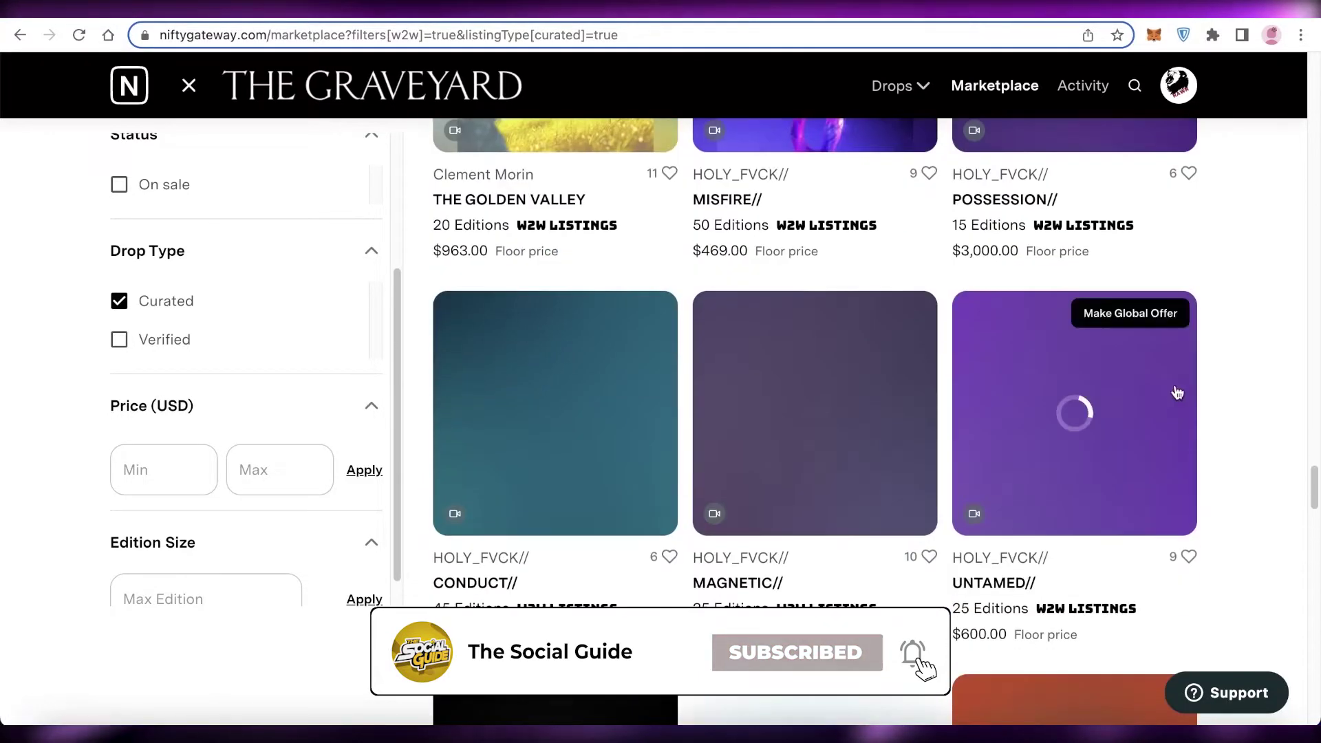
scroll(154, 422, down, 1)
scroll(891, 288, down, 6)
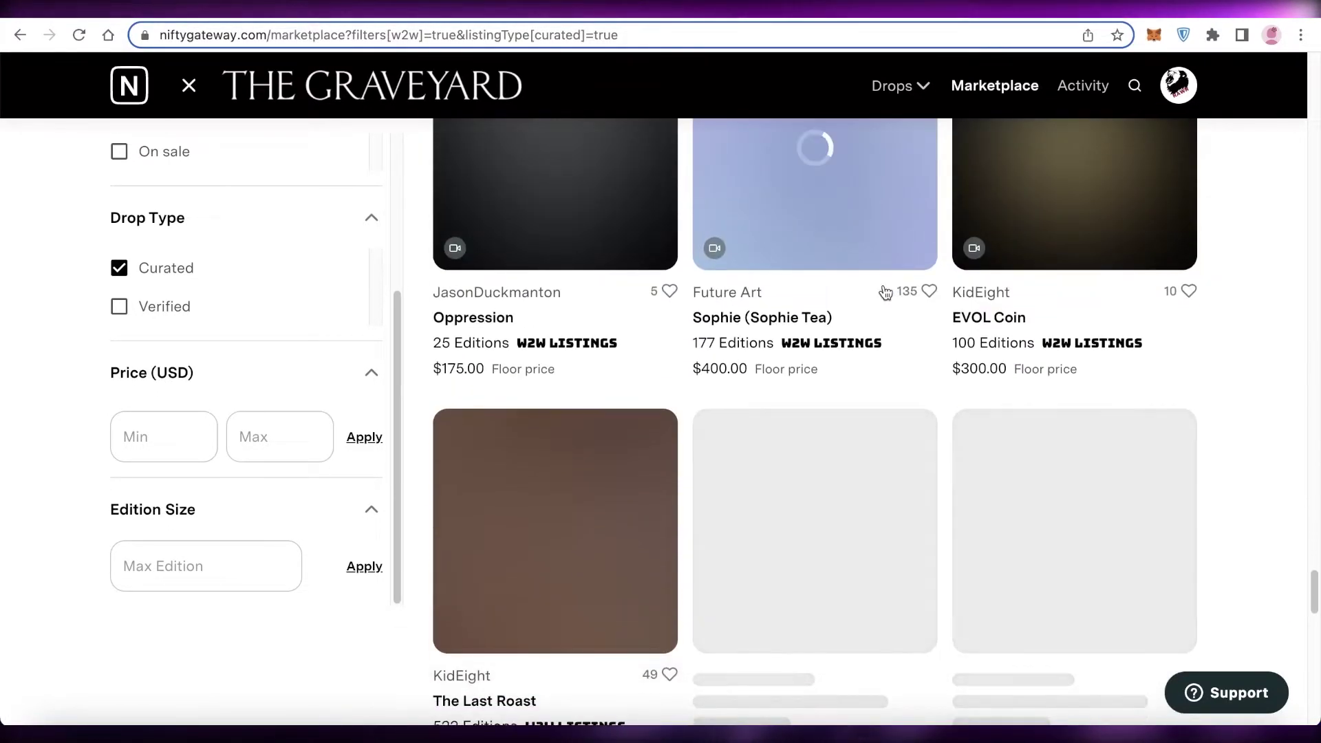
scroll(891, 287, up, 5)
Visit The Graveyard collection page, then return to the Nifty Gateway home page.
click(384, 82)
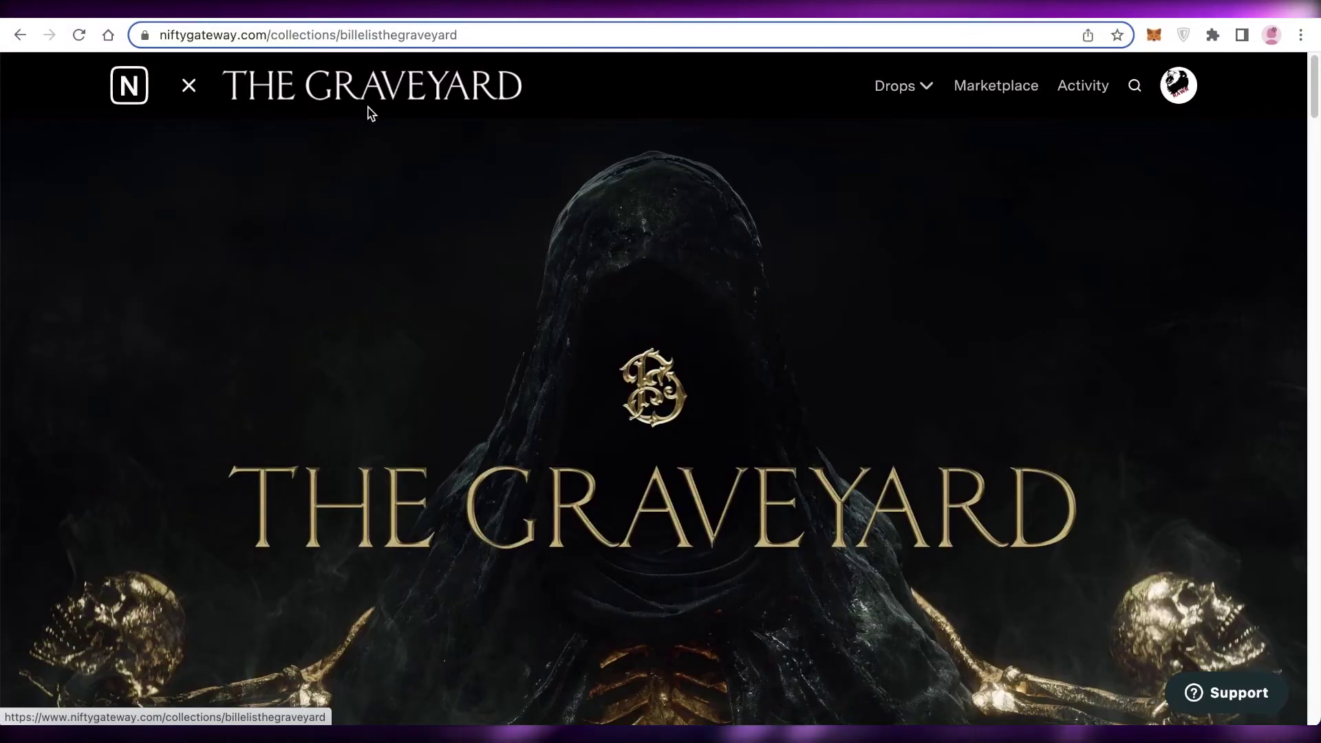
scroll(501, 218, down, 10)
click(158, 101)
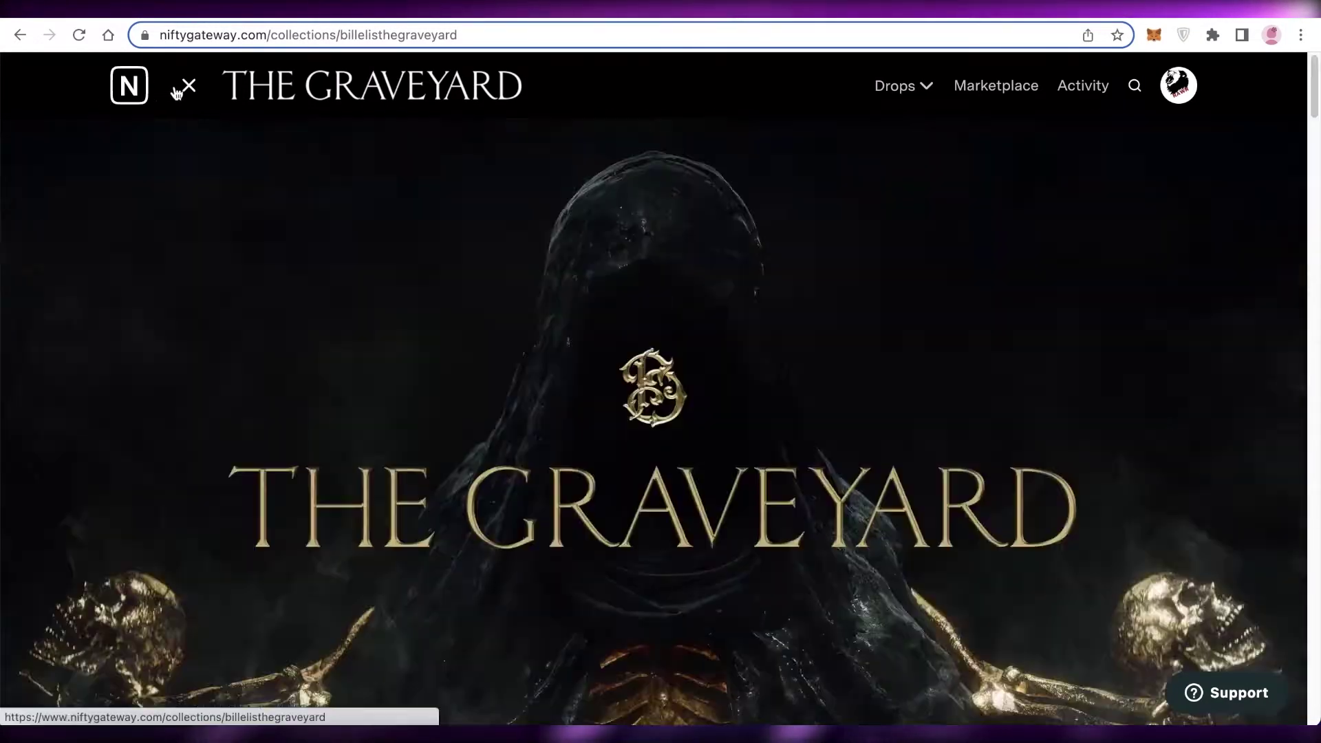
Scroll to 'List your NFTs on Nifty Gateway' and start the artist application.
scroll(319, 216, down, 5)
scroll(326, 235, down, 6)
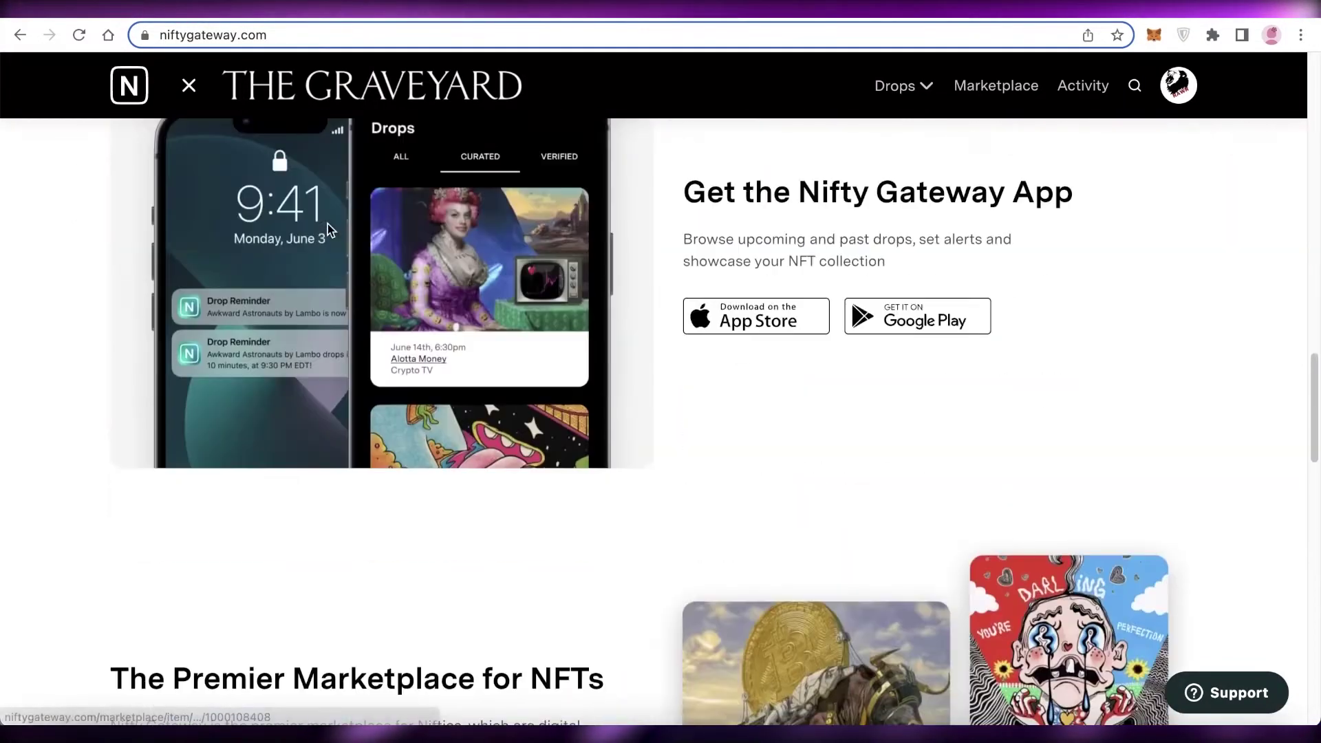
scroll(328, 224, up, 4)
scroll(327, 222, down, 20)
scroll(330, 227, down, 4)
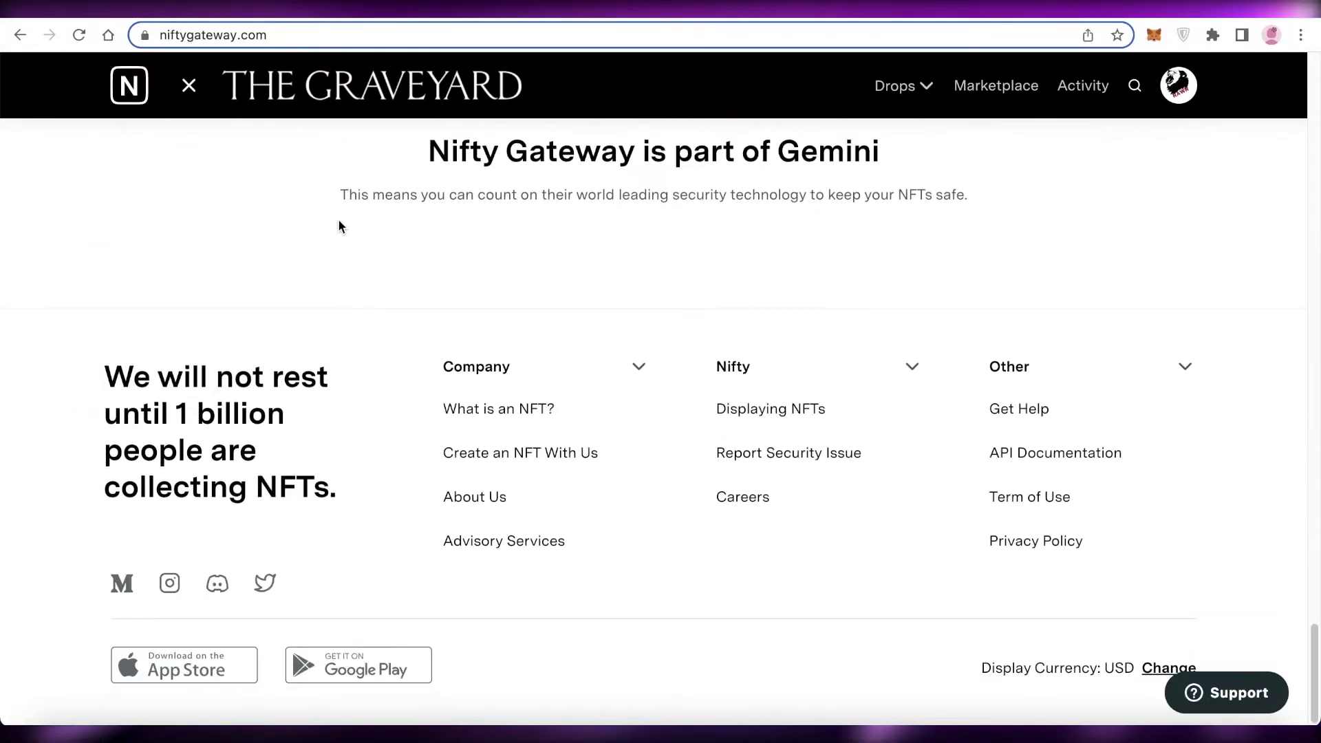
scroll(337, 220, up, 10)
scroll(986, 337, down, 10)
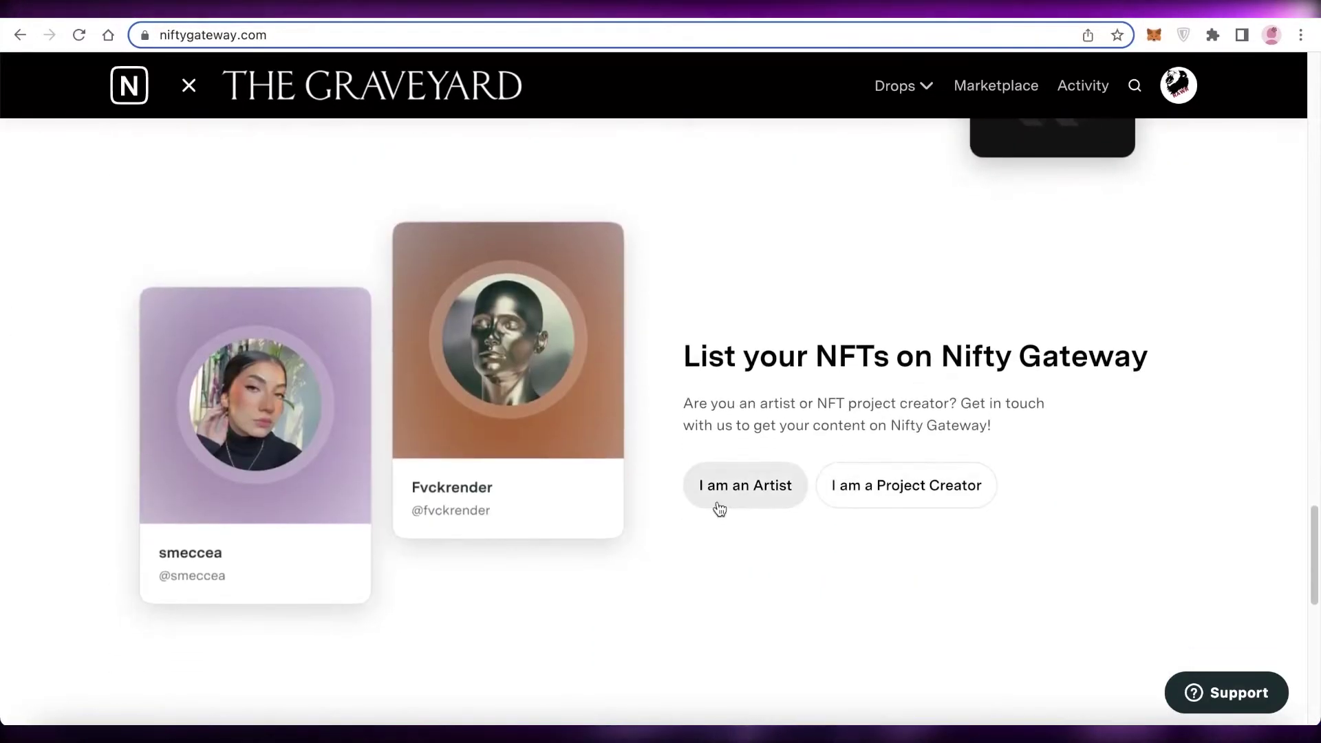
click(716, 499)
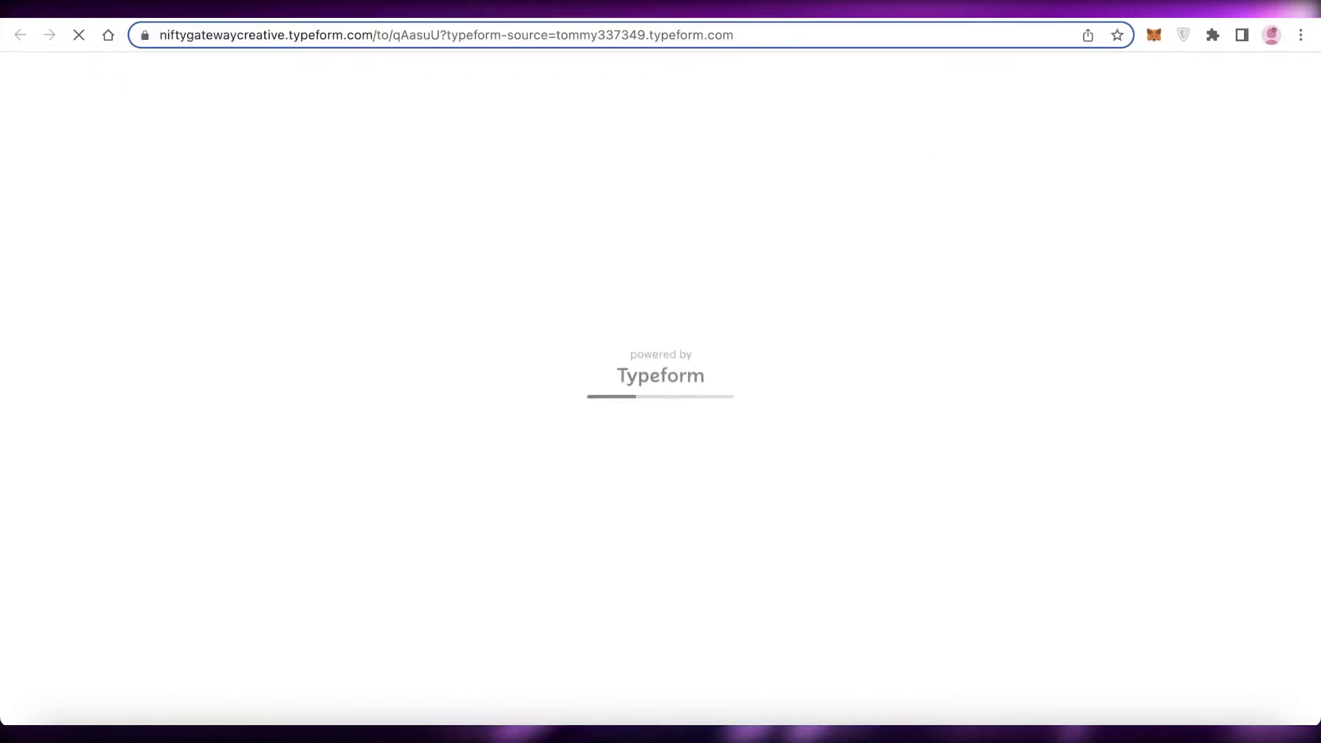
Open the artist application Typeform and begin it with 'Let's go!'.
click(892, 20)
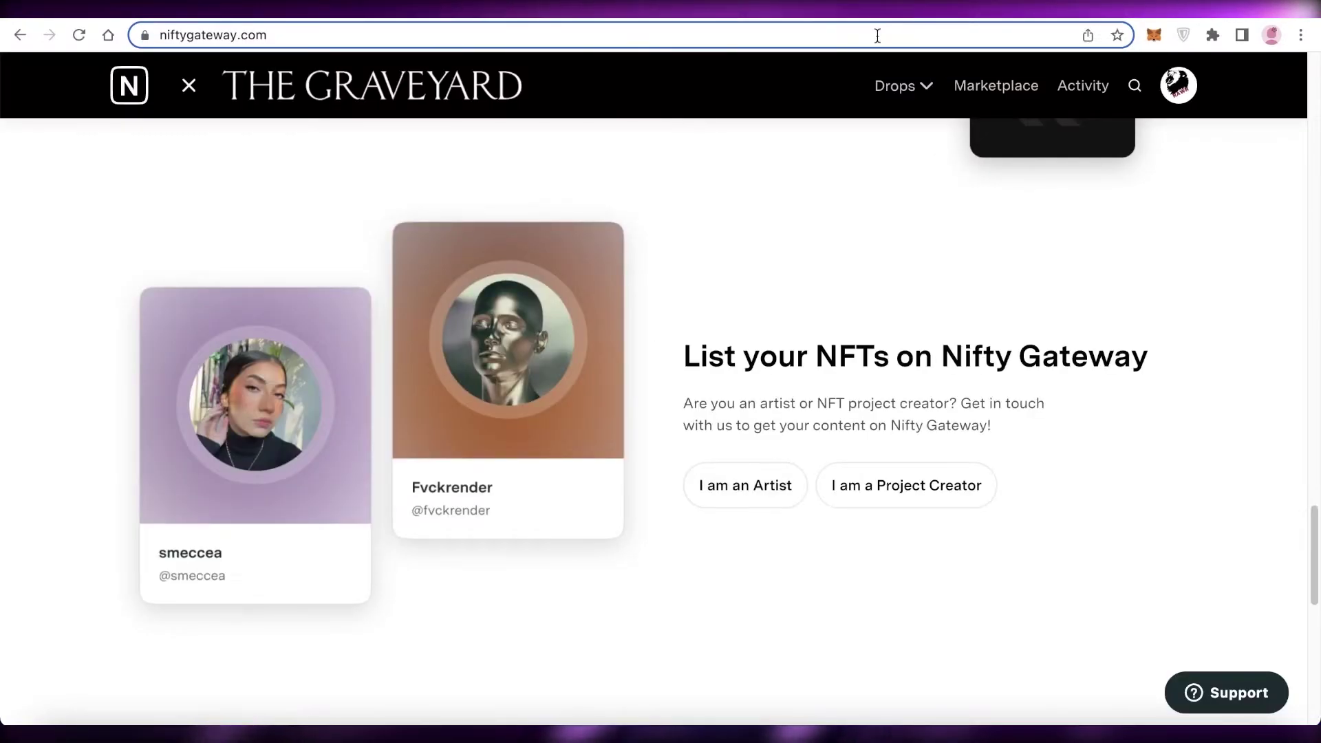
click(757, 481)
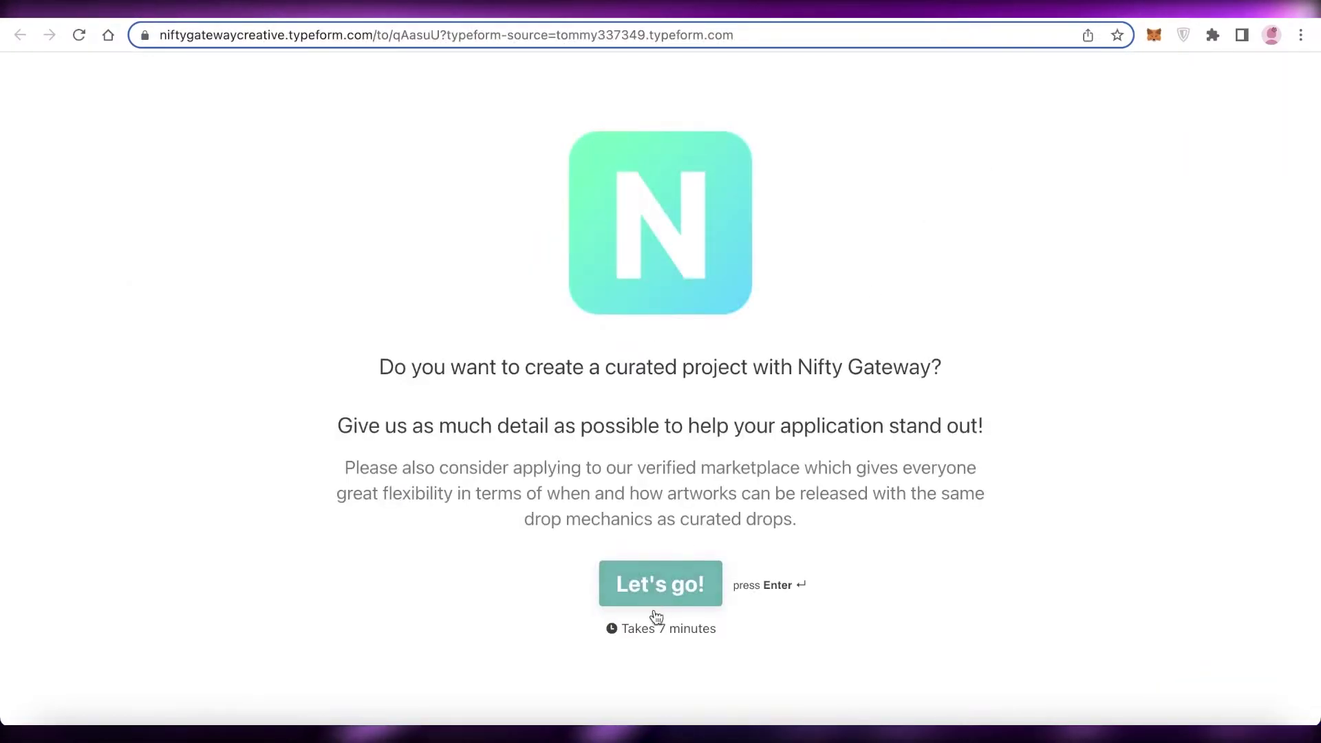
click(670, 582)
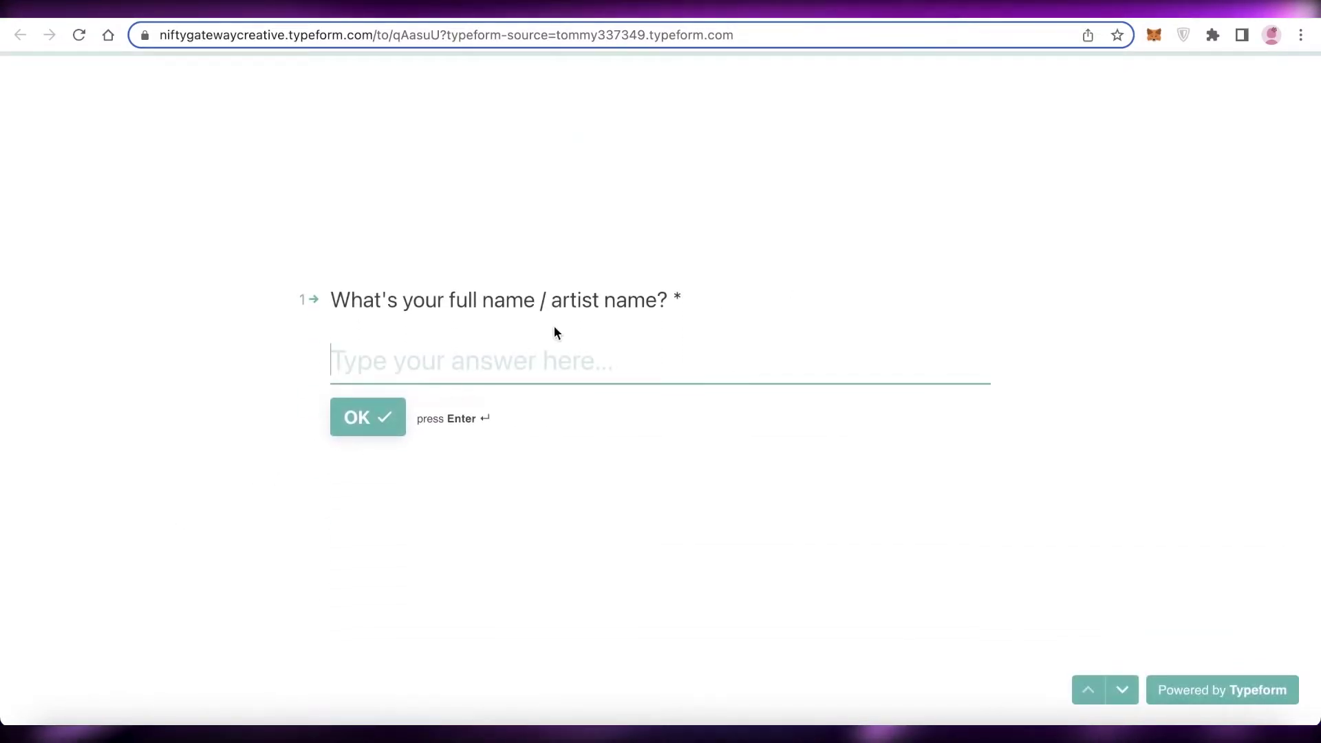
Autofill the name and e-mail answers, then answer 4-7 years of experience.
click(540, 357)
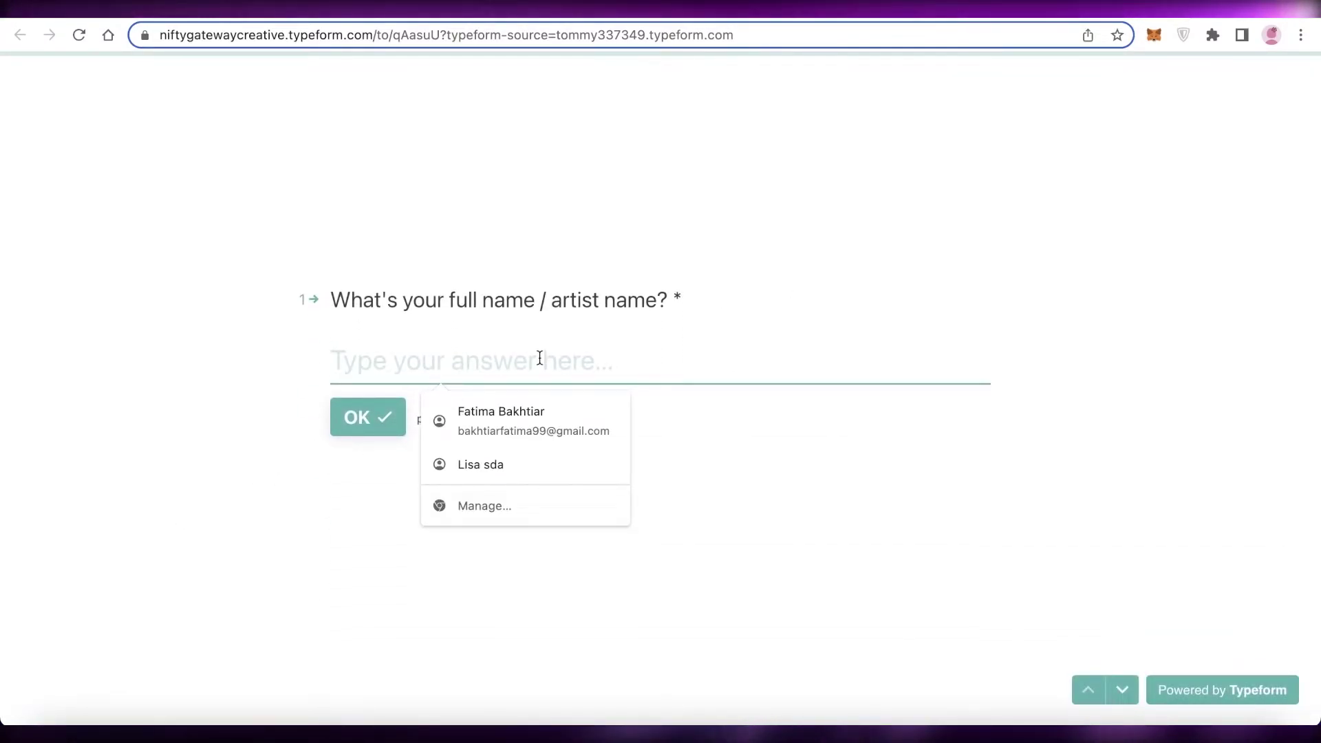
click(480, 478)
click(580, 349)
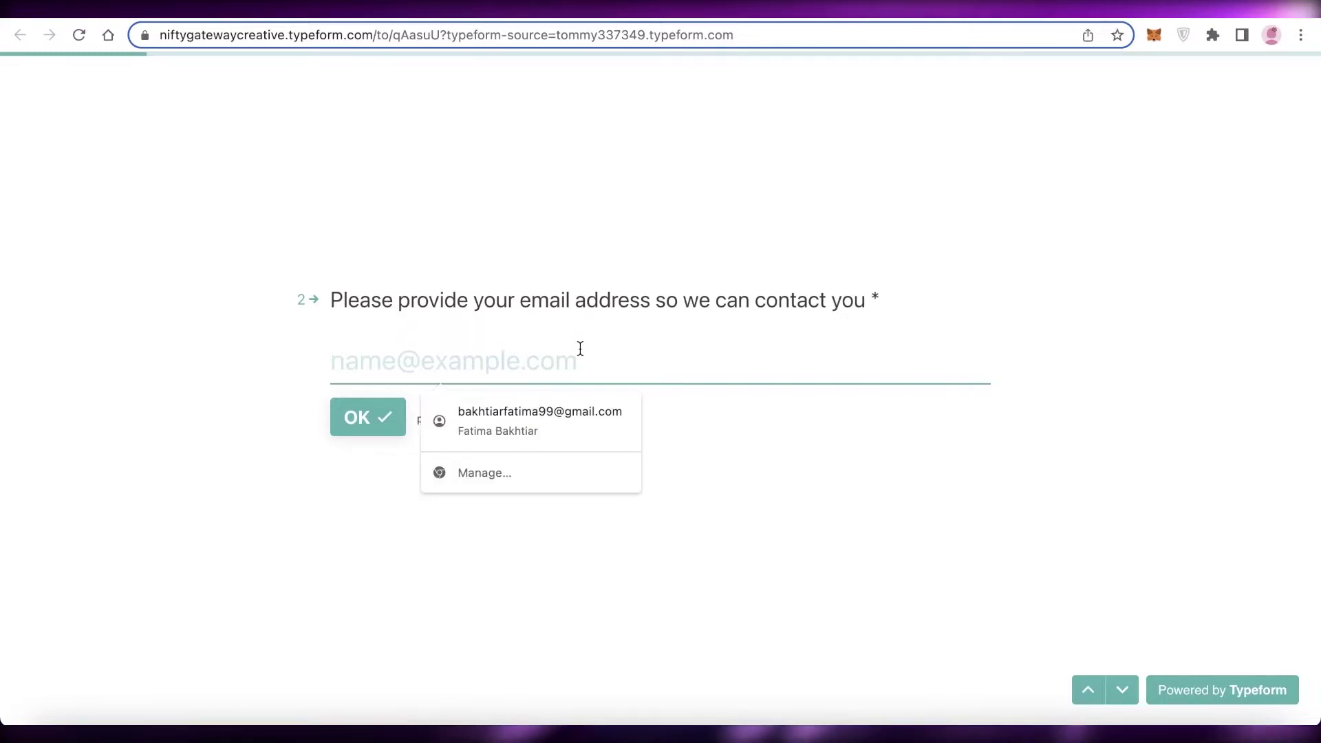
click(550, 413)
click(352, 421)
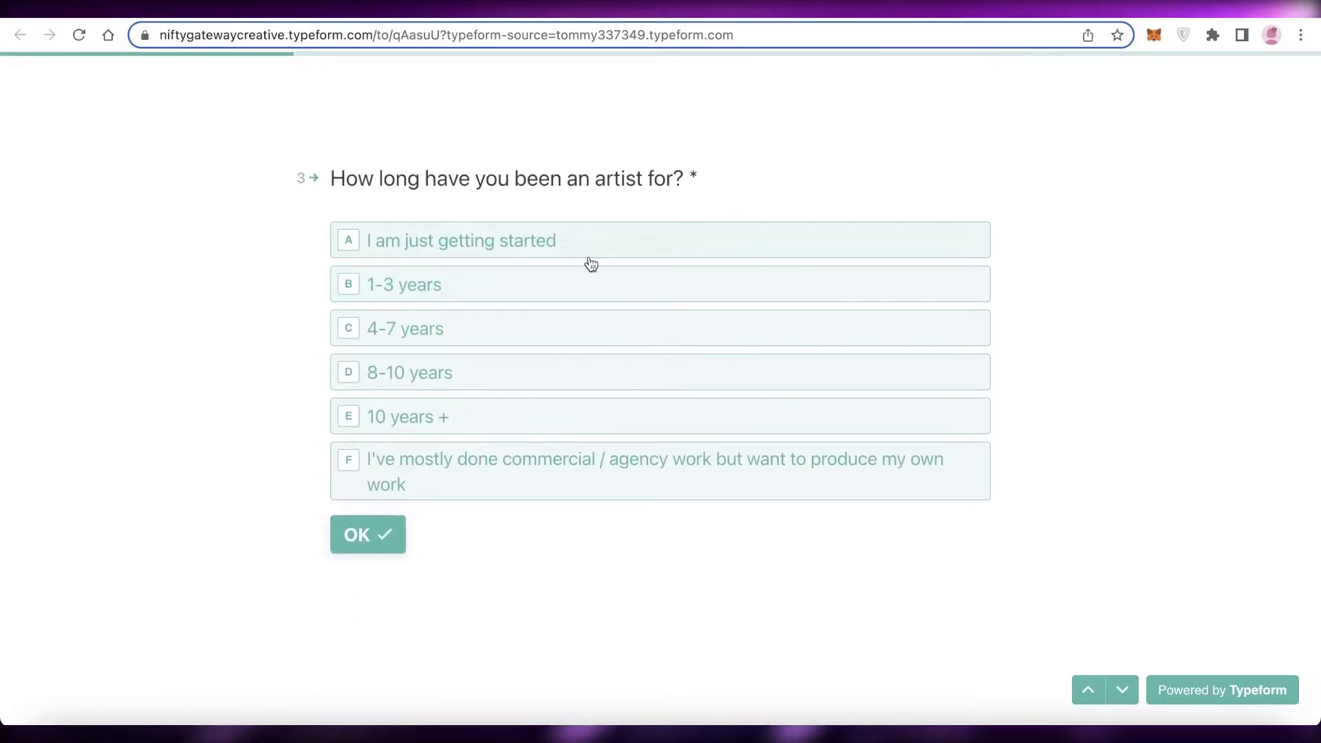
click(484, 337)
click(387, 534)
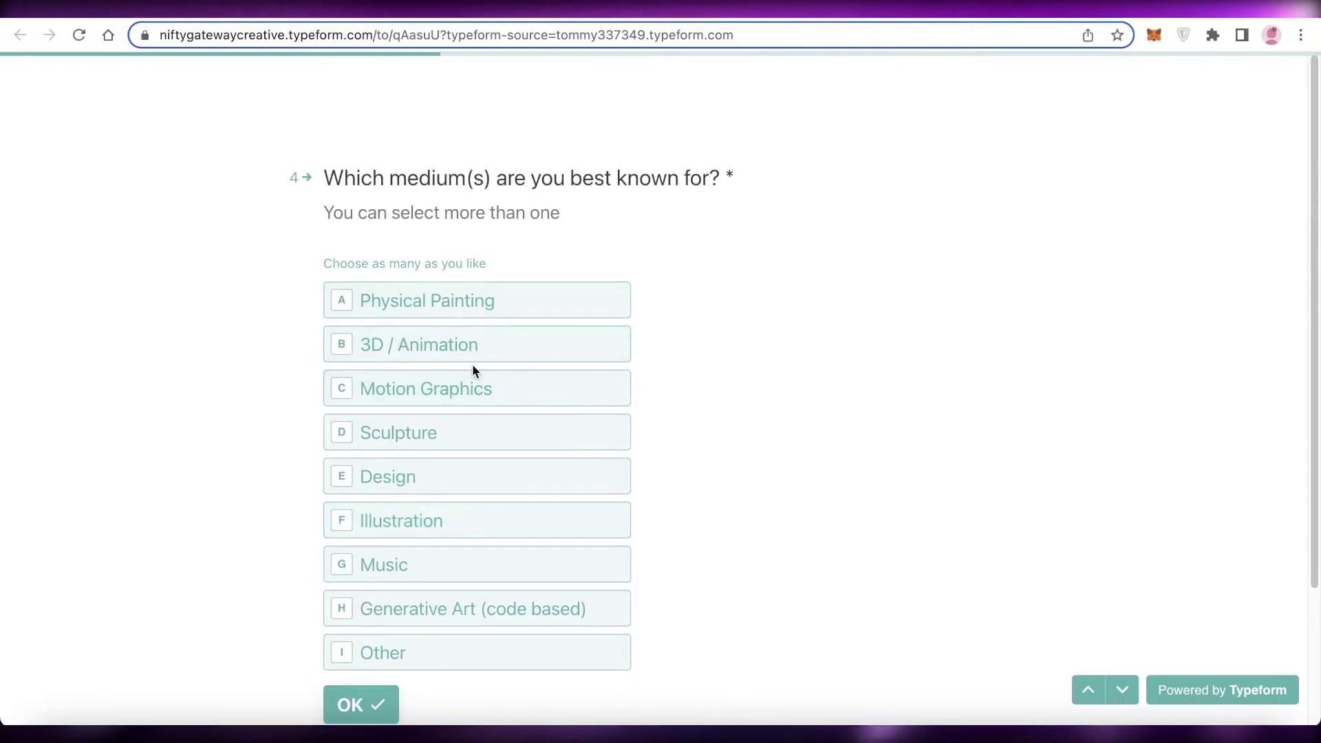
Choose Design as the medium and regular art releases as the primary goal.
click(416, 495)
click(360, 704)
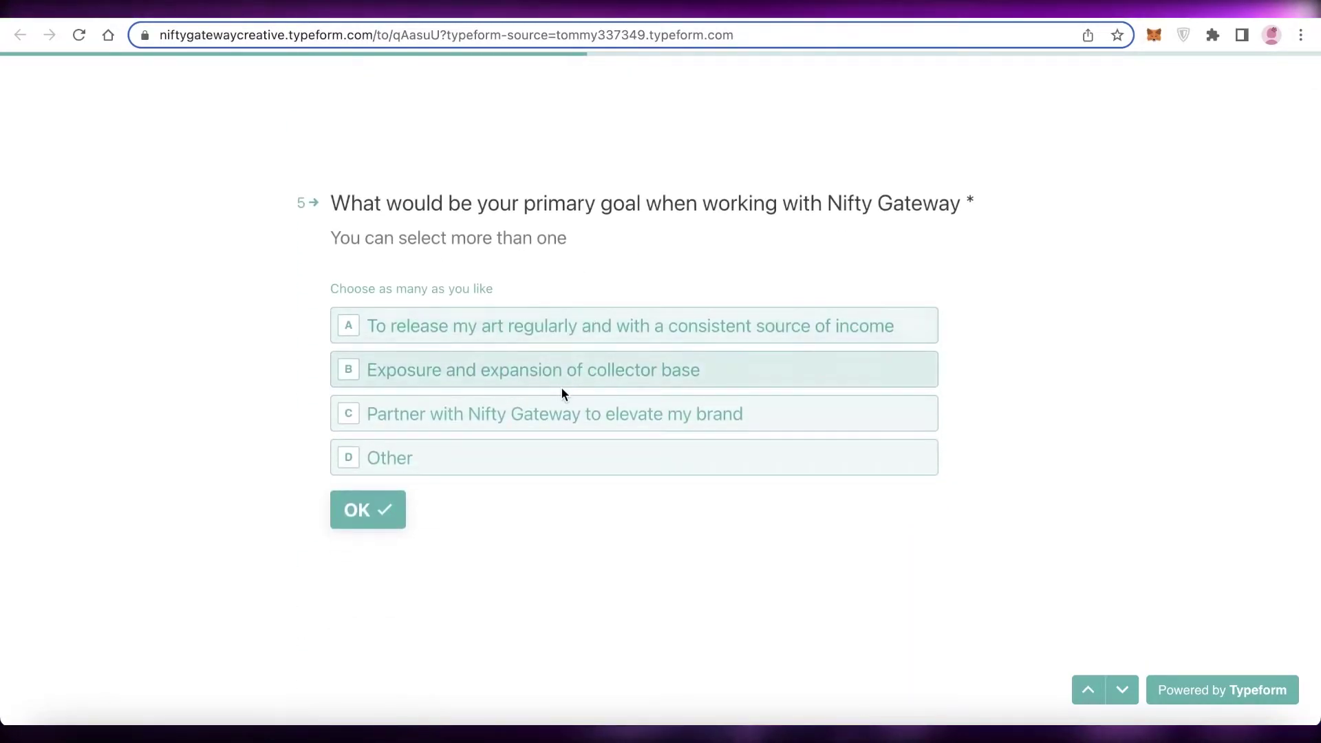
key(a)
key(Return)
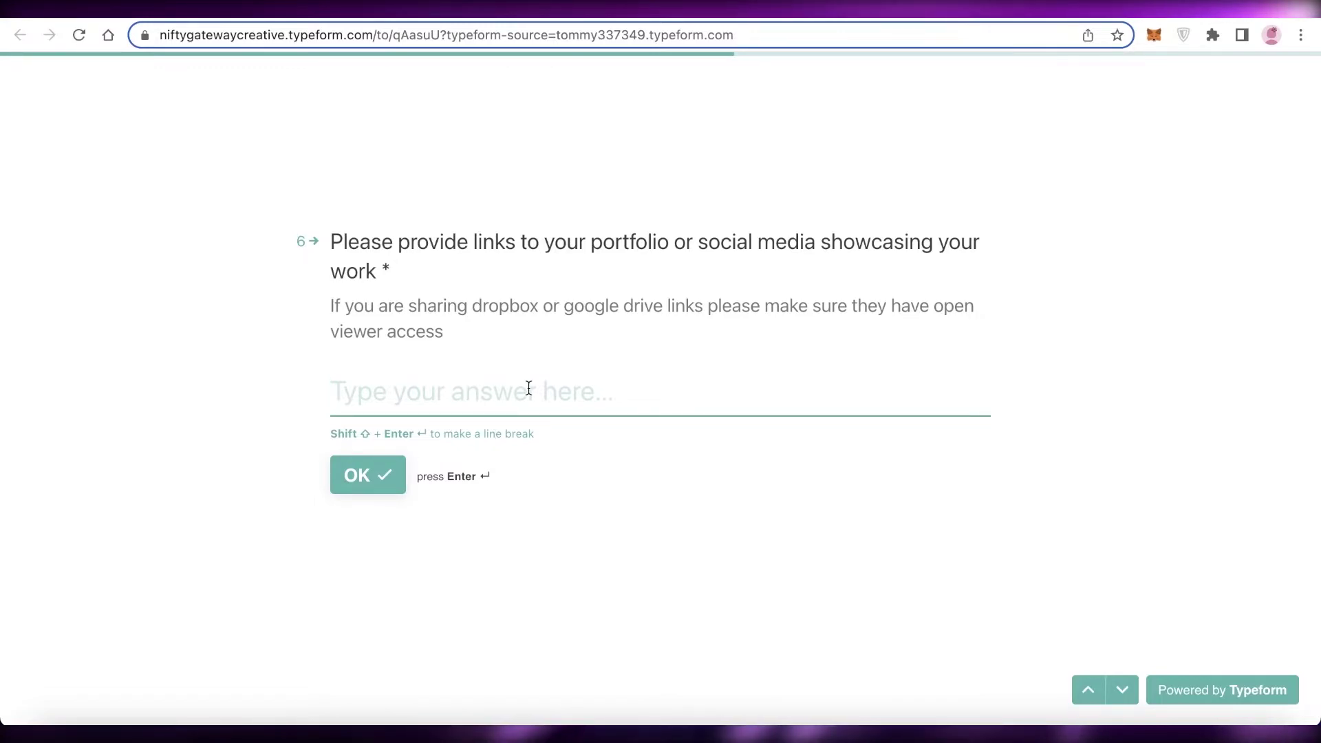
Get past the portfolio links question and answer No on other-platform releases.
click(351, 476)
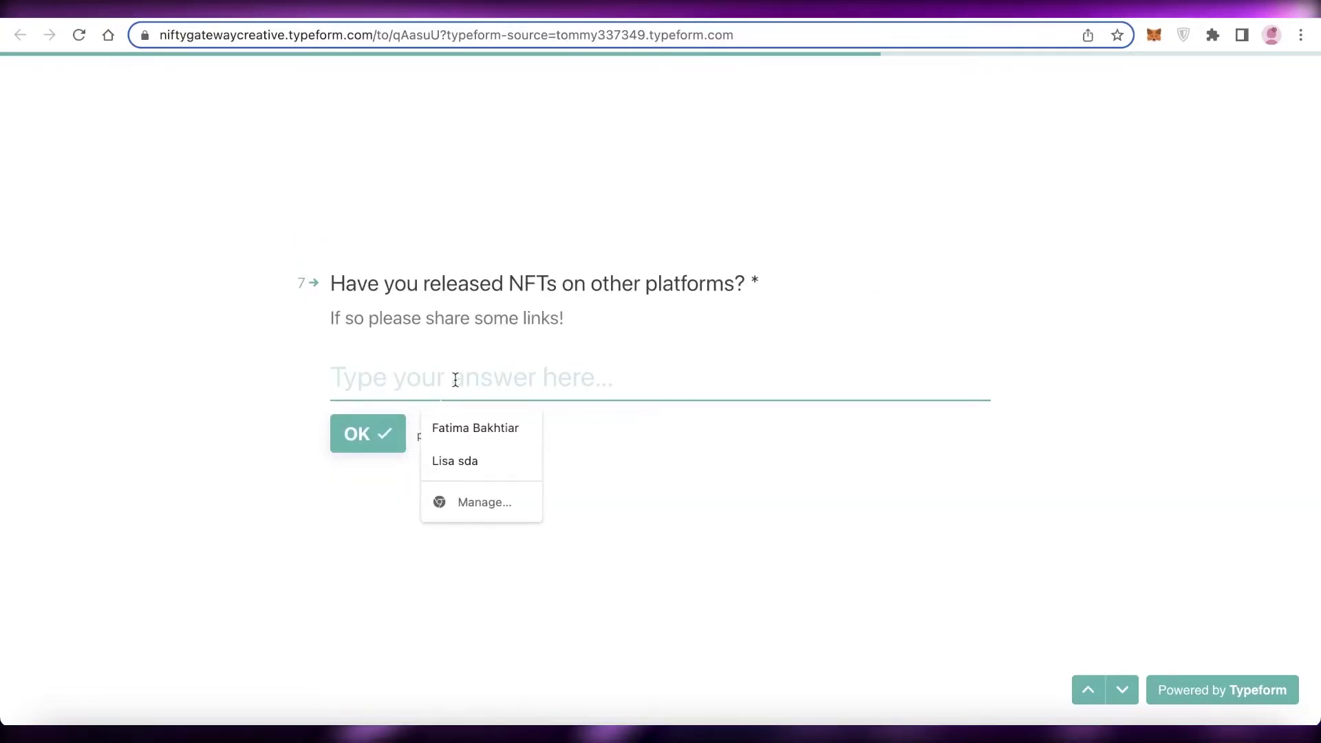
text(A)
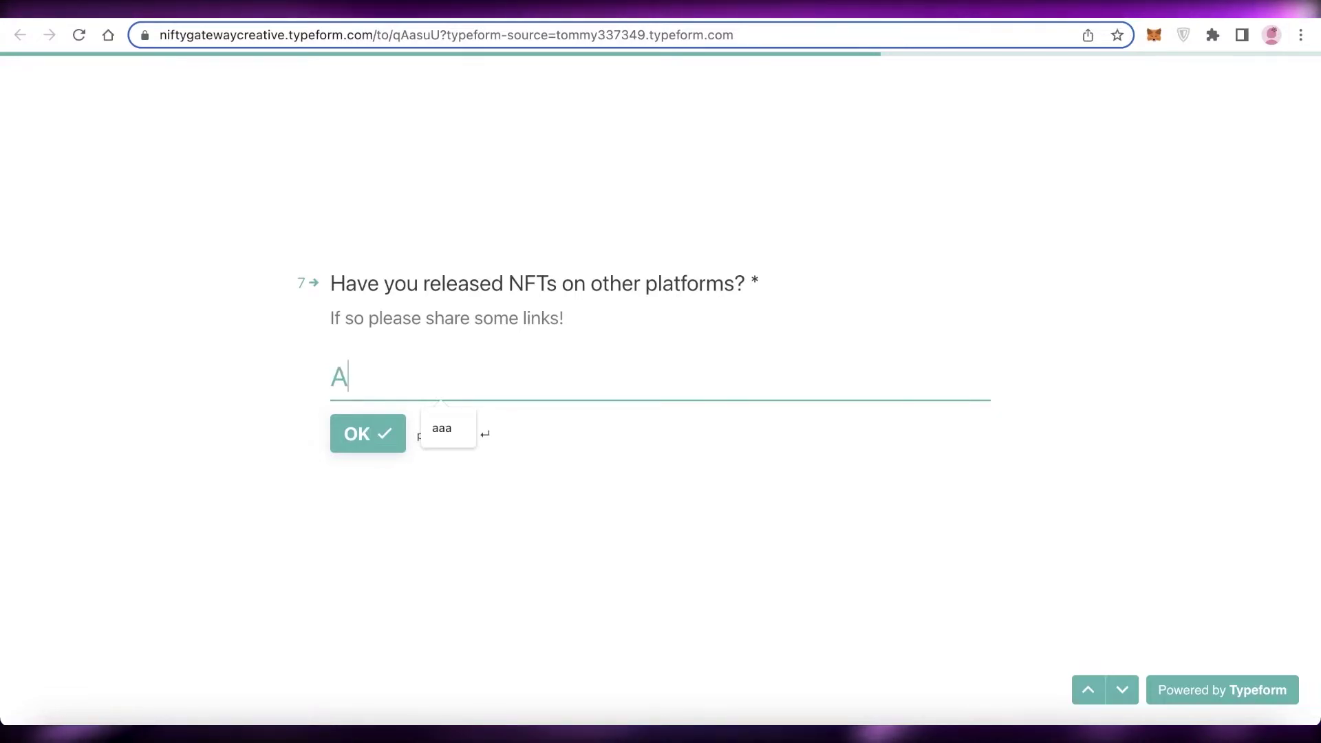
key(BackSpace)
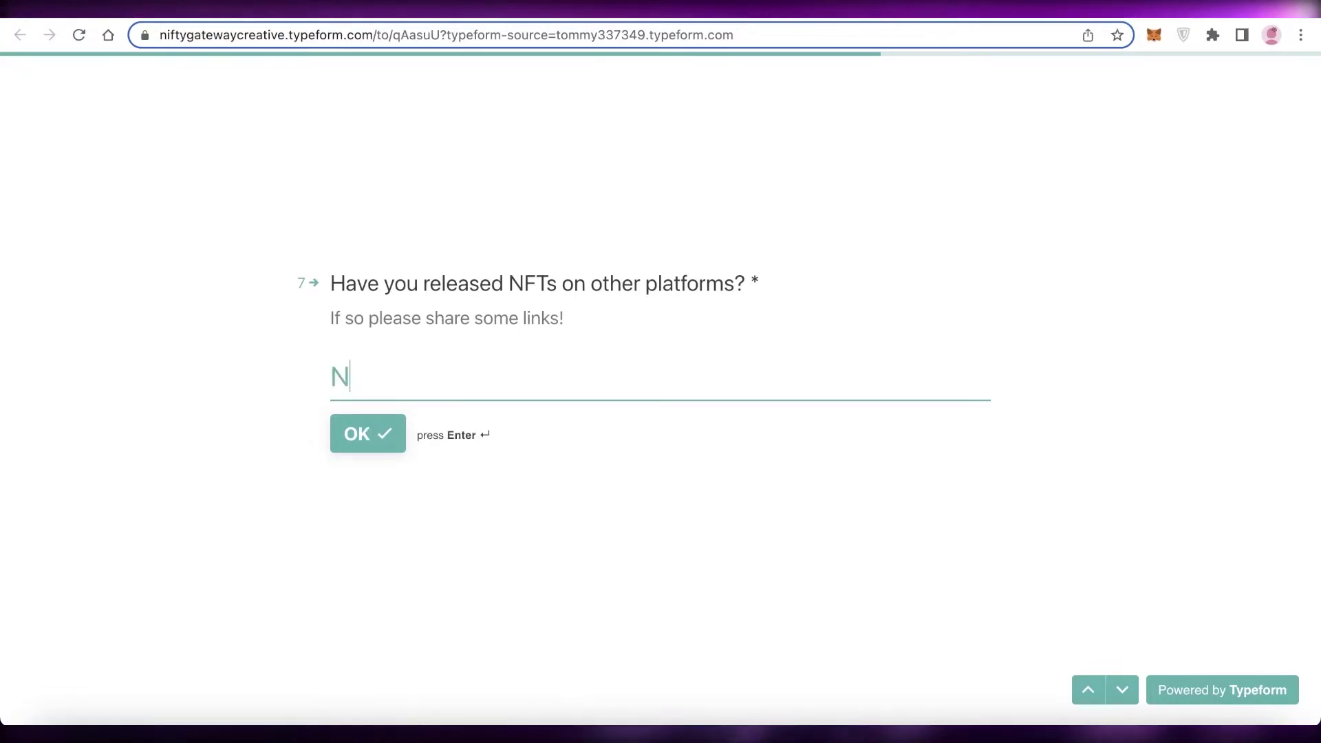
click(377, 435)
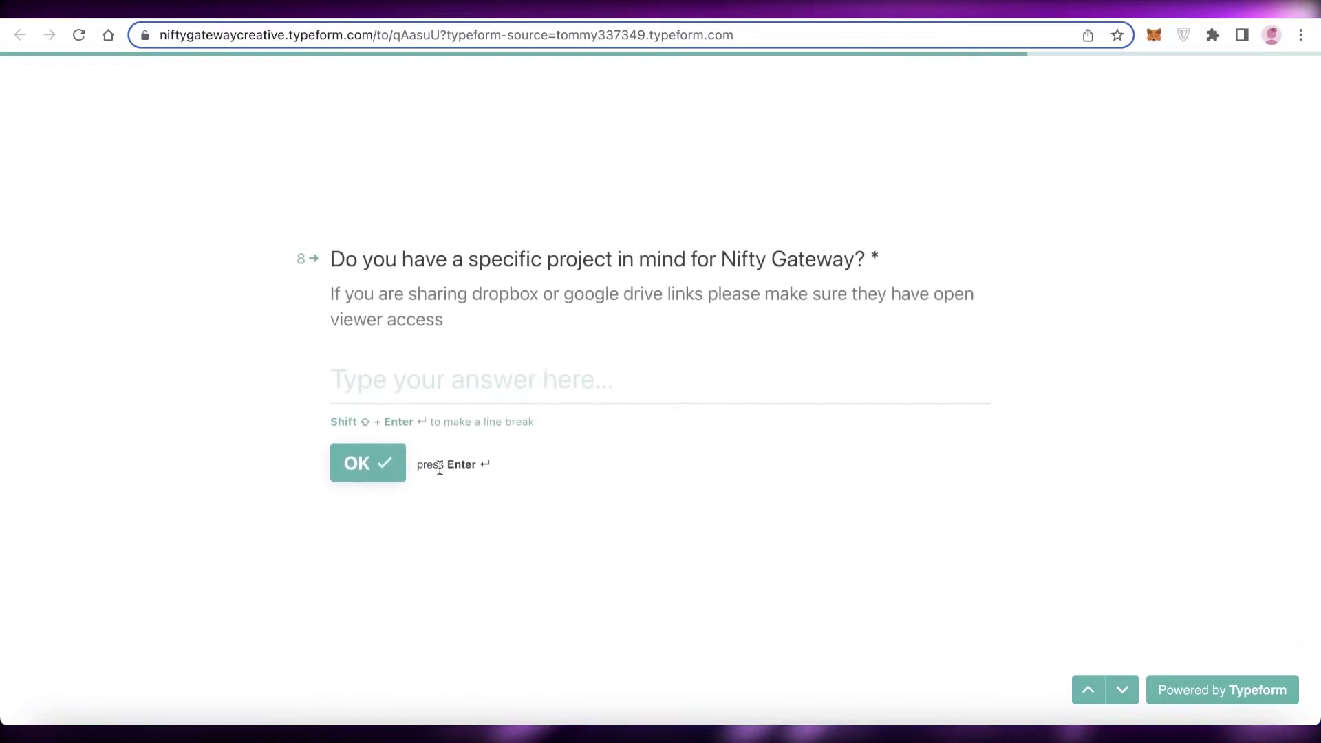